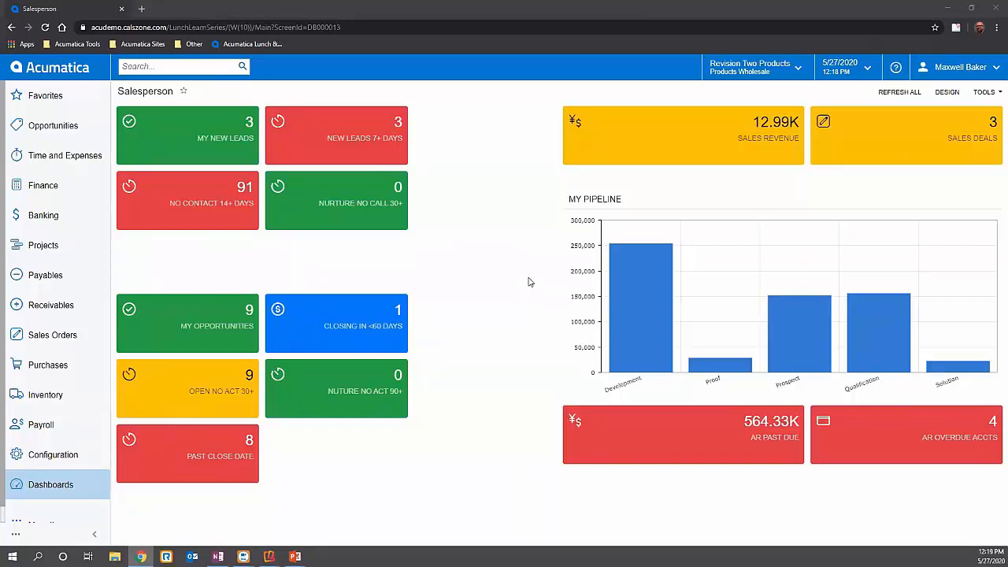
- Open the New POS System opportunity from the My Opportunities list and set it to open at the Development stage
{"action": "left_click", "coordinate": [245, 332]}
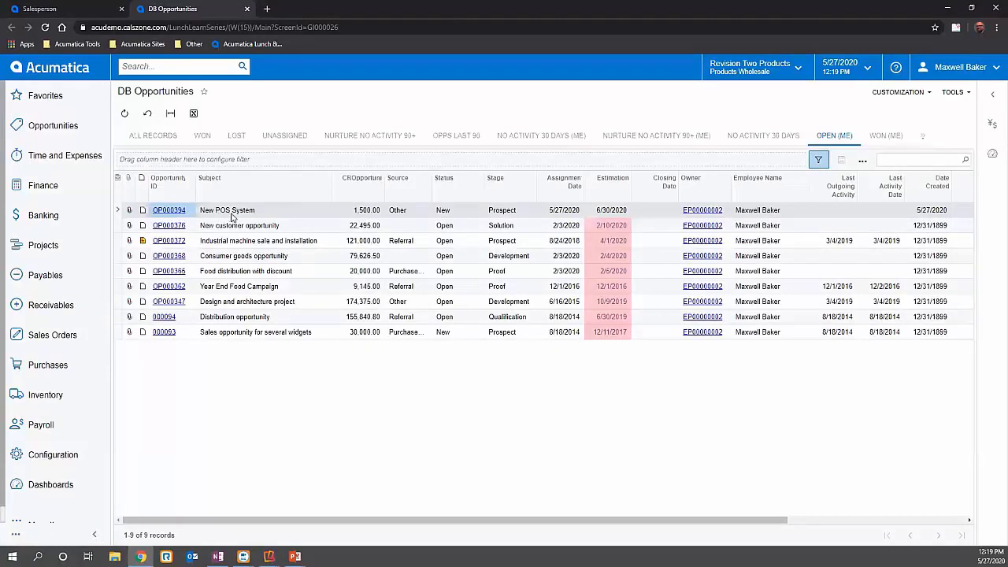
{"action": "left_click", "coordinate": [168, 213]}
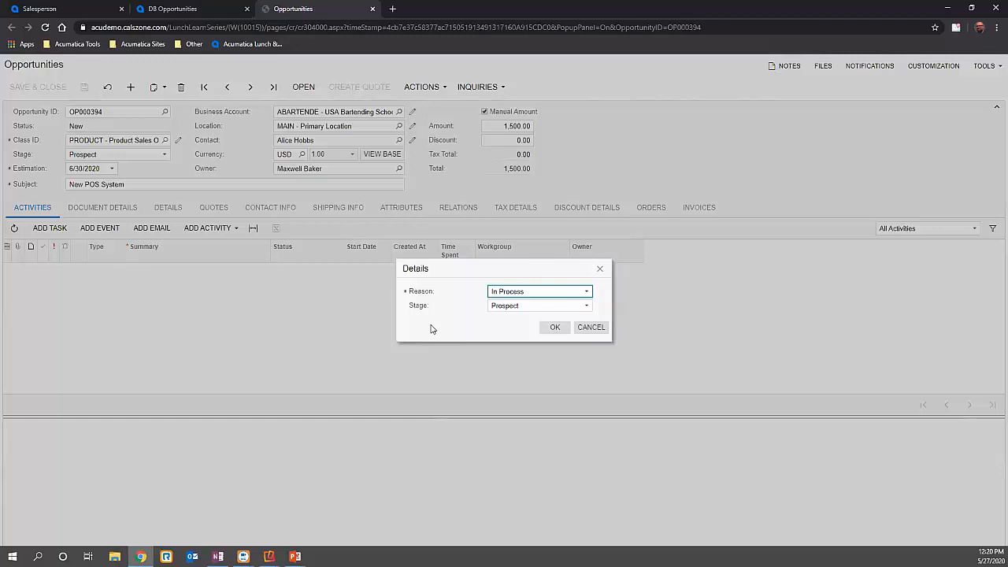
{"action": "left_click", "coordinate": [520, 307]}
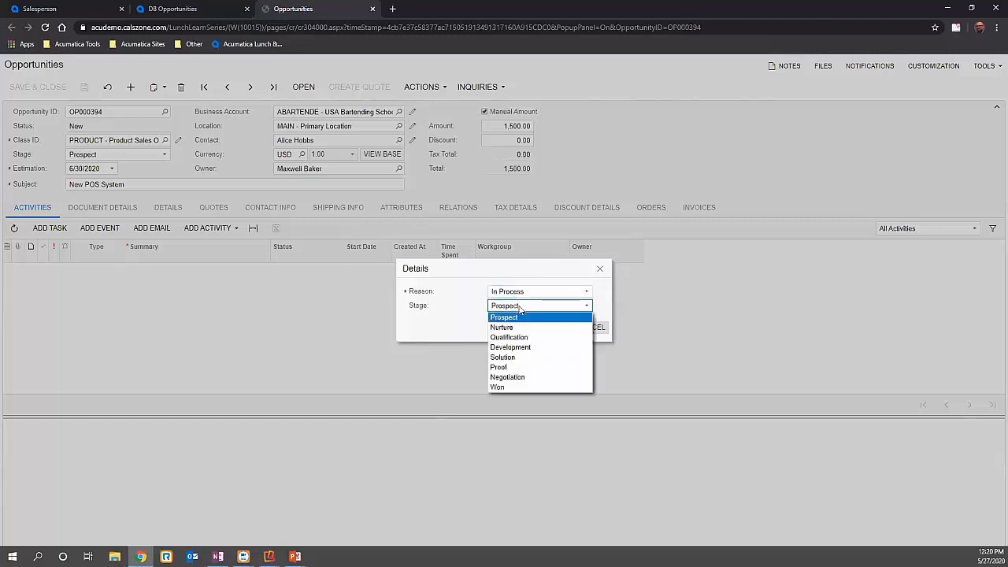
{"action": "left_click", "coordinate": [521, 348]}
{"action": "left_click", "coordinate": [554, 328]}
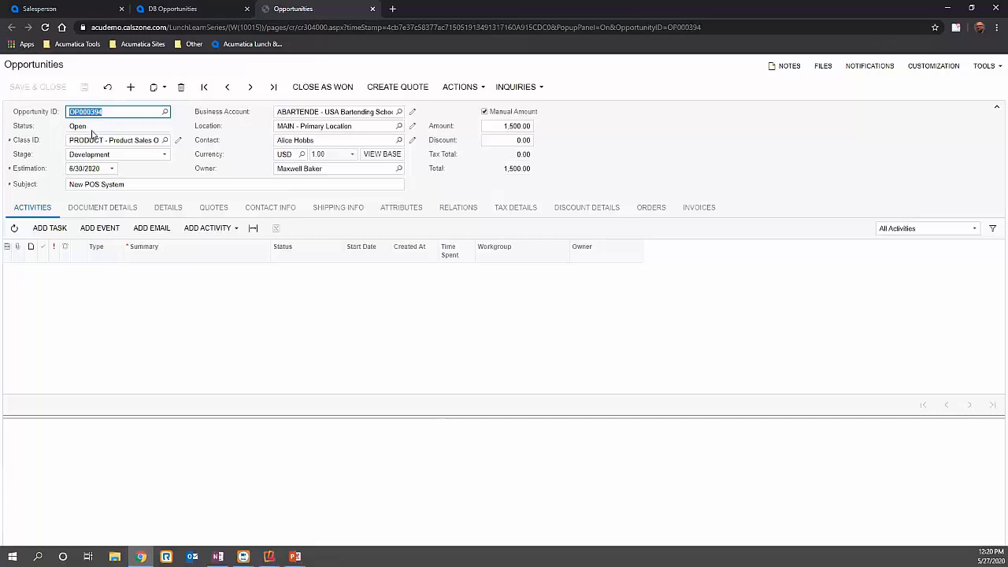
- Examine the available opportunity classes, the value choices for the Looking for attribute, and the opportunity's activities and document details
{"action": "left_click", "coordinate": [322, 88]}
{"action": "left_click", "coordinate": [166, 139]}
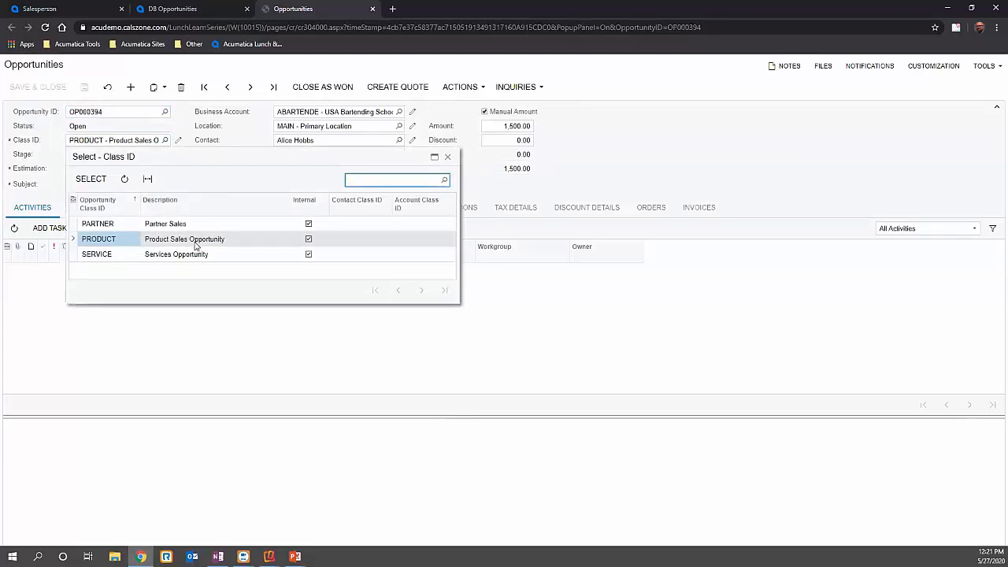
{"action": "left_click", "coordinate": [664, 156]}
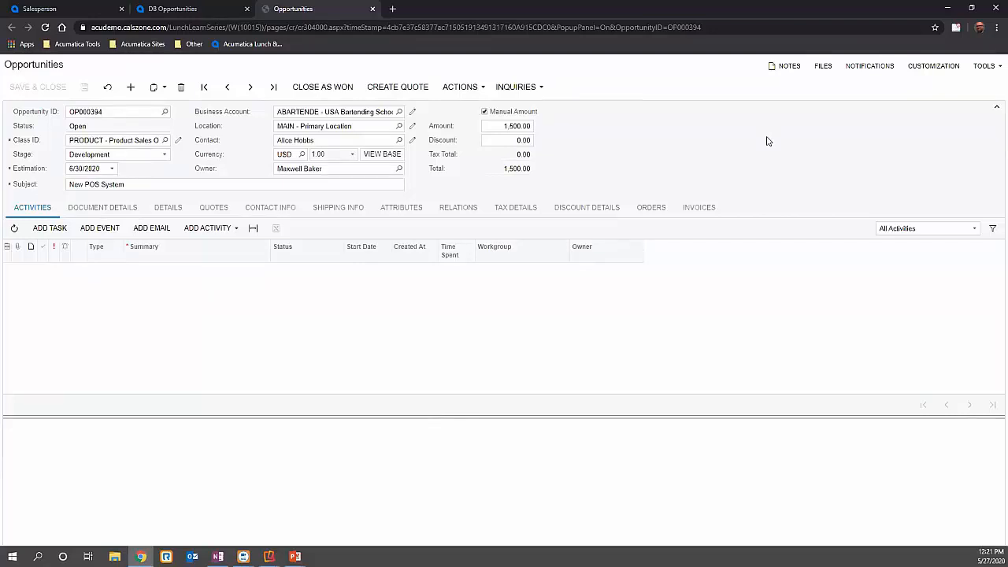
{"action": "left_click", "coordinate": [402, 207]}
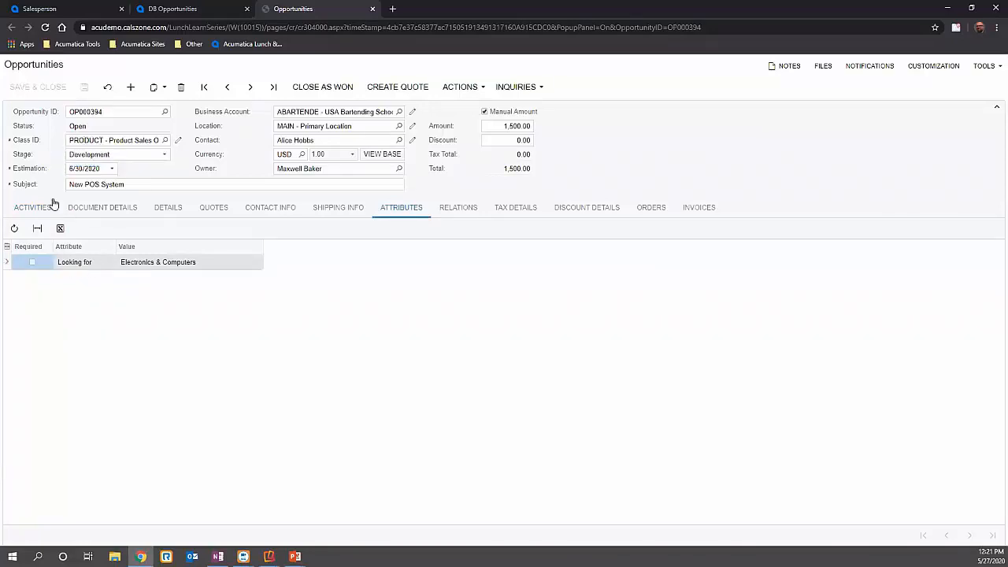
{"action": "left_click", "coordinate": [134, 263]}
{"action": "left_click", "coordinate": [216, 266]}
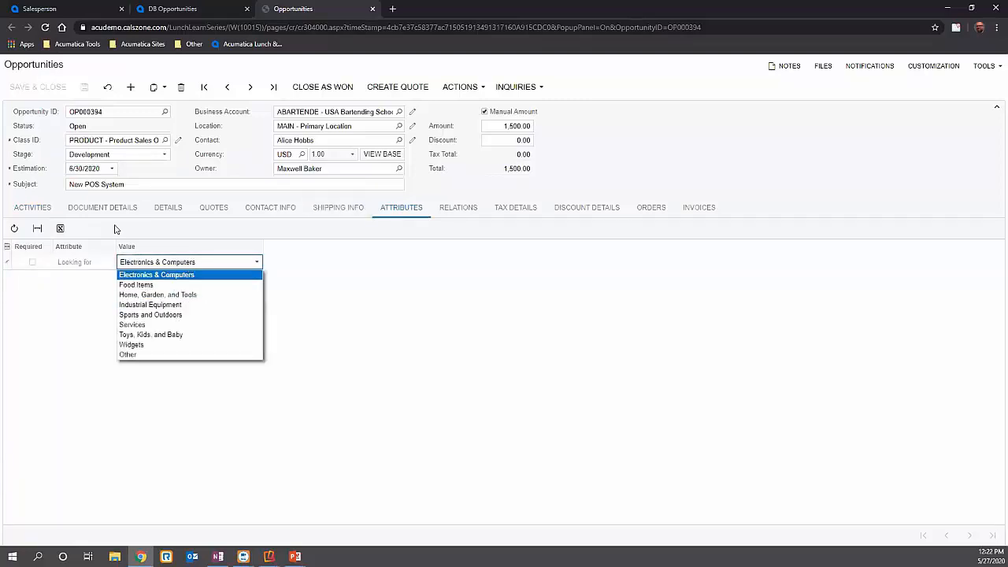
{"action": "left_click", "coordinate": [38, 210]}
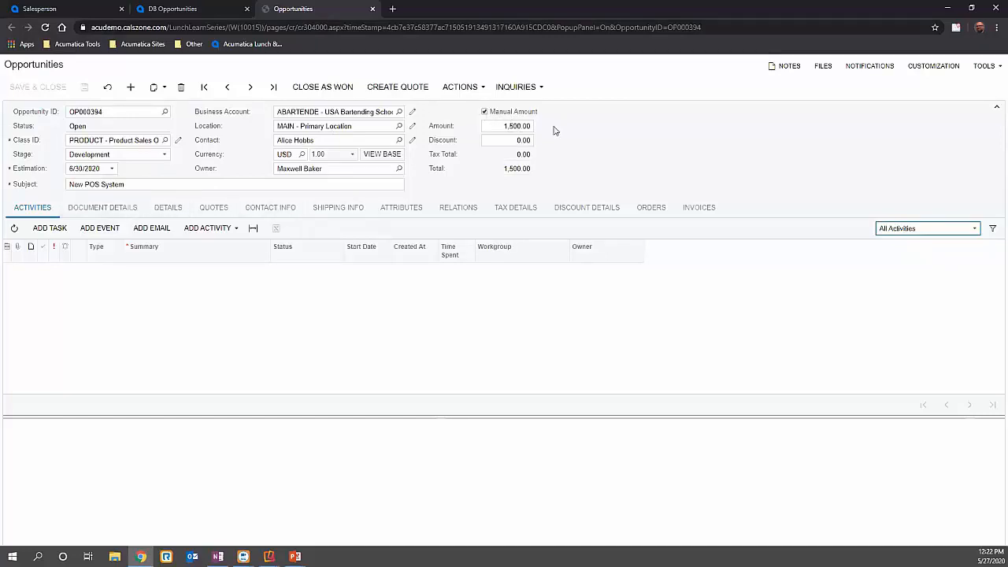
{"action": "left_click", "coordinate": [120, 203]}
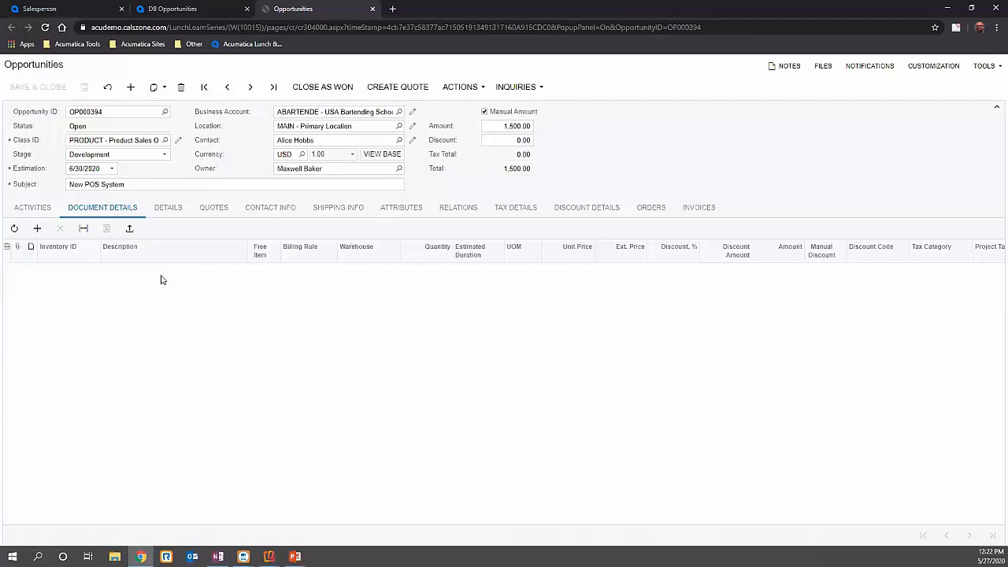
- Add a phone call activity to the opportunity with a summary stating that the contact was spoken with
{"action": "left_click", "coordinate": [45, 210]}
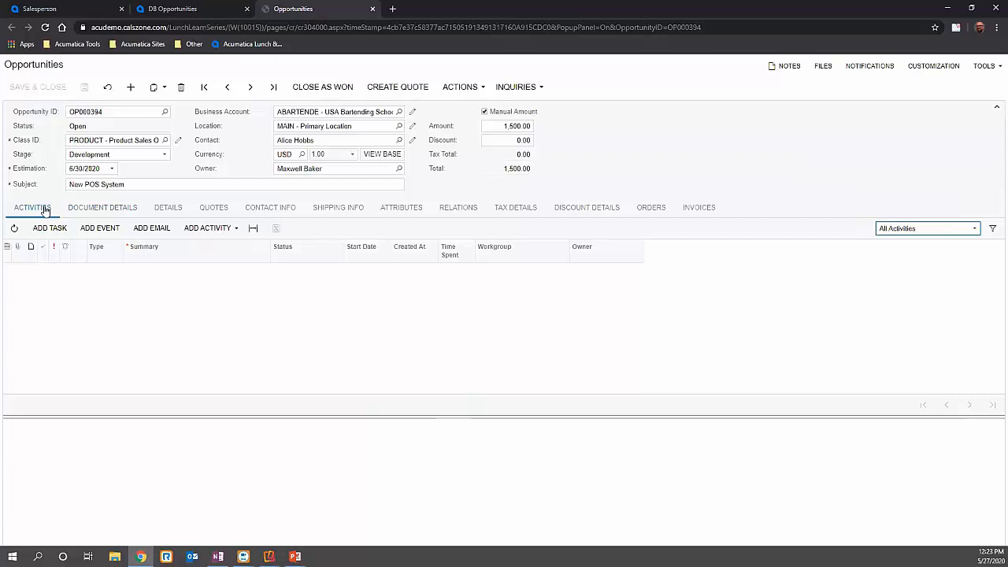
{"action": "left_click", "coordinate": [236, 229]}
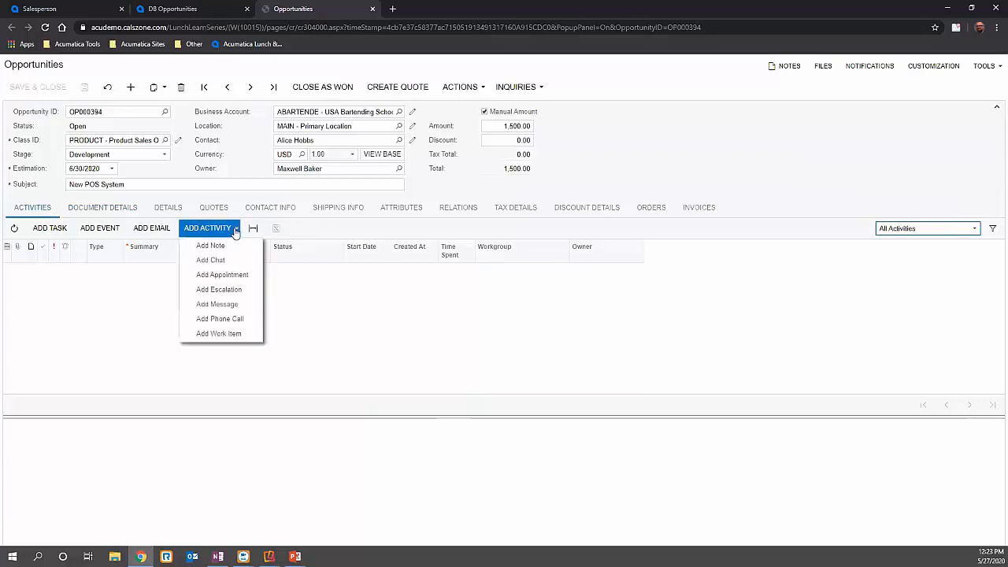
{"action": "left_click", "coordinate": [242, 317]}
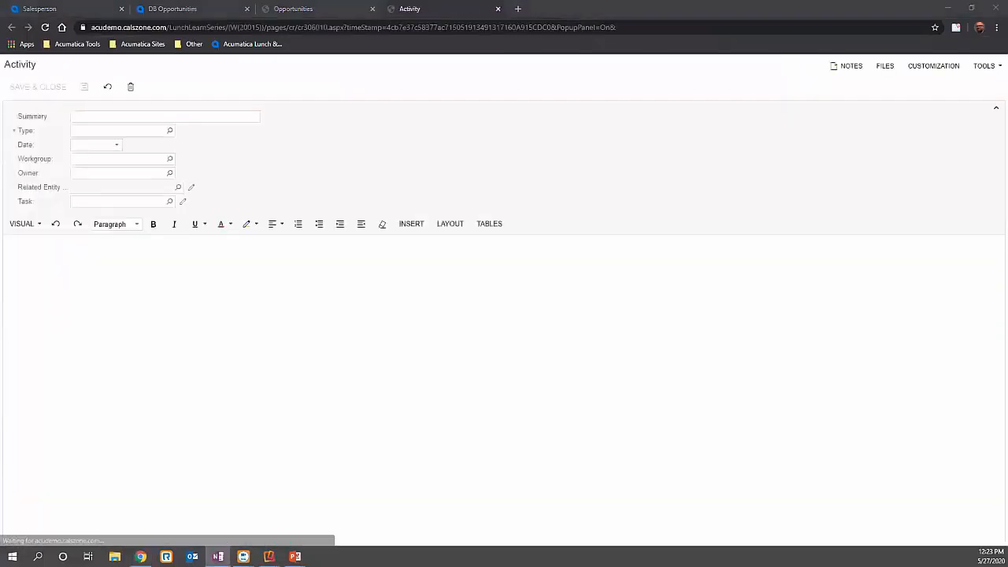
{"action": "left_click", "coordinate": [137, 117]}
{"action": "type", "text": "Spoke with Alice"}
{"action": "key", "text": "alt+Tab"}
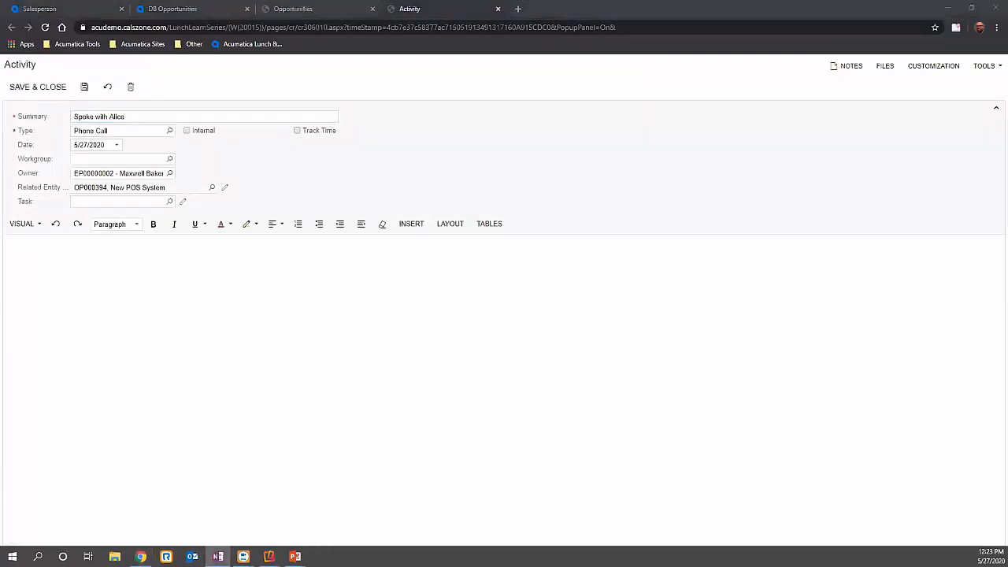
- Describe the call as a discussion of current POS options with a requested quote sent for 1 TP6, and save and close the activity
{"action": "left_click", "coordinate": [184, 275]}
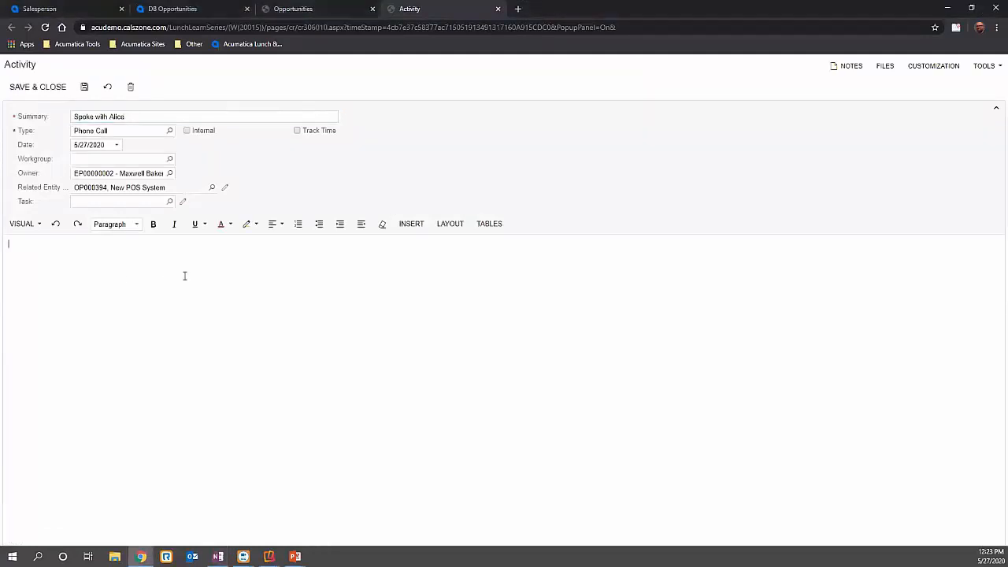
{"action": "type", "text": "Discussed current POS options with Alice. Requested Quote sent for 1 TPC"}
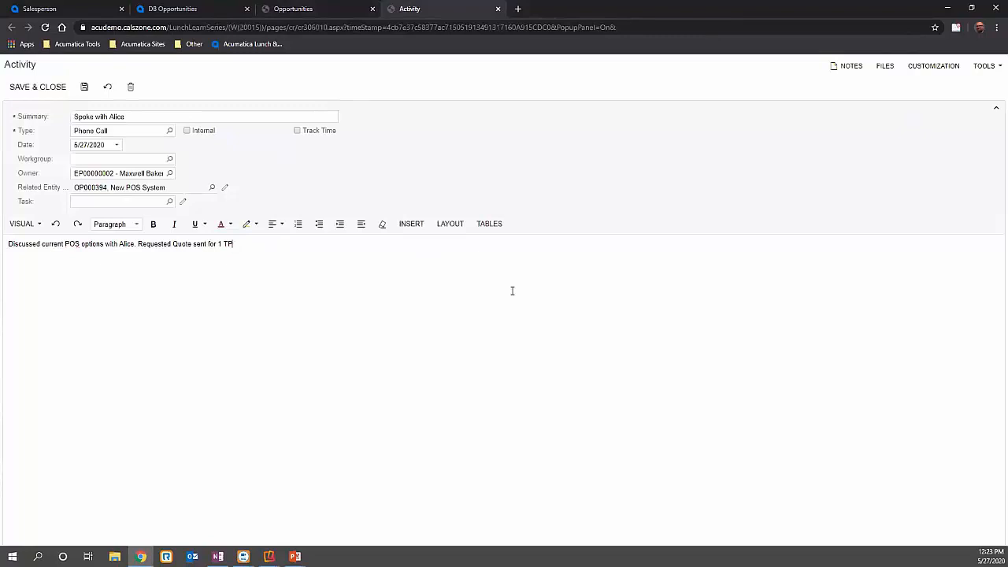
{"action": "left_click", "coordinate": [47, 88]}
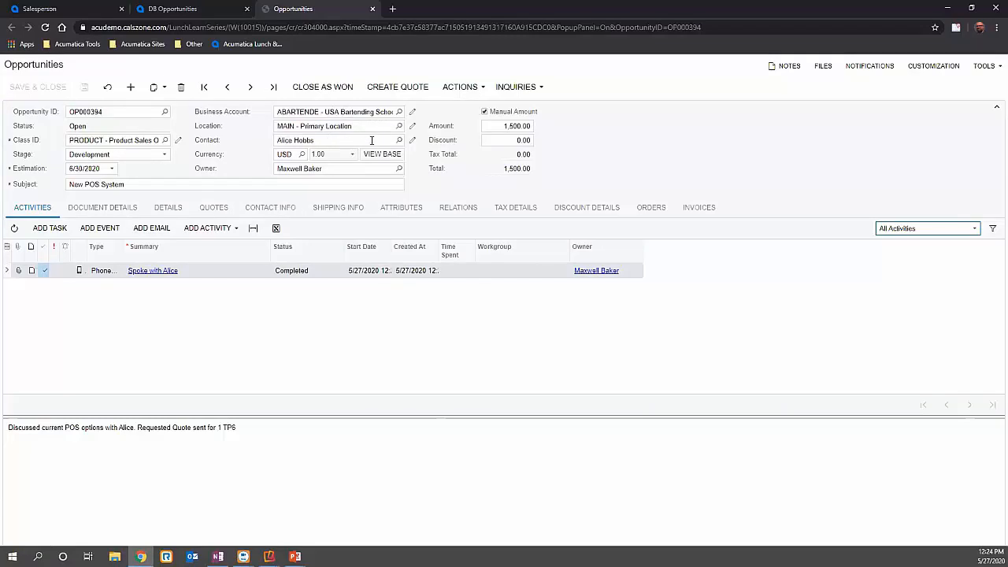
- Review the activity history on the opportunity's linked contact record, and return to the opportunity
{"action": "left_click", "coordinate": [412, 140]}
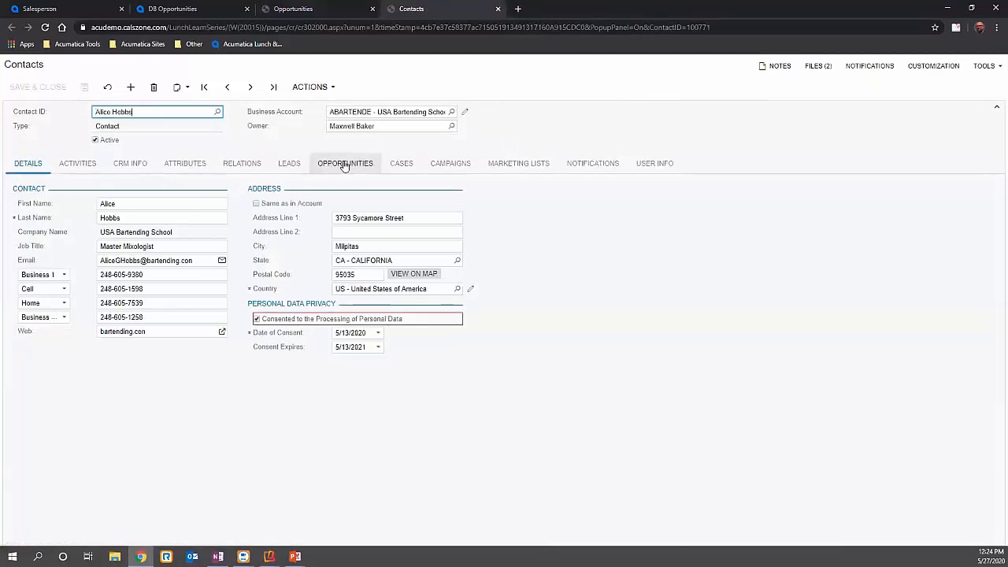
{"action": "left_click", "coordinate": [87, 165]}
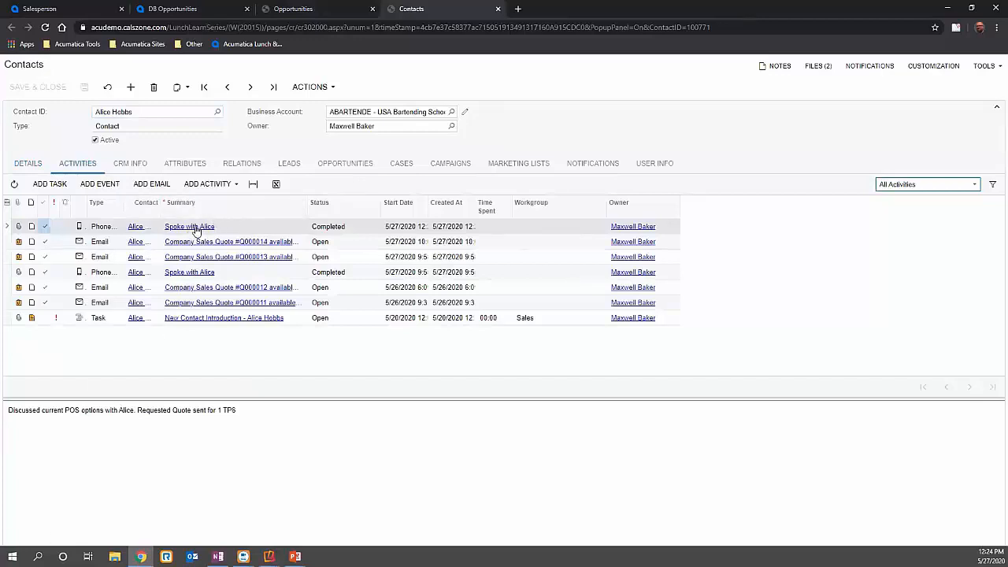
{"action": "left_click", "coordinate": [499, 9]}
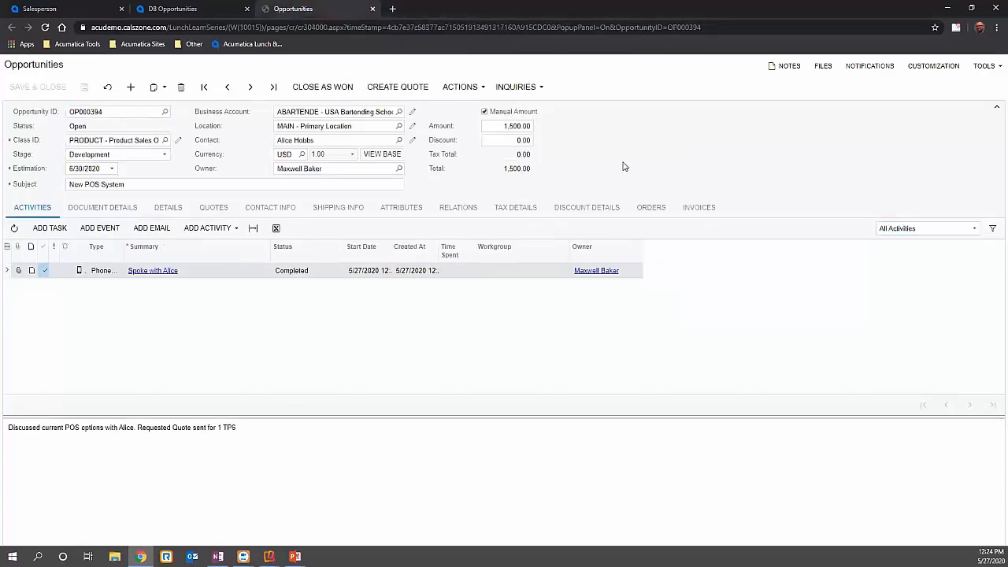
- Review the opportunity's document details, general details, quotes and contact information
{"action": "left_click", "coordinate": [102, 208]}
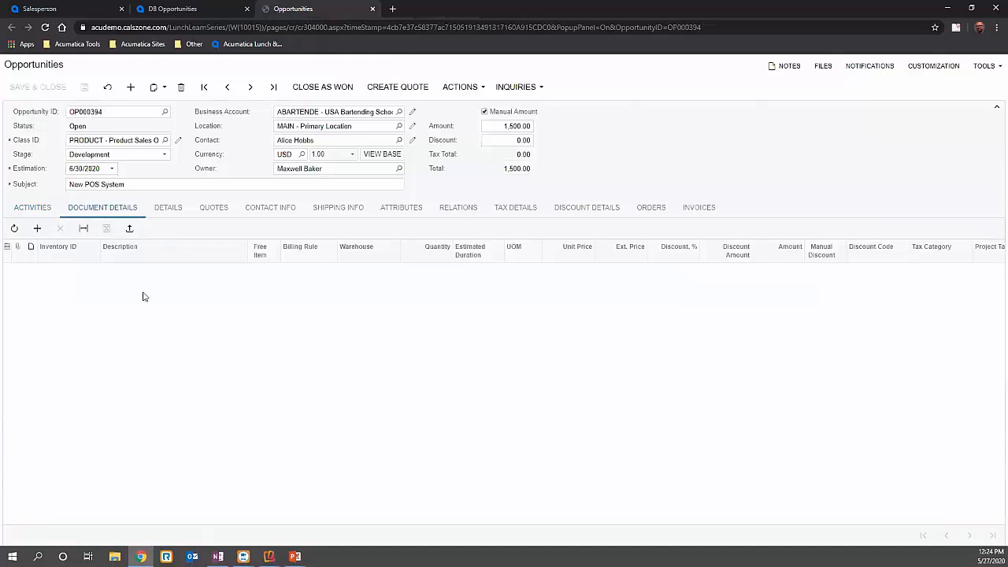
{"action": "left_click", "coordinate": [159, 220]}
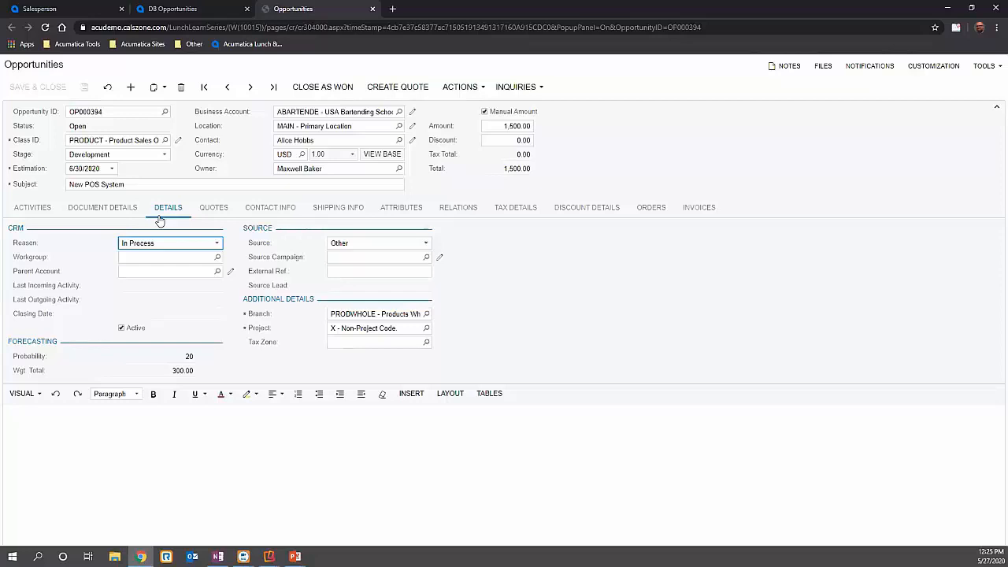
{"action": "left_click", "coordinate": [227, 209]}
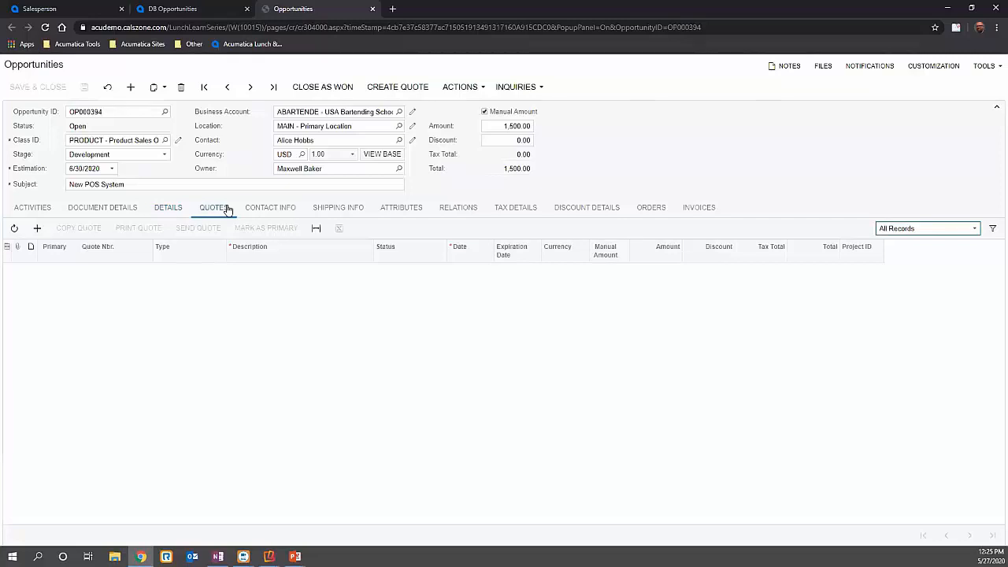
{"action": "left_click", "coordinate": [289, 206]}
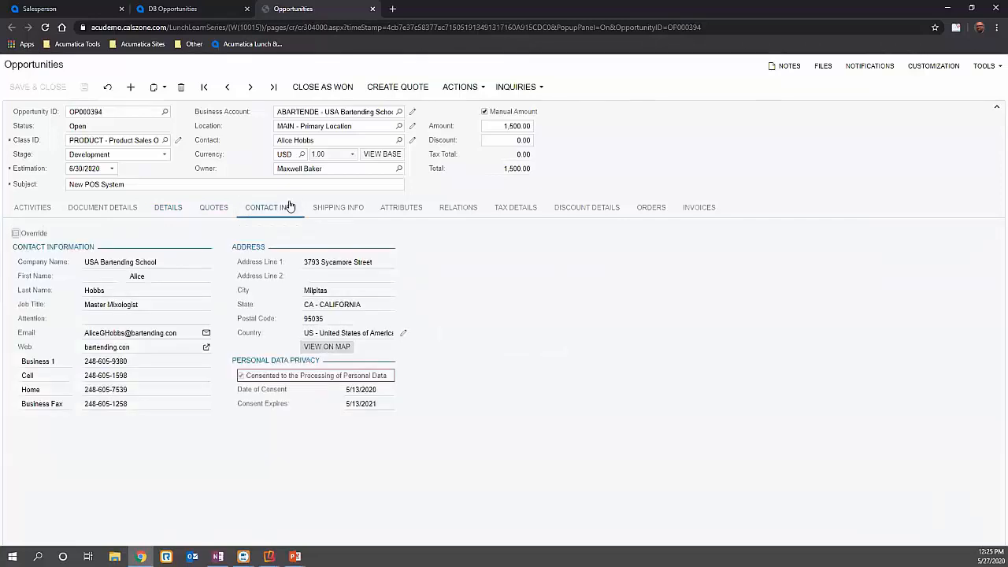
- Try the contact information override on the opportunity, look at the linked contact record, and turn the override off again
{"action": "left_click", "coordinate": [315, 143]}
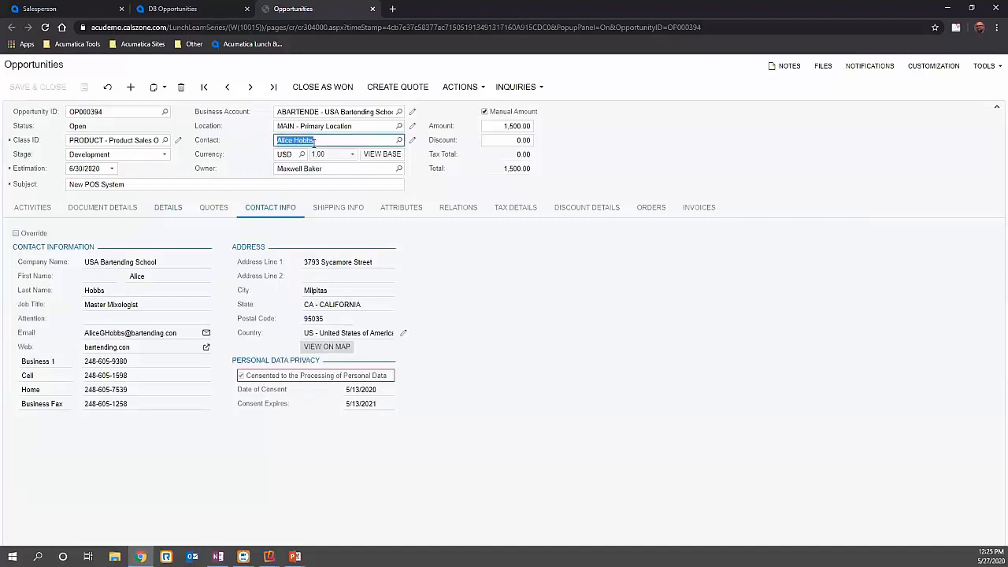
{"action": "left_click", "coordinate": [16, 234]}
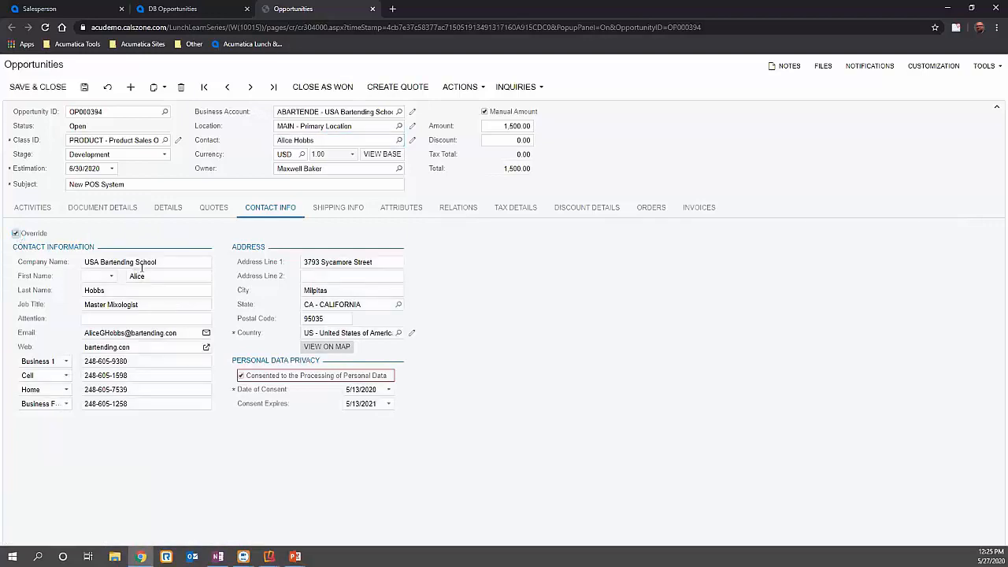
{"action": "left_click", "coordinate": [412, 142]}
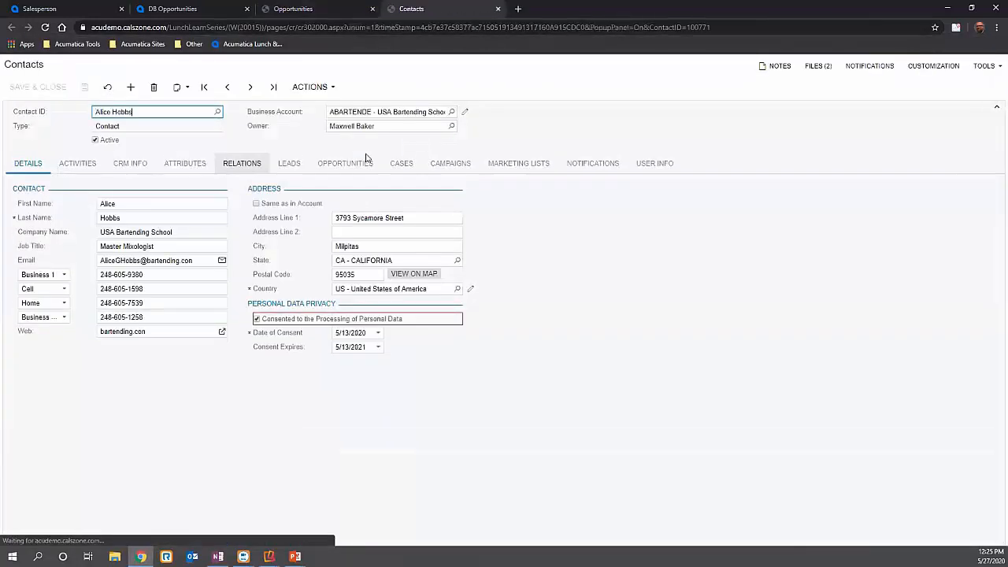
{"action": "left_click", "coordinate": [498, 8]}
{"action": "left_click", "coordinate": [16, 233]}
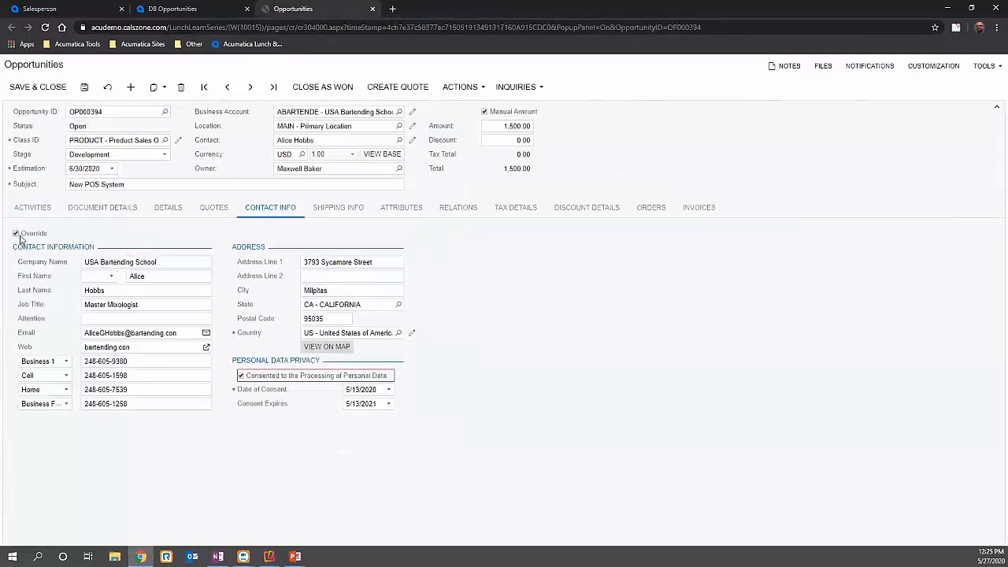
- Review the opportunity's shipping information, attributes and existing relations
{"action": "left_click", "coordinate": [360, 212]}
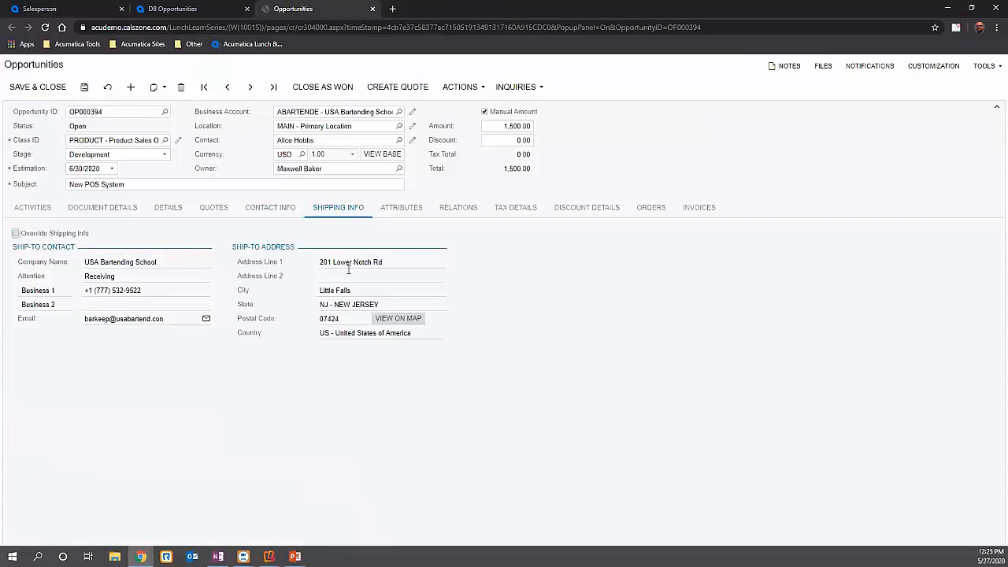
{"action": "left_click", "coordinate": [398, 216]}
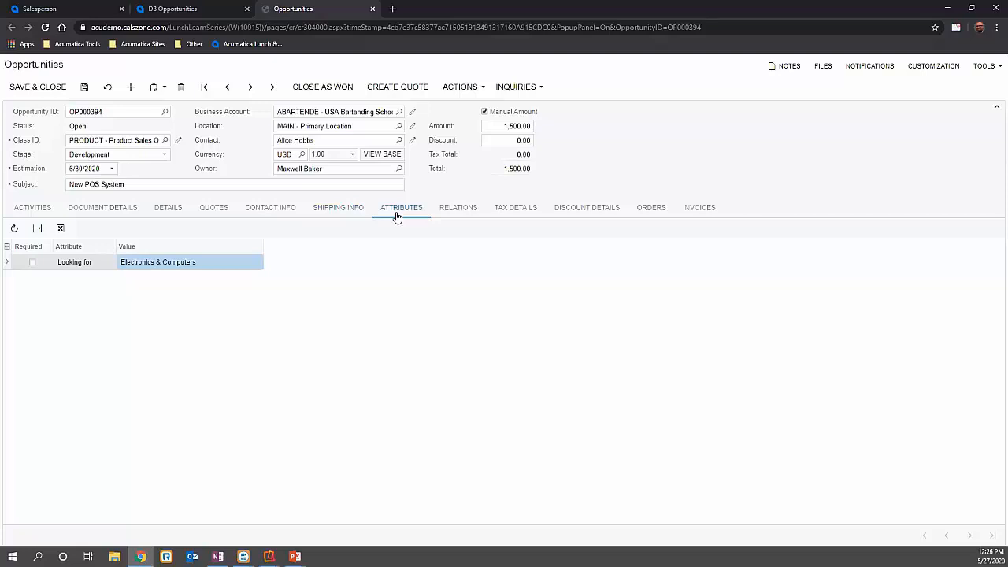
{"action": "left_click", "coordinate": [471, 210]}
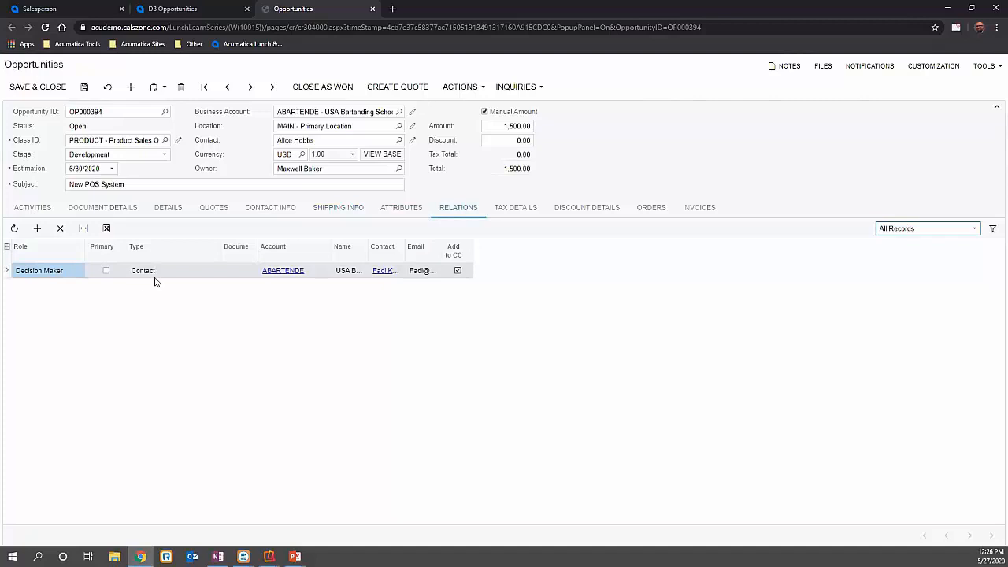
- Add a Referrer relation to the opportunity for account AAVENDOR with its VP Sales as the contact, and save the opportunity
{"action": "left_click", "coordinate": [37, 228]}
{"action": "left_click", "coordinate": [87, 285]}
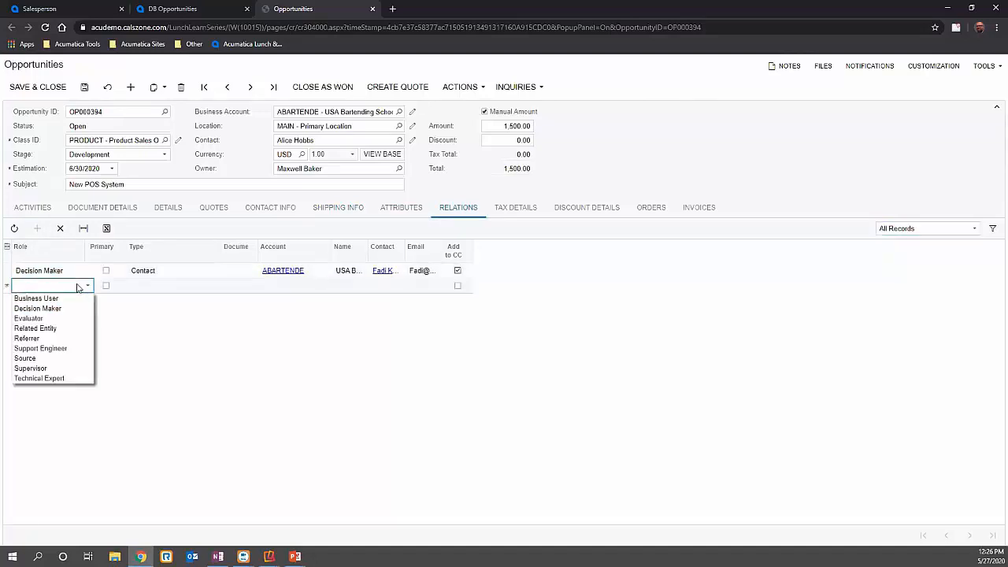
{"action": "left_click", "coordinate": [39, 338]}
{"action": "left_click", "coordinate": [192, 291]}
{"action": "left_click", "coordinate": [311, 286]}
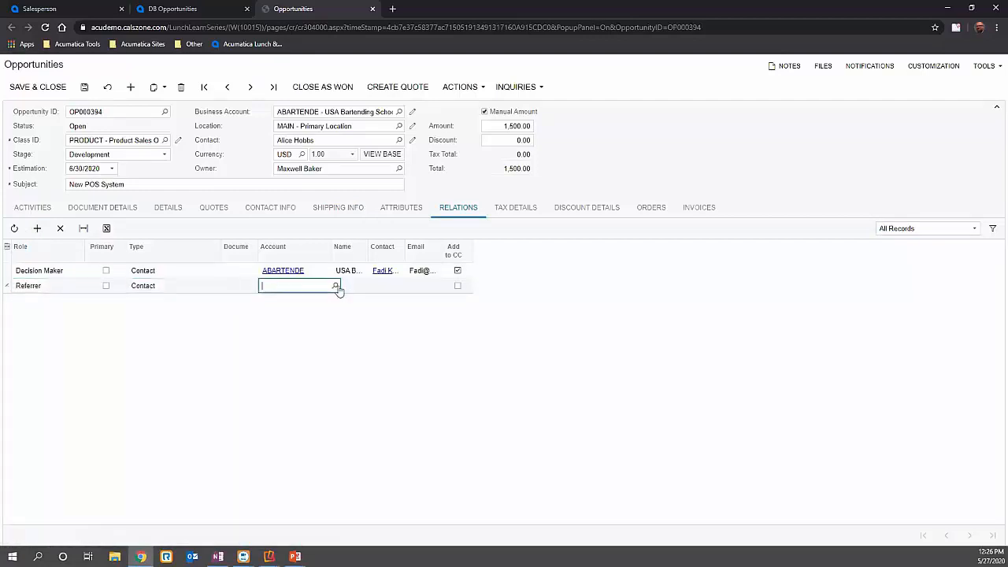
{"action": "left_click", "coordinate": [338, 286]}
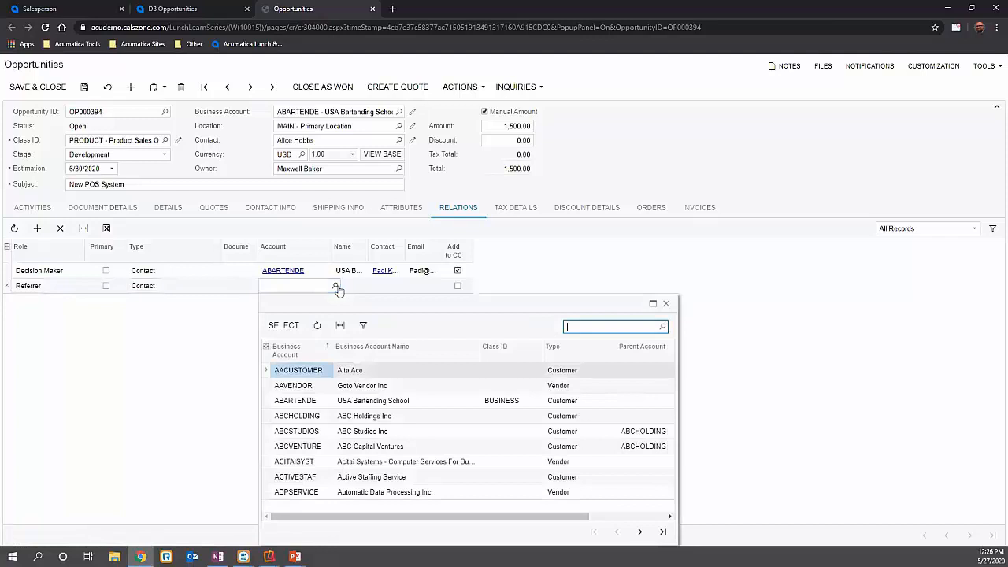
{"action": "double_click", "coordinate": [319, 386]}
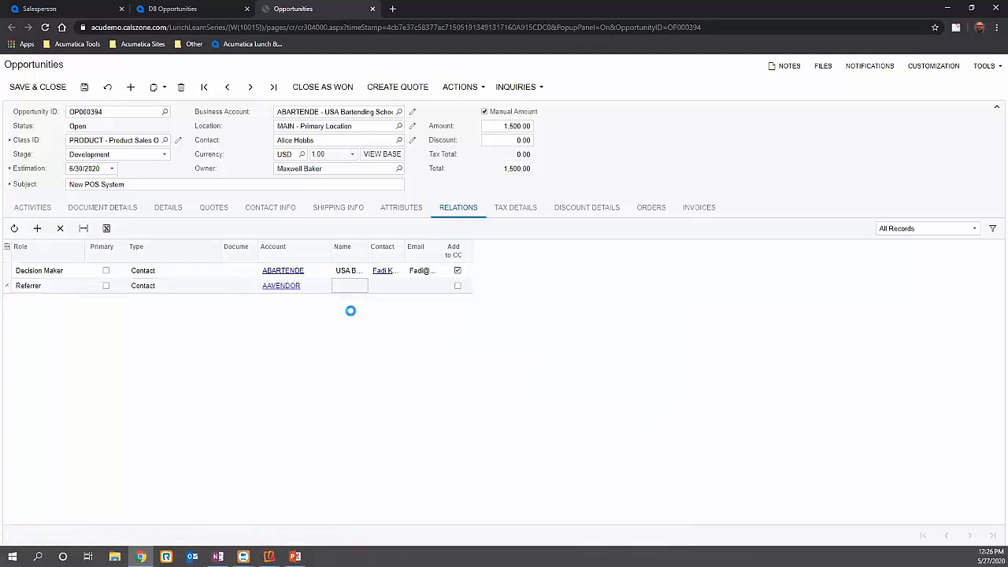
{"action": "left_click", "coordinate": [410, 287]}
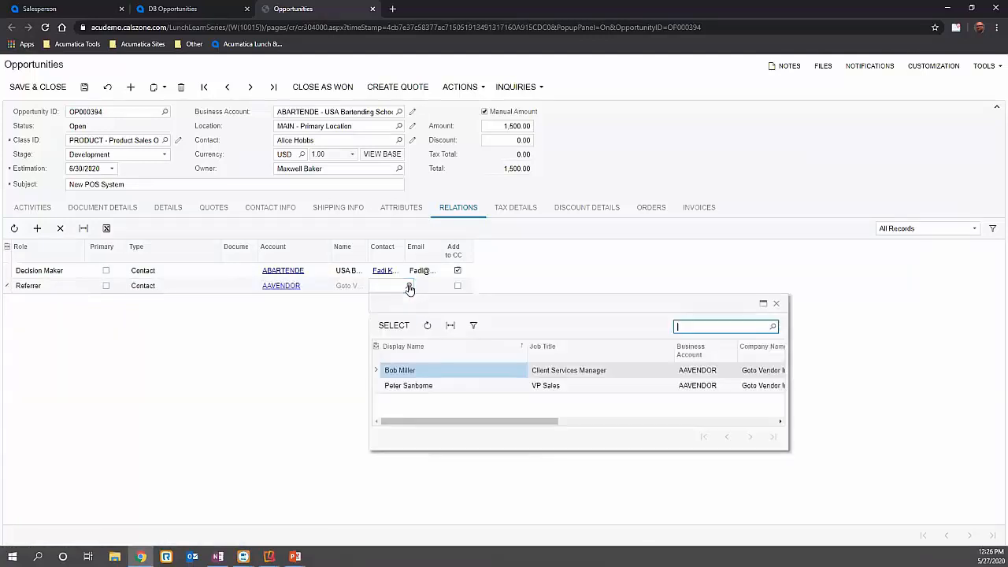
{"action": "double_click", "coordinate": [446, 385]}
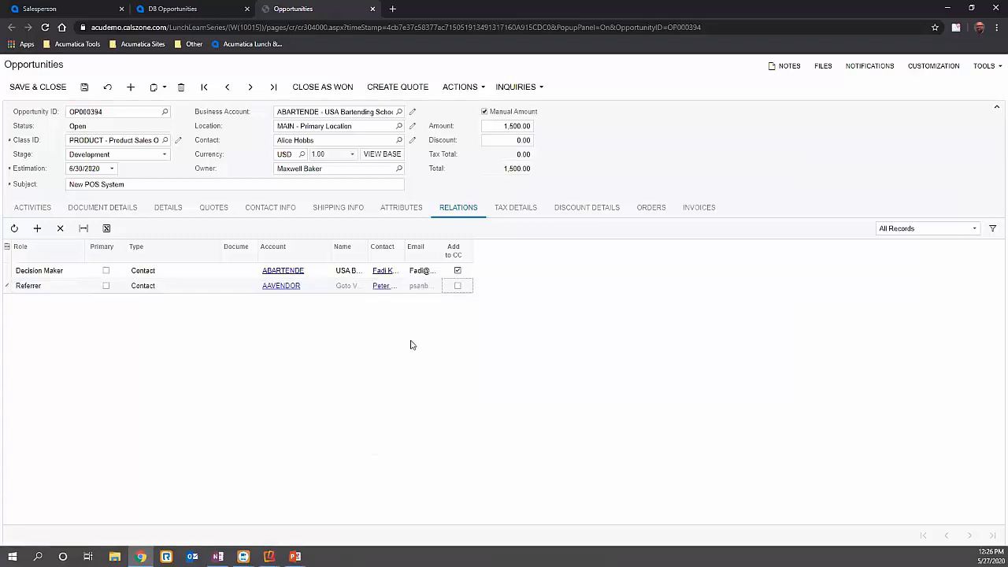
{"action": "left_click", "coordinate": [84, 86]}
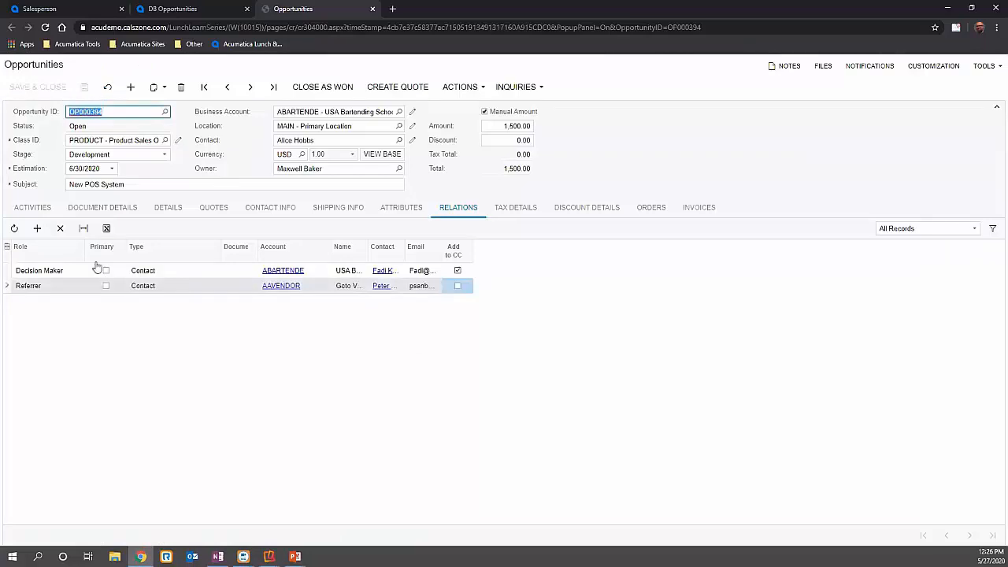
- Look at the roles available for a further relation on the opportunity
{"action": "left_click", "coordinate": [47, 278]}
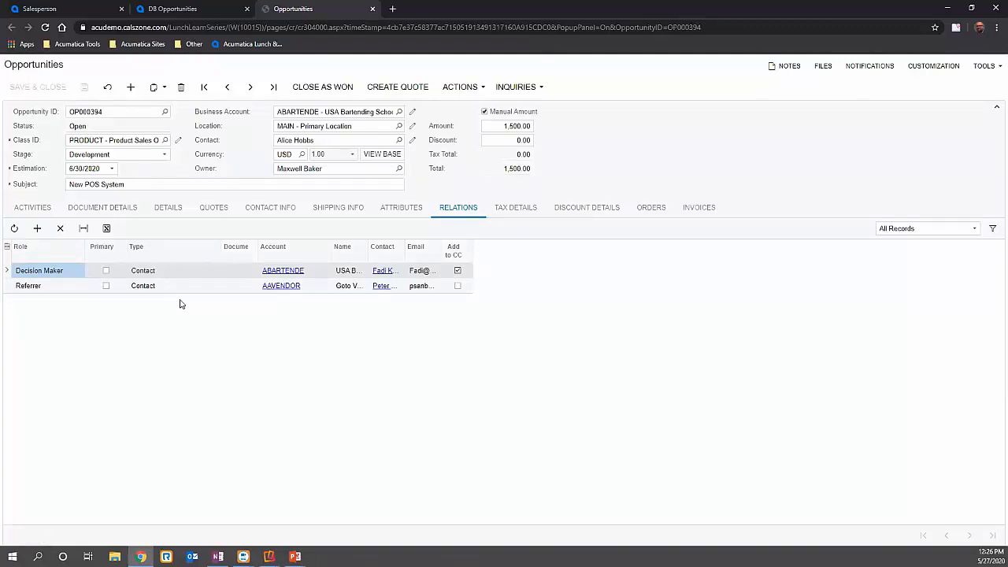
{"action": "left_click", "coordinate": [37, 228]}
{"action": "left_click", "coordinate": [90, 302]}
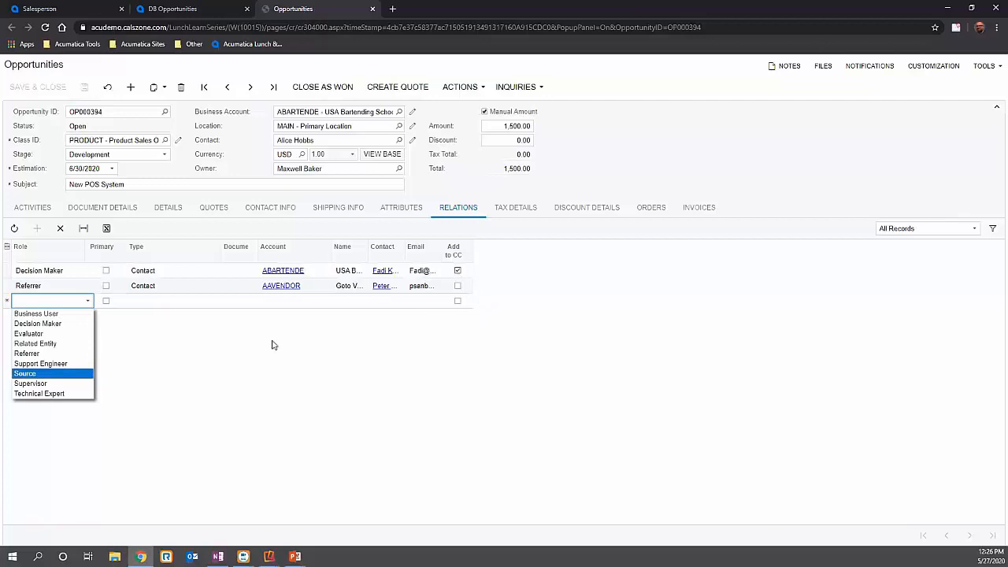
- Review the opportunity's tax details, document details, general details, discount details and related orders
{"action": "left_click", "coordinate": [502, 208]}
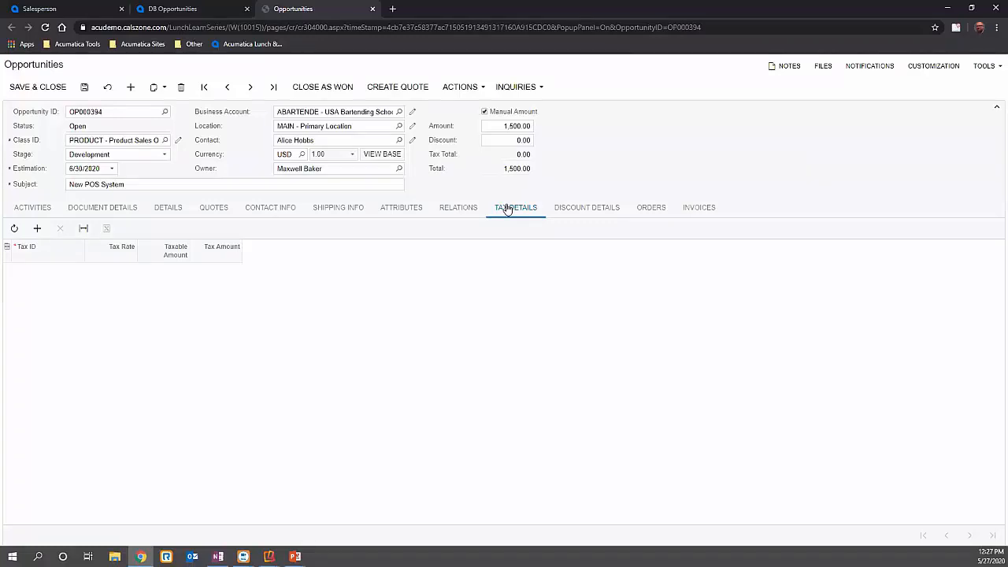
{"action": "left_click", "coordinate": [102, 209]}
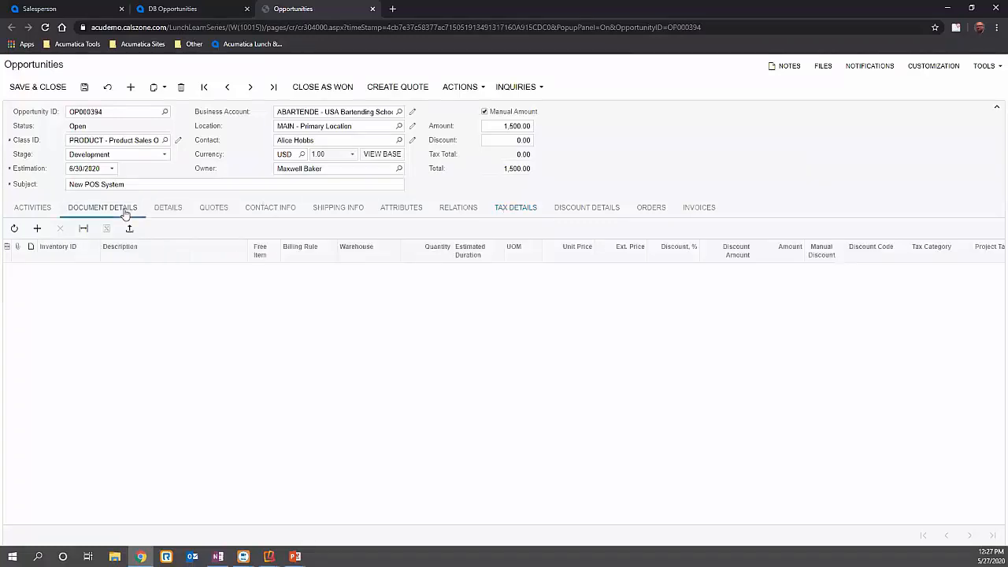
{"action": "left_click", "coordinate": [170, 210]}
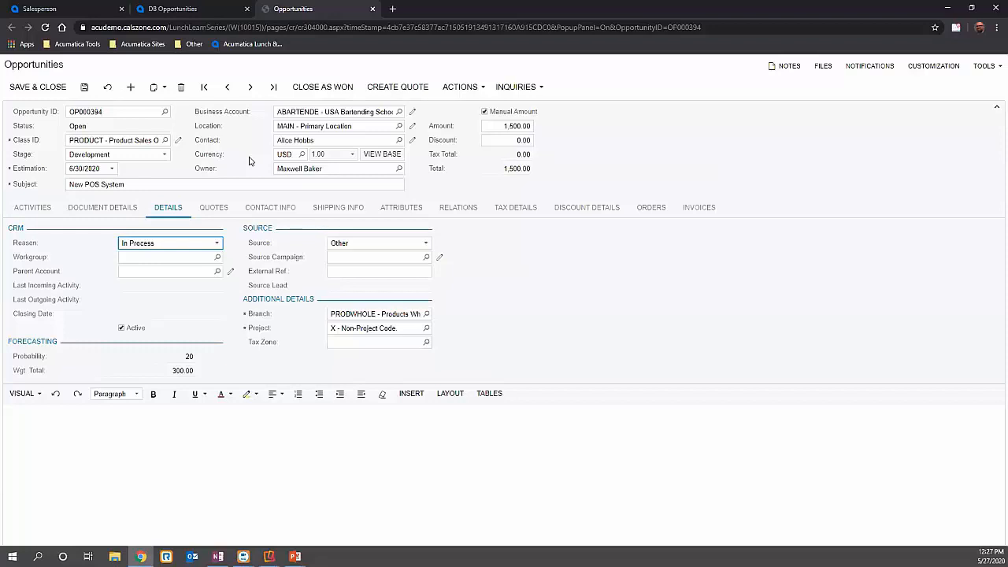
{"action": "left_click", "coordinate": [643, 134]}
{"action": "left_click", "coordinate": [651, 208]}
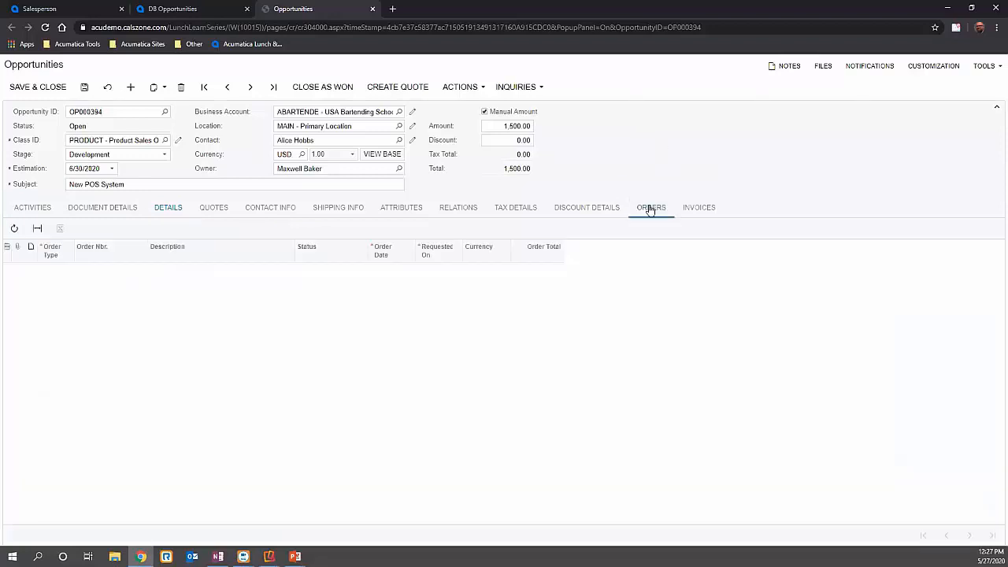
{"action": "left_click", "coordinate": [597, 211]}
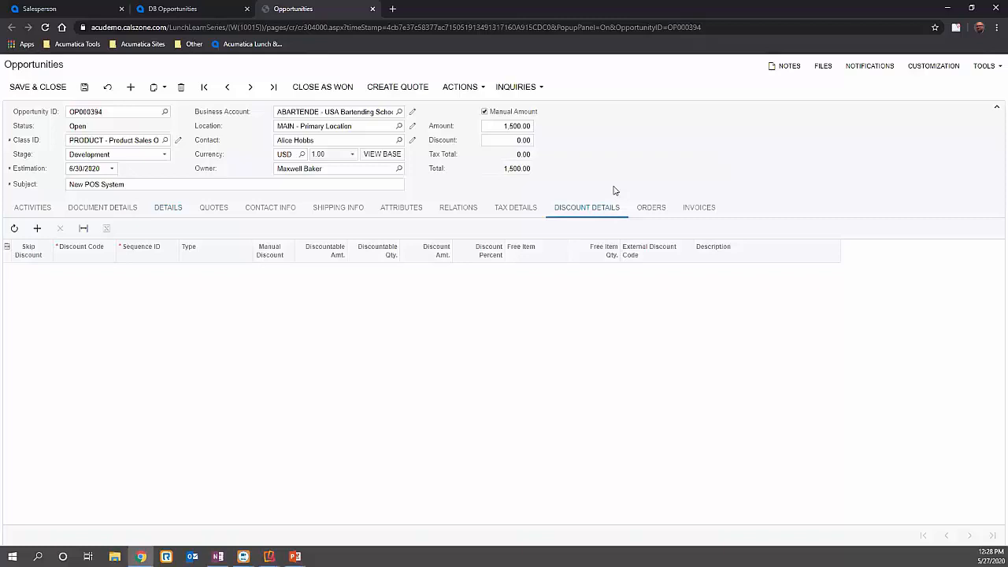
{"action": "left_click", "coordinate": [652, 208]}
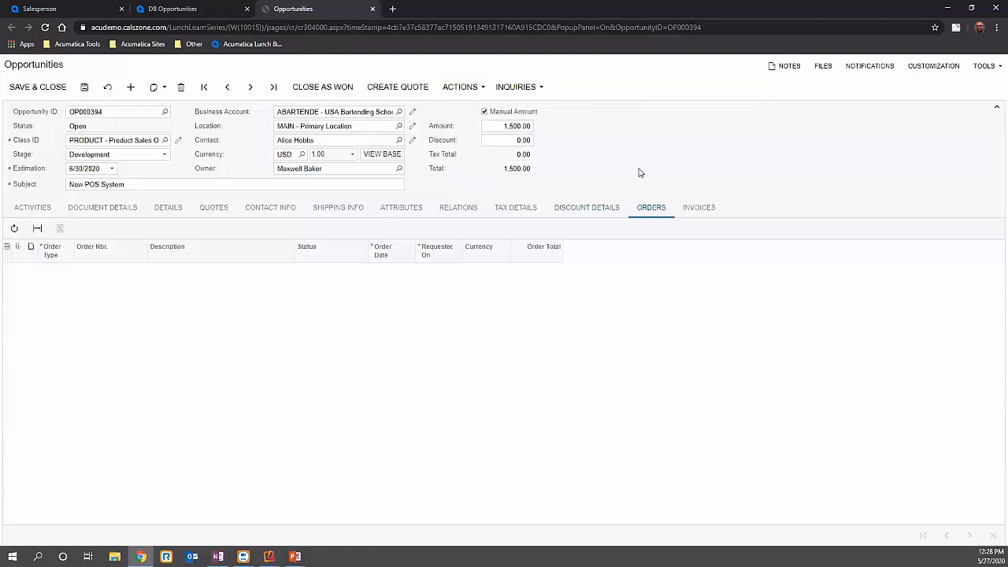
- Create a primary Sales Quote from the opportunity for review, save it, and turn off its manual amount
{"action": "left_click", "coordinate": [396, 89]}
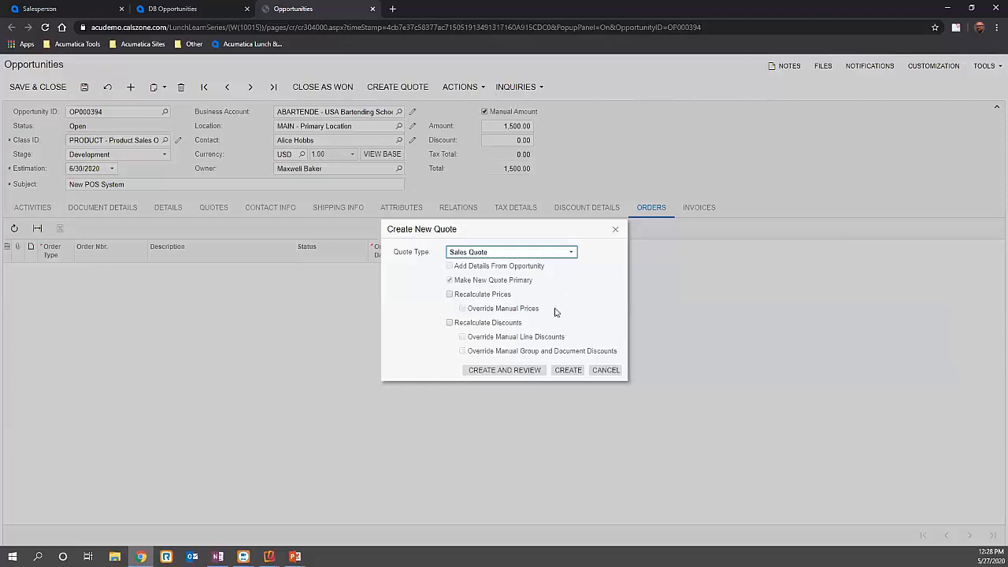
{"action": "left_click", "coordinate": [537, 370]}
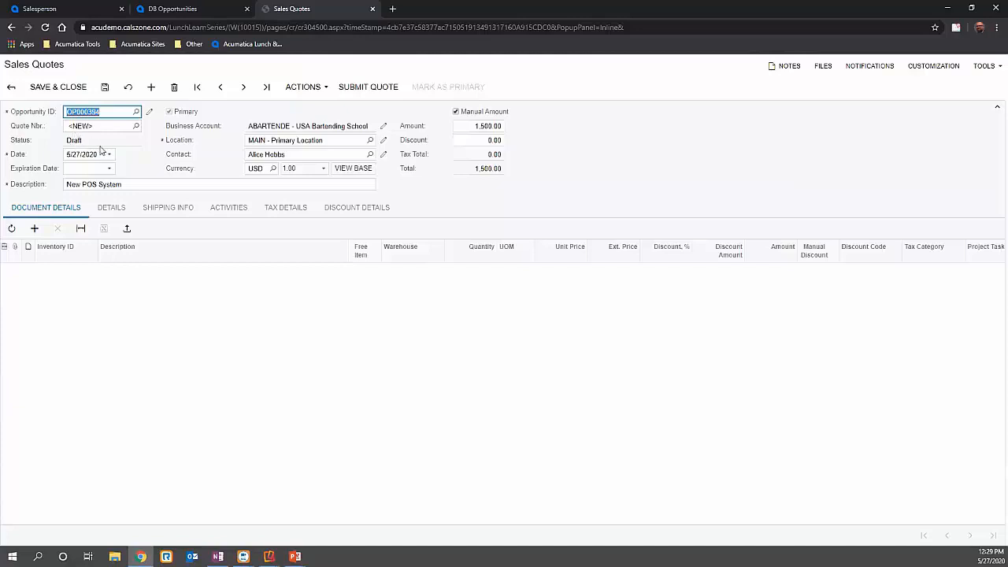
{"action": "left_click", "coordinate": [105, 90]}
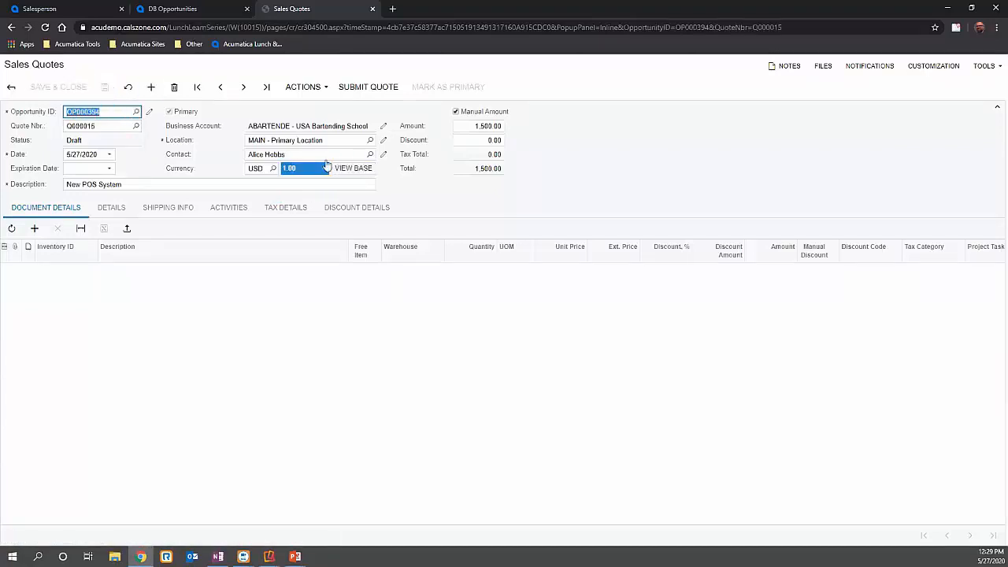
{"action": "left_click", "coordinate": [455, 112]}
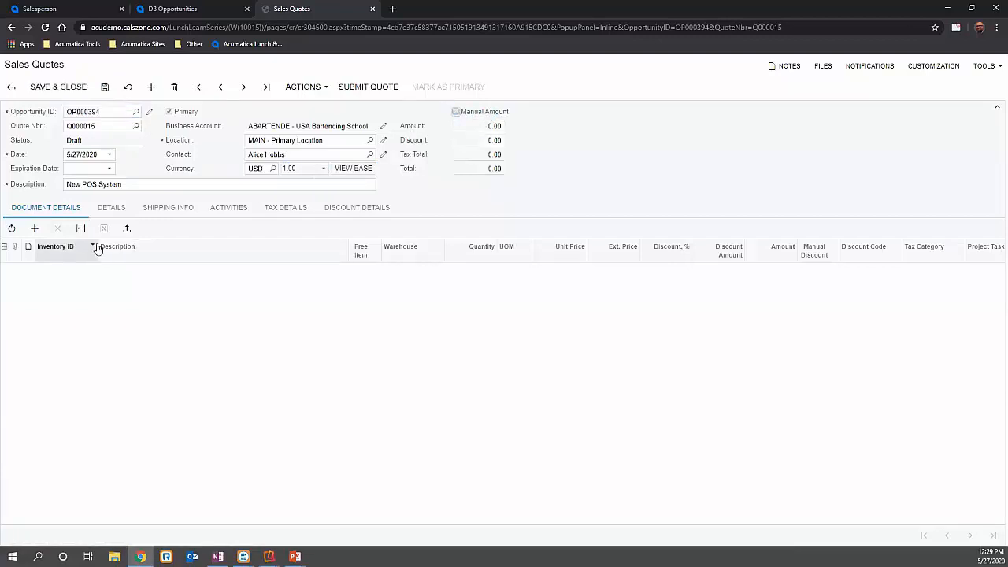
- Add a line to the quote's document details for the POS Terminal, item TP6, finding it with "pos"
{"action": "left_click", "coordinate": [39, 231]}
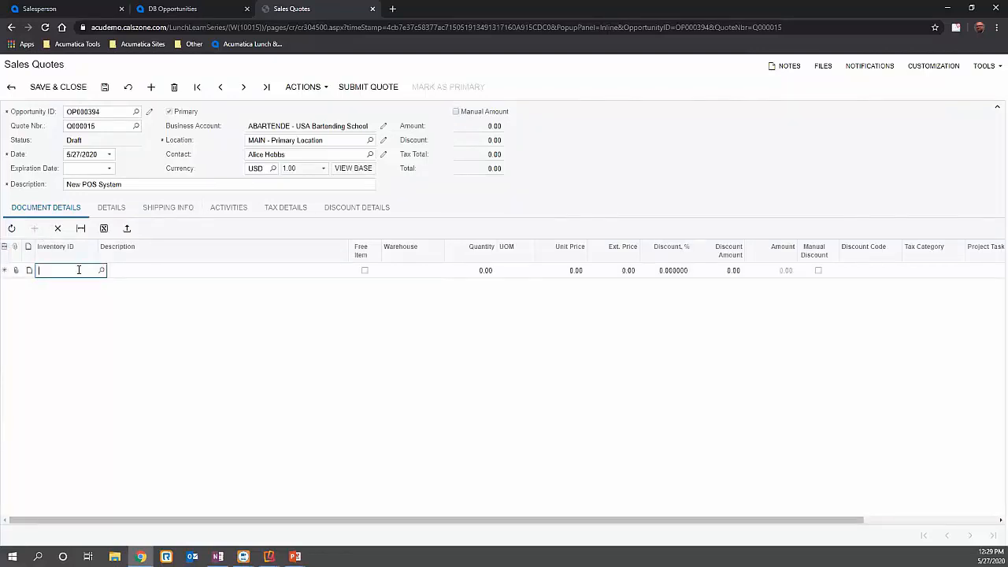
{"action": "type", "text": "pos"}
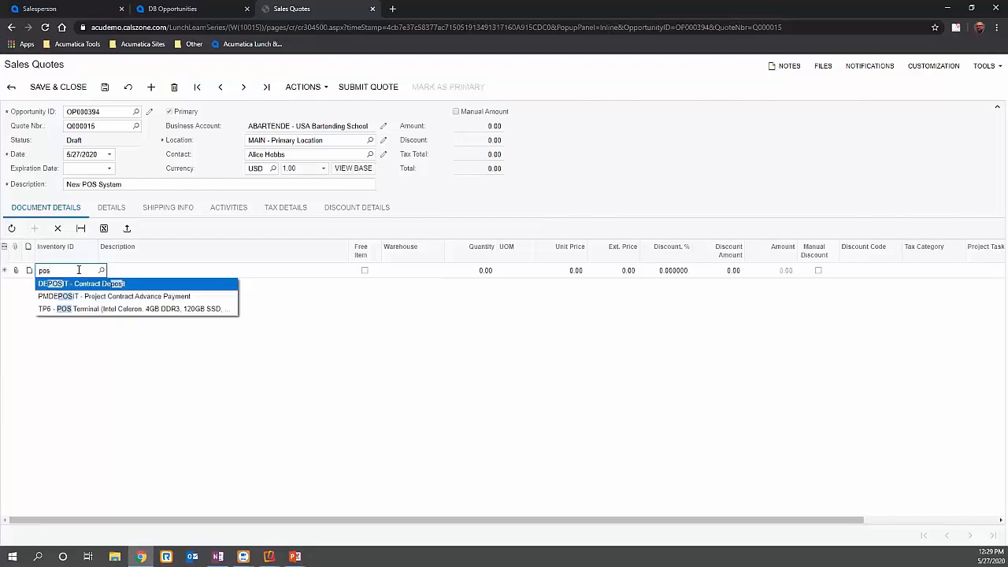
{"action": "left_click", "coordinate": [63, 309]}
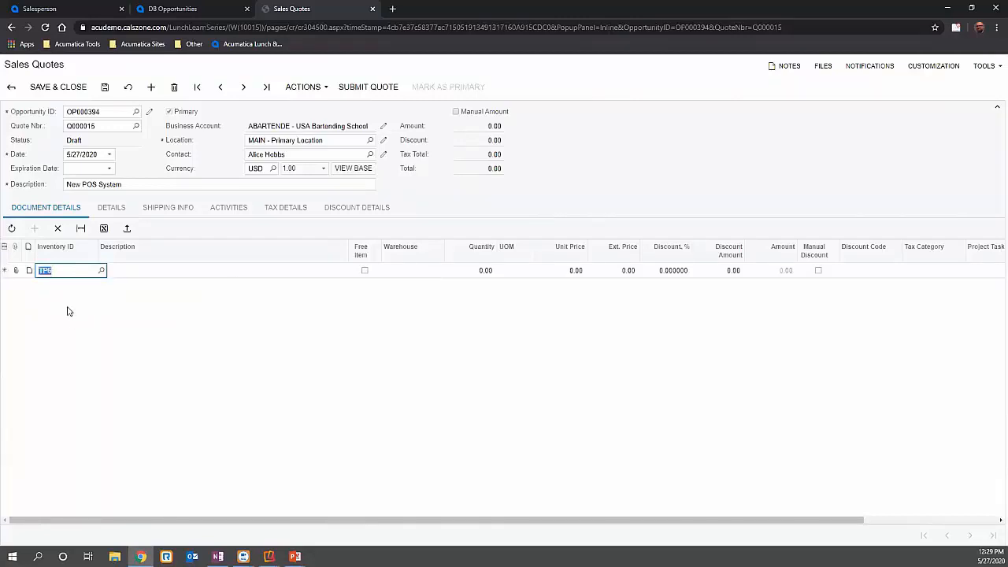
{"action": "left_click", "coordinate": [101, 270]}
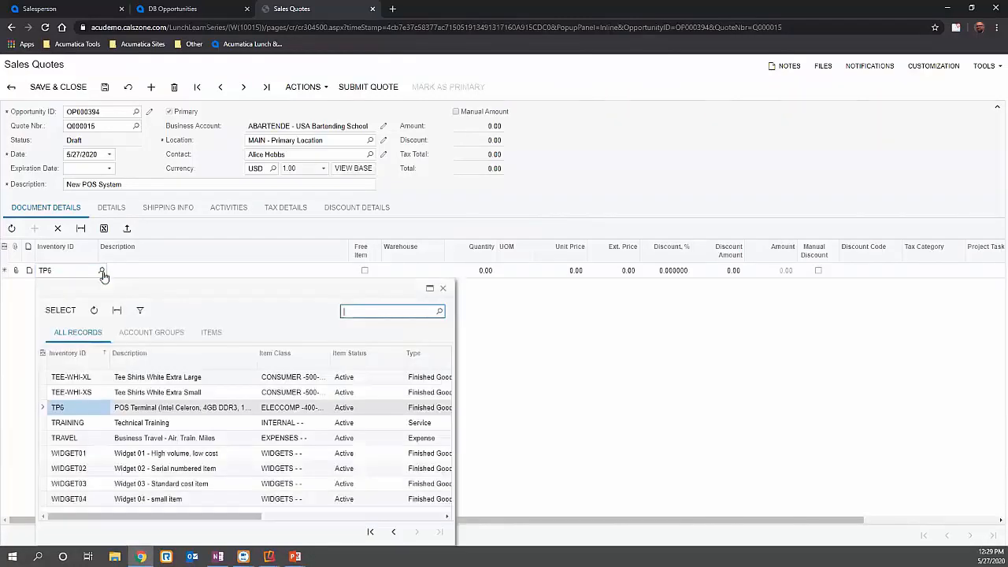
{"action": "left_click", "coordinate": [74, 271]}
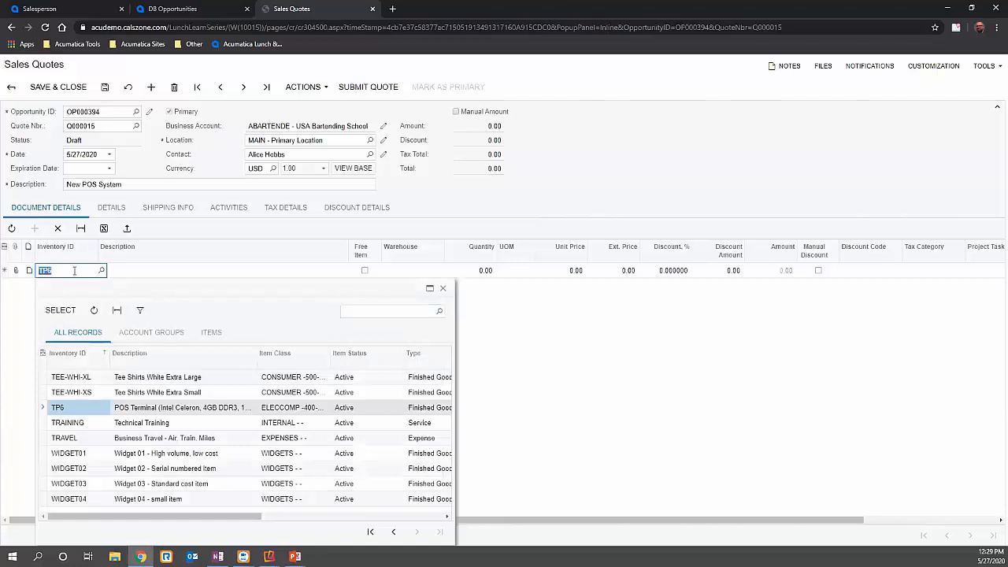
{"action": "left_click", "coordinate": [602, 354]}
{"action": "left_click", "coordinate": [65, 272]}
{"action": "type", "text": "pos"}
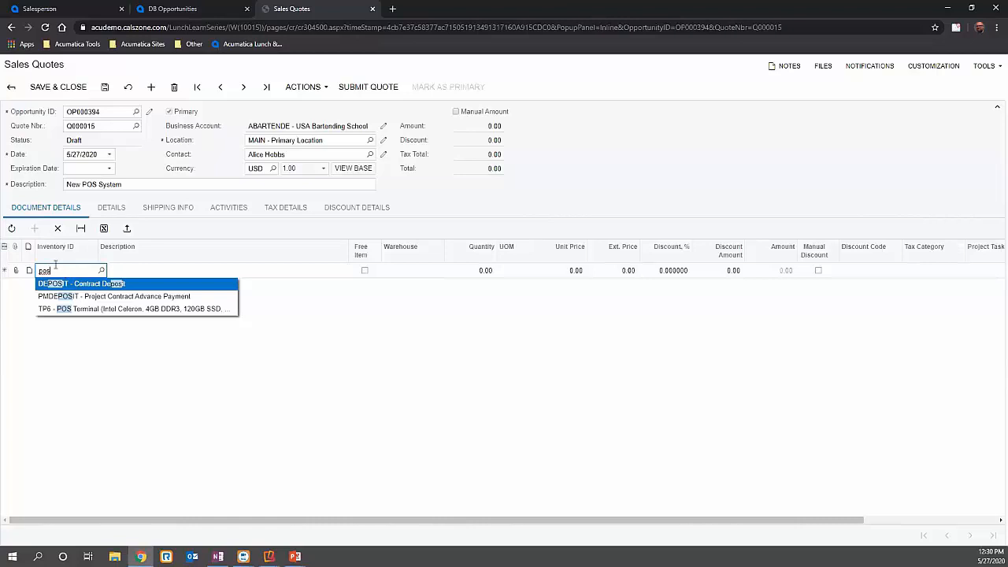
{"action": "left_click", "coordinate": [78, 310]}
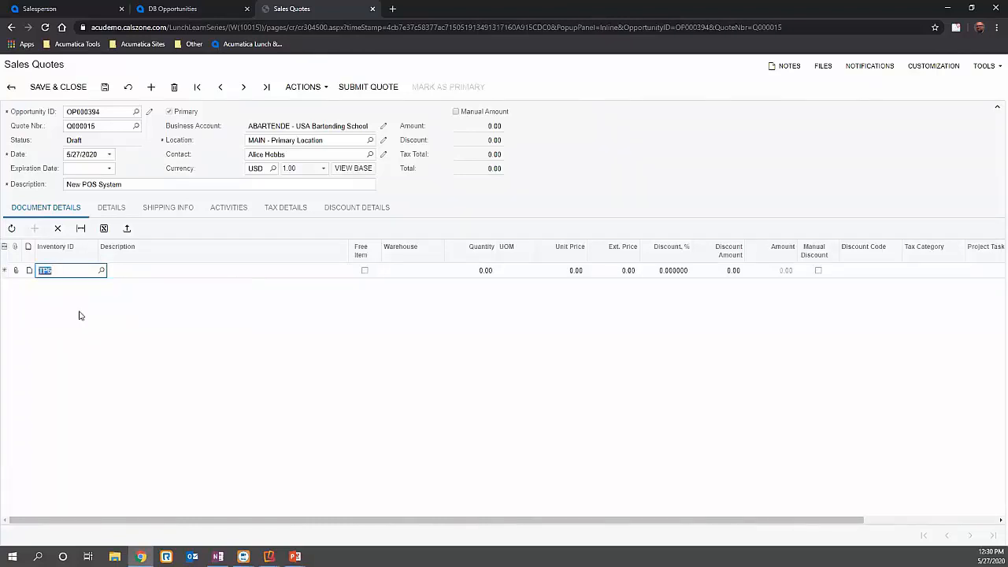
{"action": "left_click", "coordinate": [167, 279]}
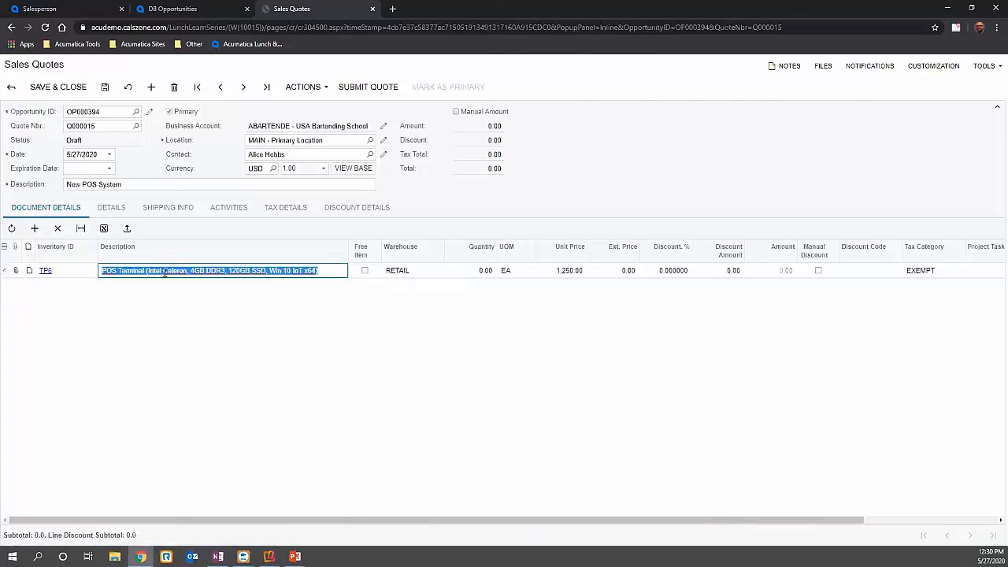
- Set the POS Terminal line's quantity to 1 and save the quote
{"action": "left_click", "coordinate": [490, 274]}
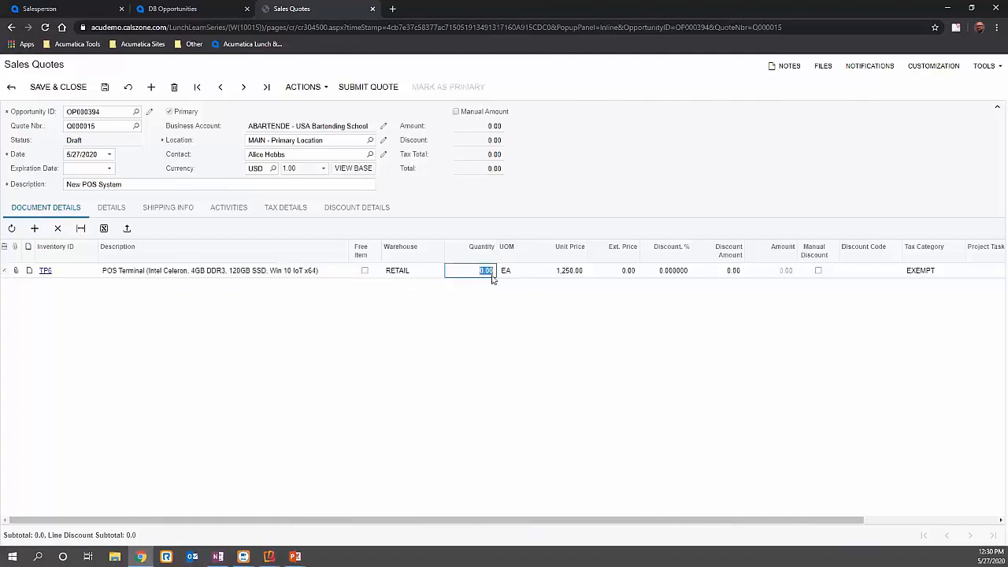
{"action": "type", "text": "1"}
{"action": "left_click", "coordinate": [86, 87]}
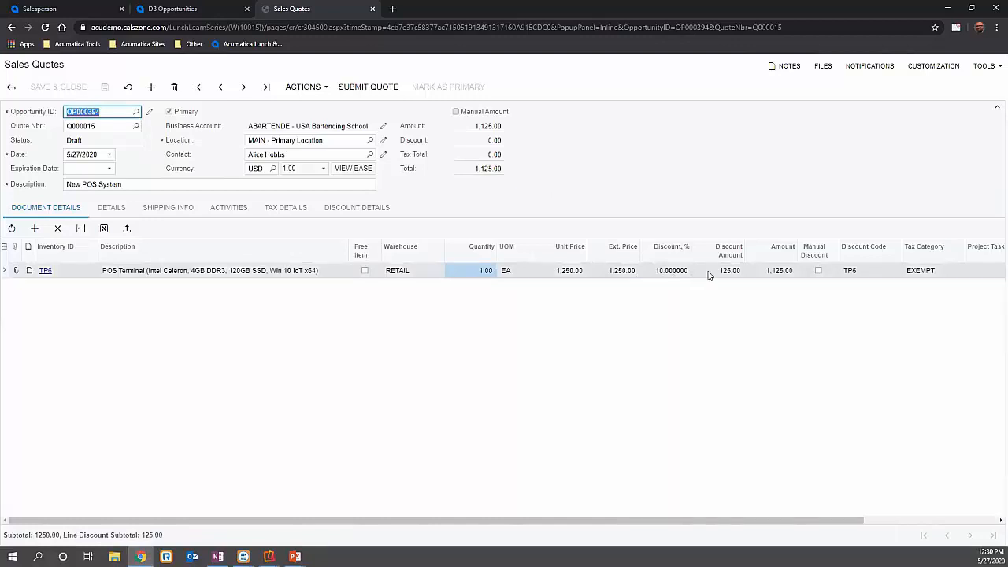
- Clear the discount code from the POS Terminal line and save the quote
{"action": "left_click", "coordinate": [873, 270]}
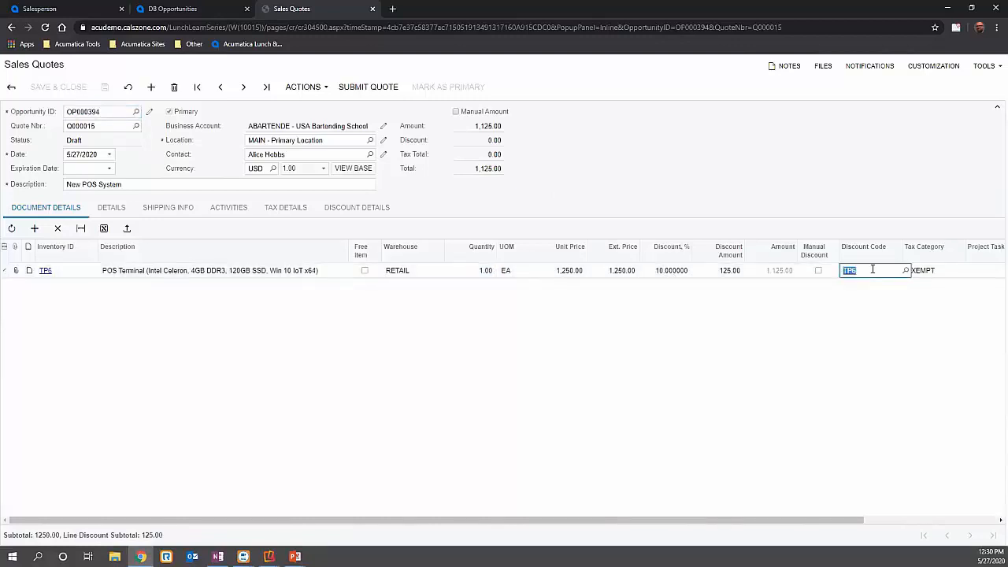
{"action": "type", "text": "="}
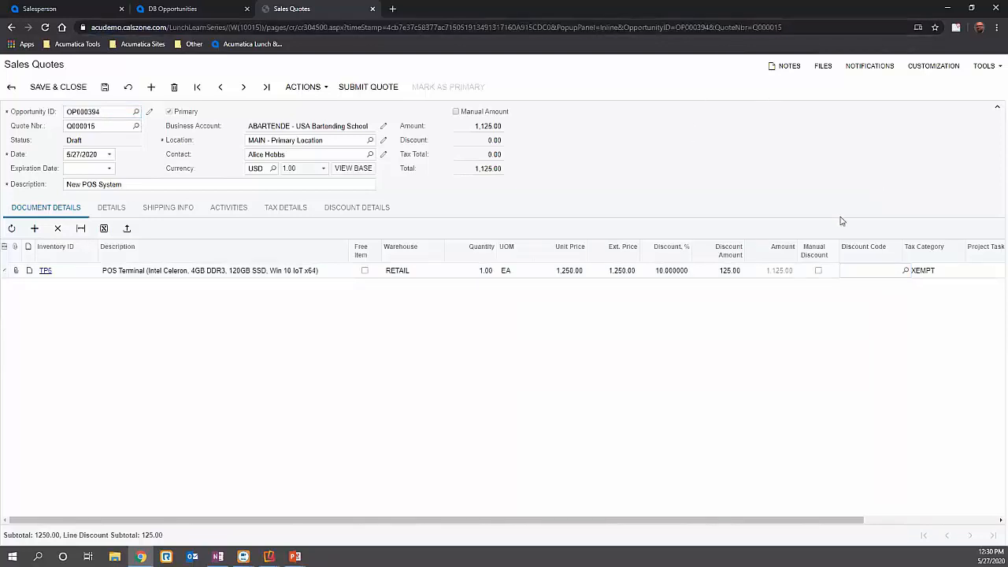
{"action": "key", "text": "Return"}
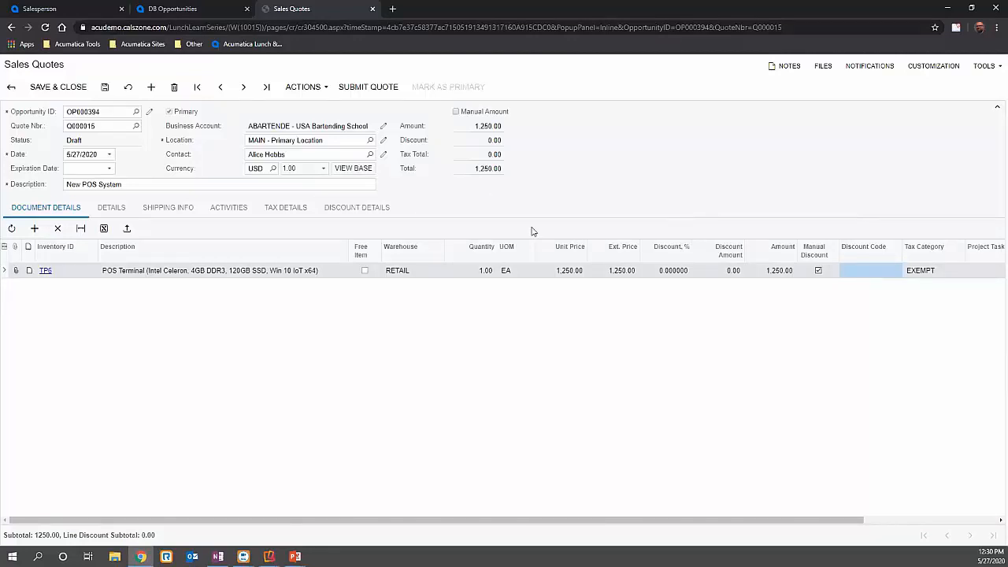
{"action": "key", "text": "ctrl+s"}
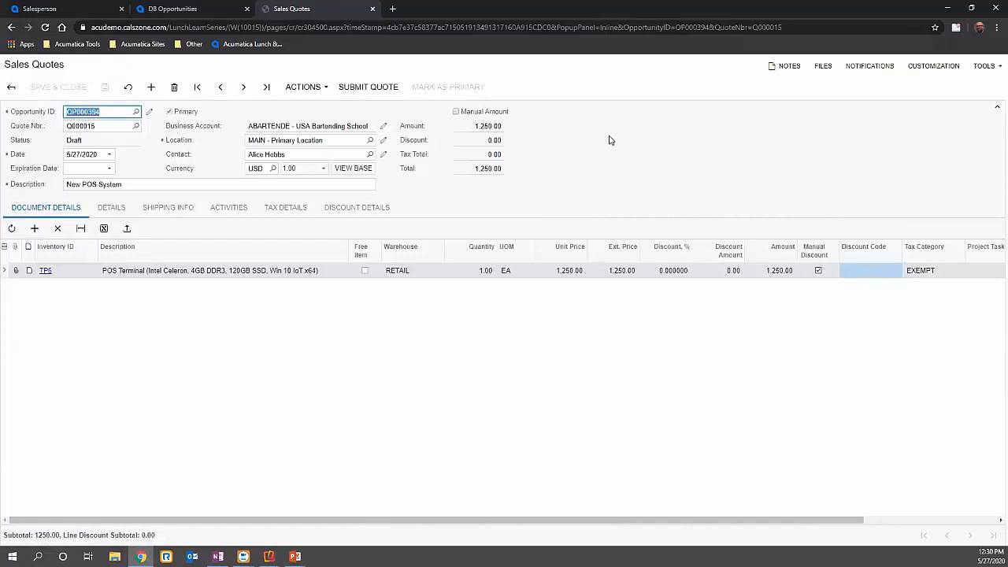
- Review the quote's contact details, shipping info, activities, tax details and discount details, and return to its document details
{"action": "left_click", "coordinate": [115, 208]}
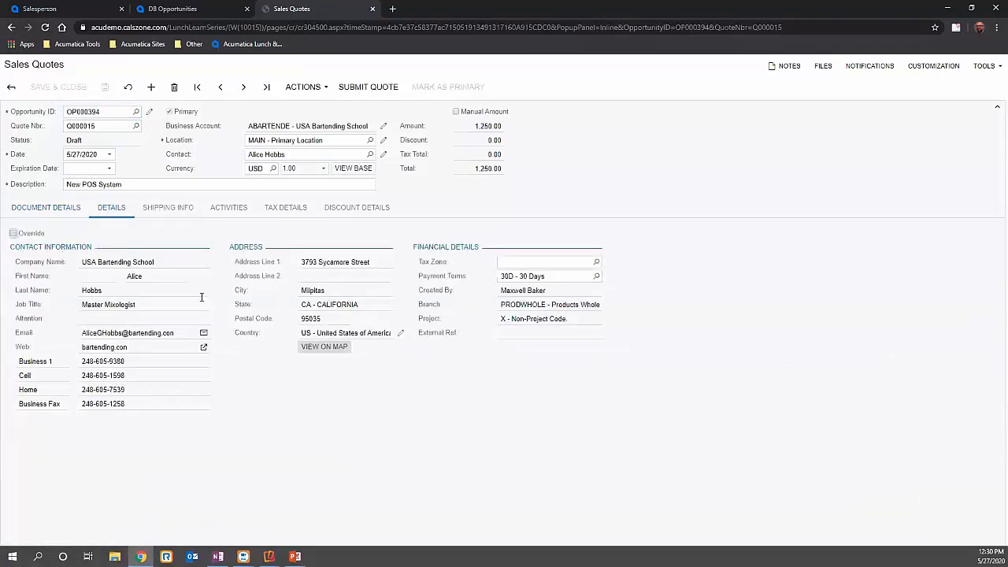
{"action": "left_click", "coordinate": [167, 208]}
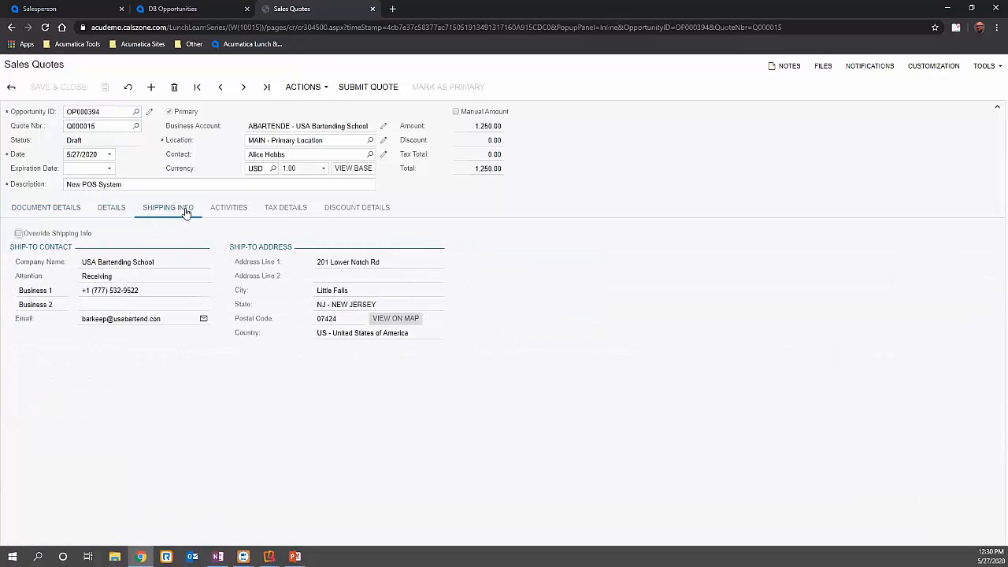
{"action": "left_click", "coordinate": [229, 210]}
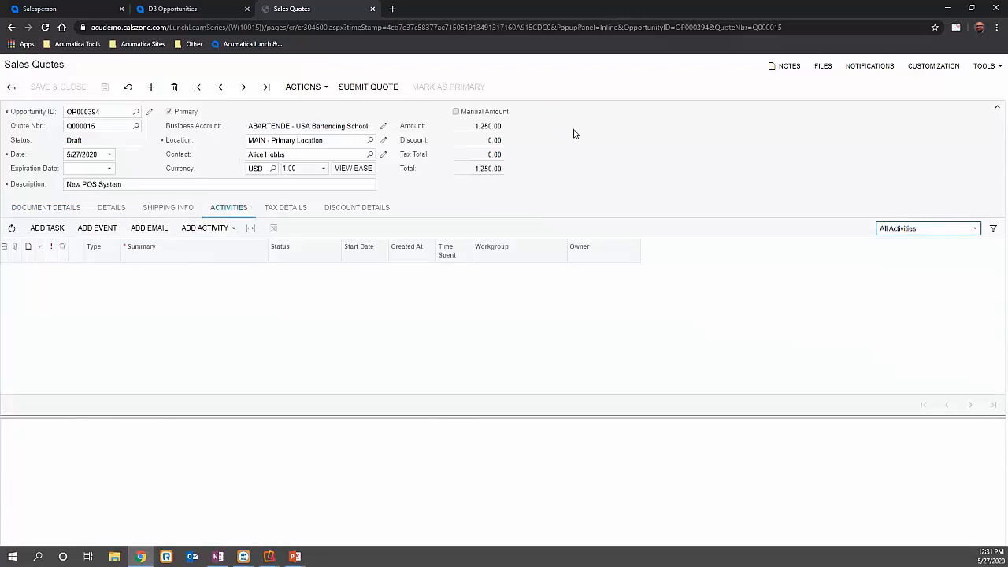
{"action": "left_click", "coordinate": [297, 207]}
{"action": "left_click", "coordinate": [347, 208]}
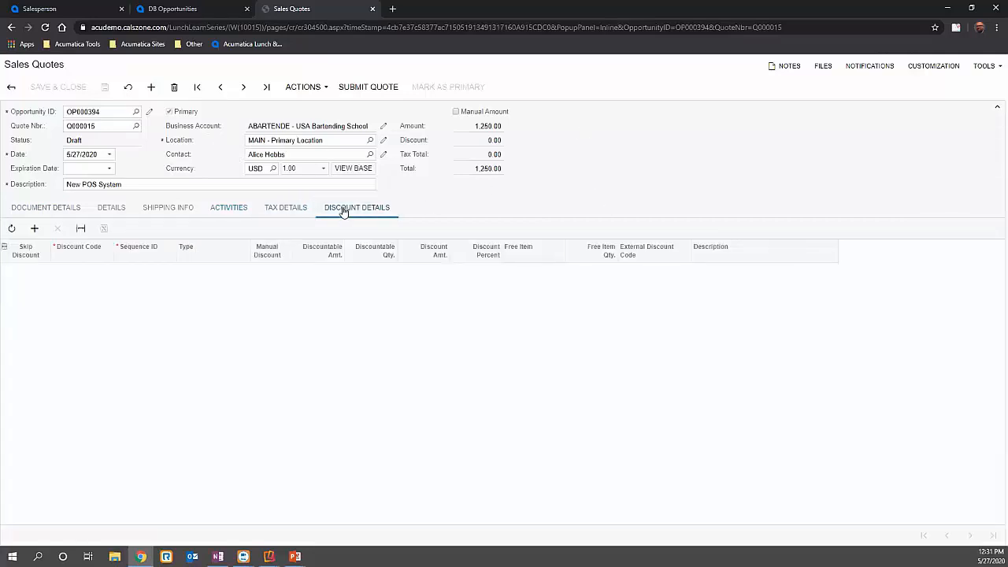
{"action": "left_click", "coordinate": [236, 210]}
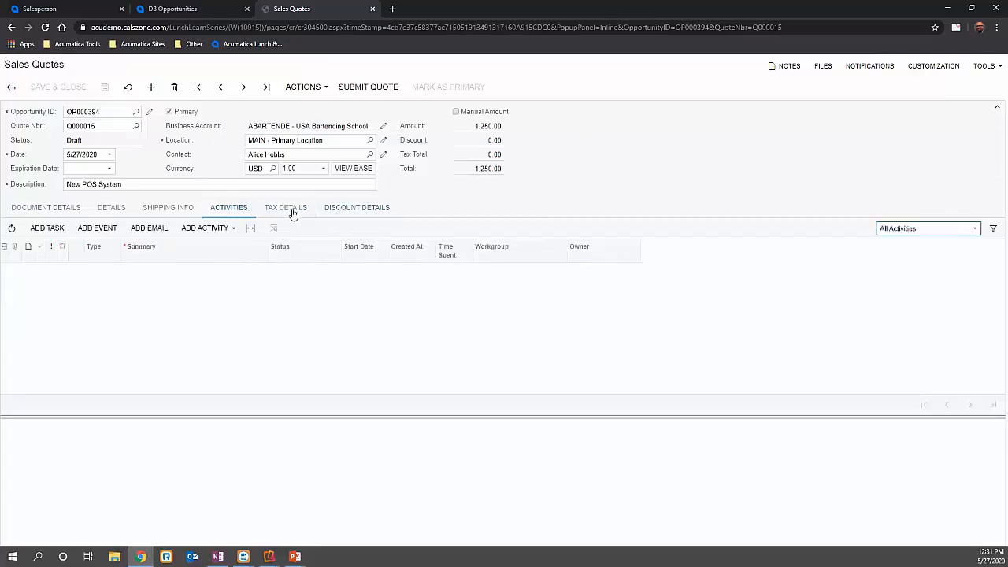
{"action": "left_click", "coordinate": [82, 208]}
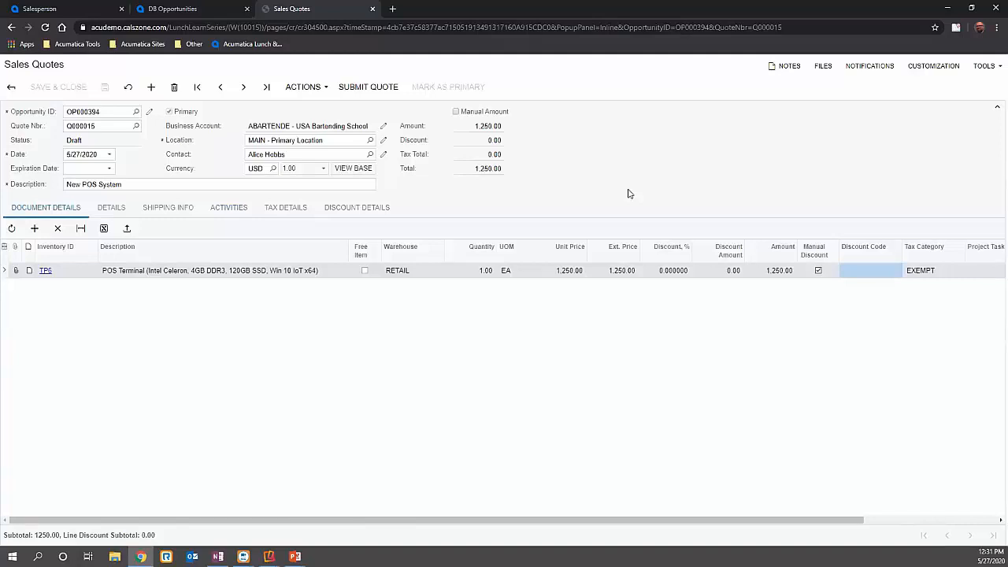
- Set the quote's expiration date to 6/30/2020 and save the quote
{"action": "left_click", "coordinate": [109, 169]}
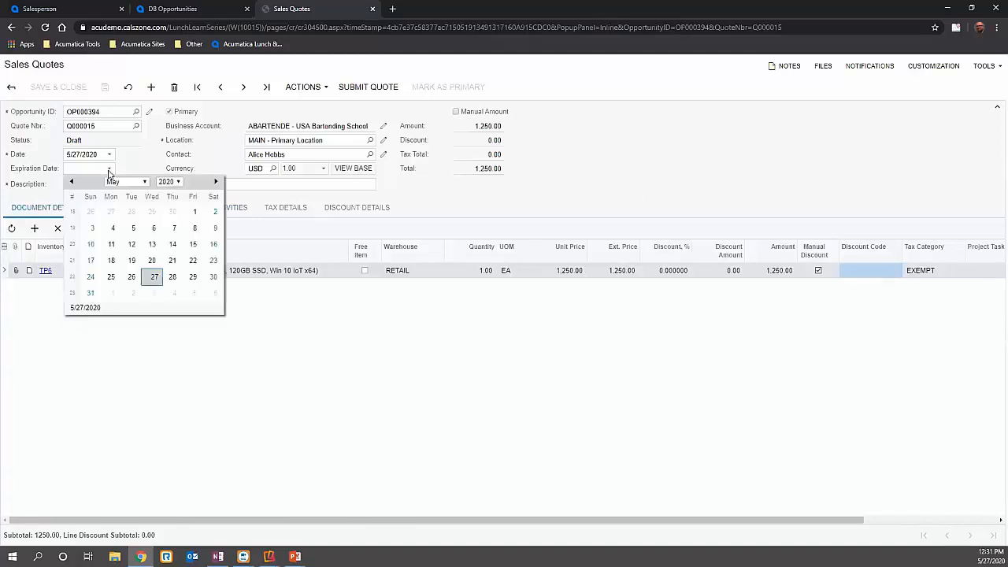
{"action": "left_click", "coordinate": [216, 181]}
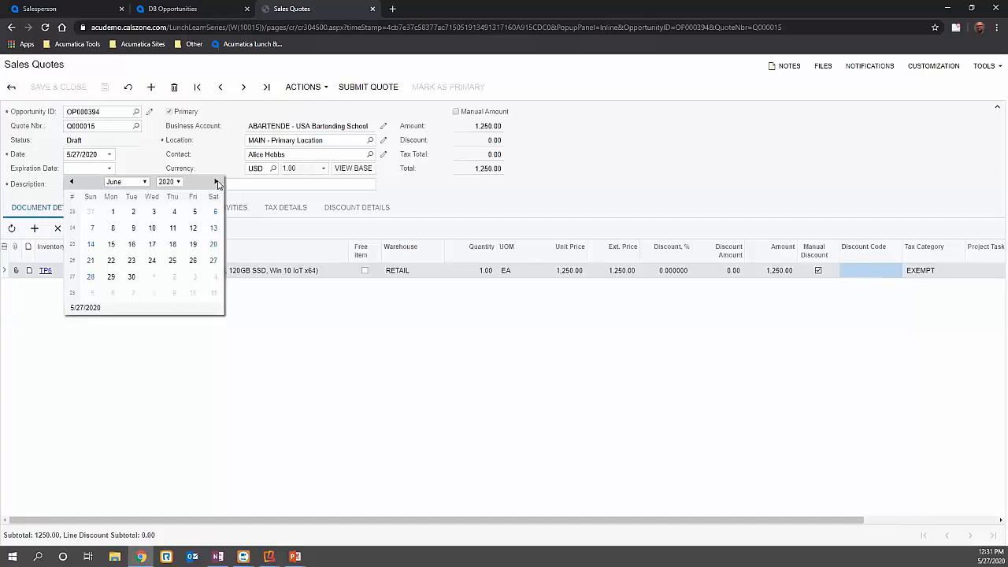
{"action": "left_click", "coordinate": [131, 277]}
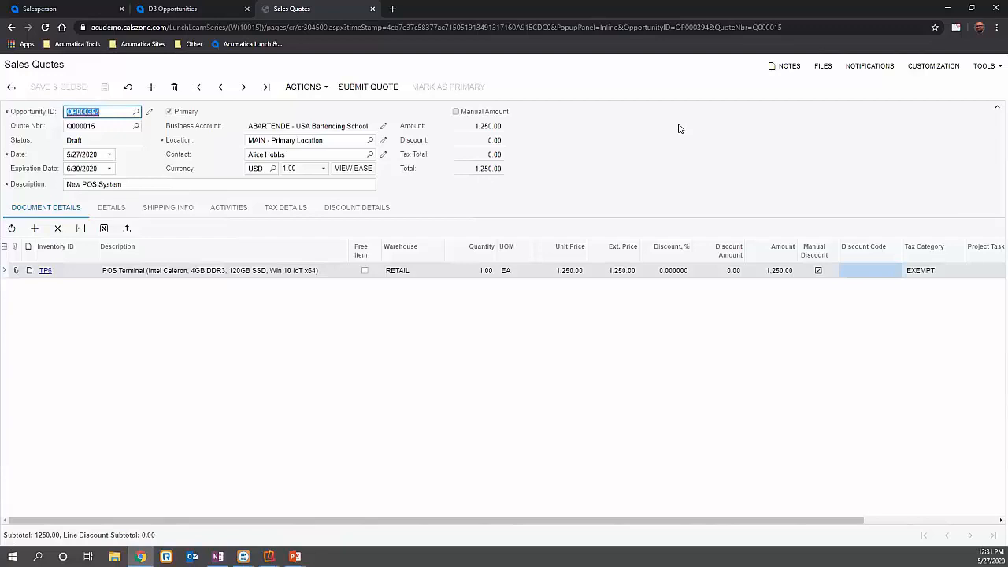
- Submit the quote and open its printable report to look over the page
{"action": "left_click", "coordinate": [315, 92]}
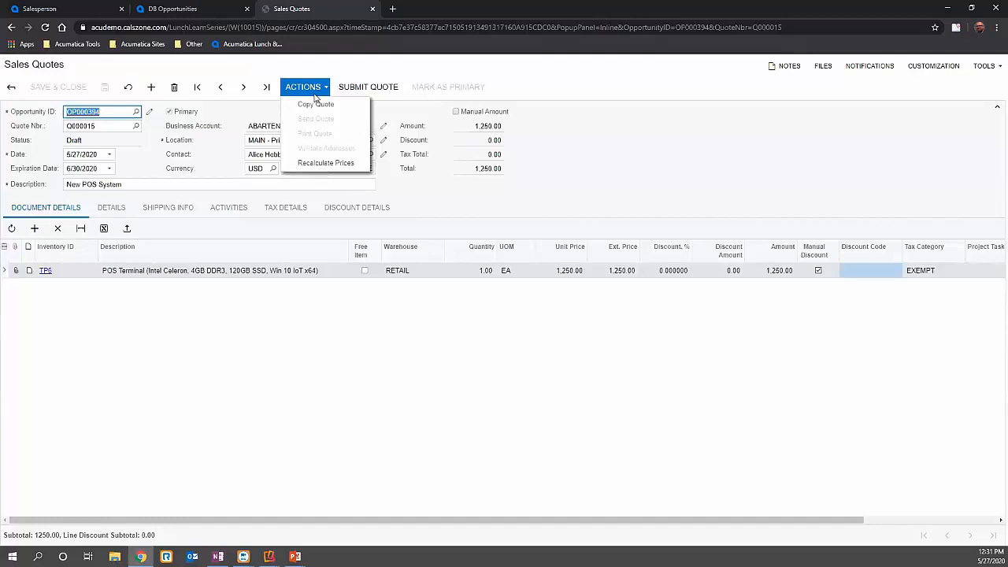
{"action": "left_click", "coordinate": [396, 93]}
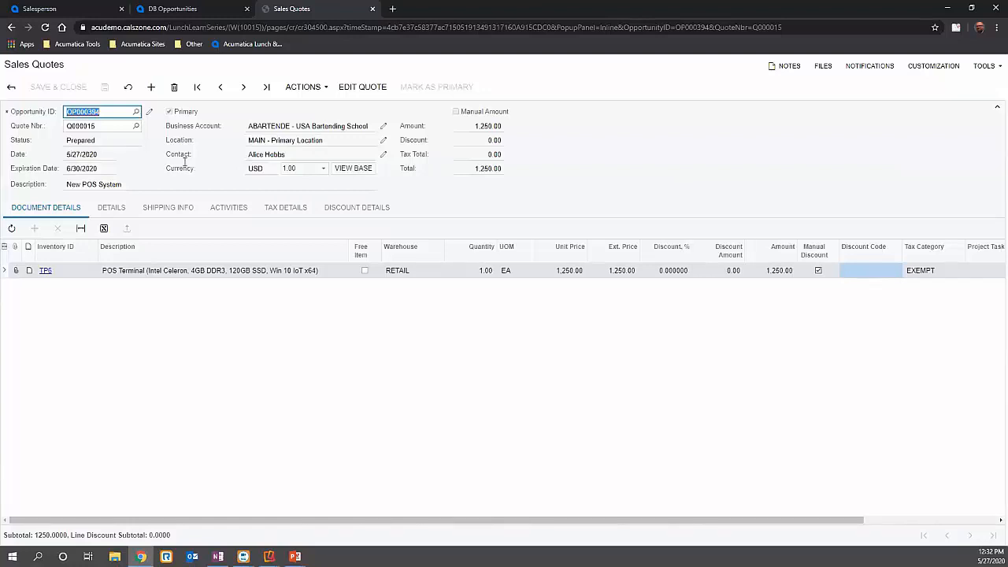
{"action": "left_click", "coordinate": [304, 88]}
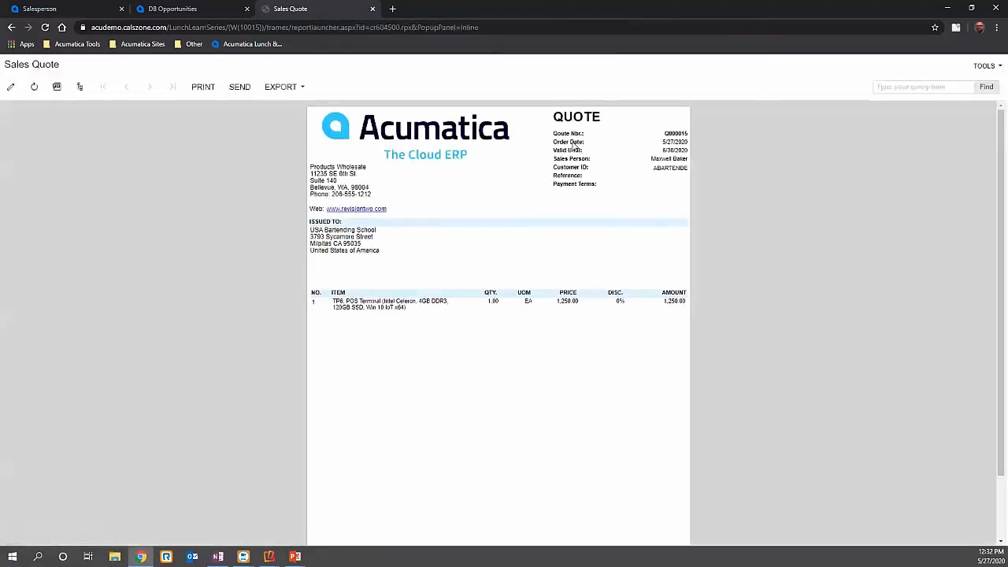
{"action": "scroll", "coordinate": [584, 222], "scroll_direction": "down", "scroll_amount": 2}
{"action": "scroll", "coordinate": [584, 222], "scroll_direction": "up", "scroll_amount": 2}
- Open an email draft from the quote report, try to inspect its attached file, and close the draft unsent
{"action": "left_click", "coordinate": [242, 88]}
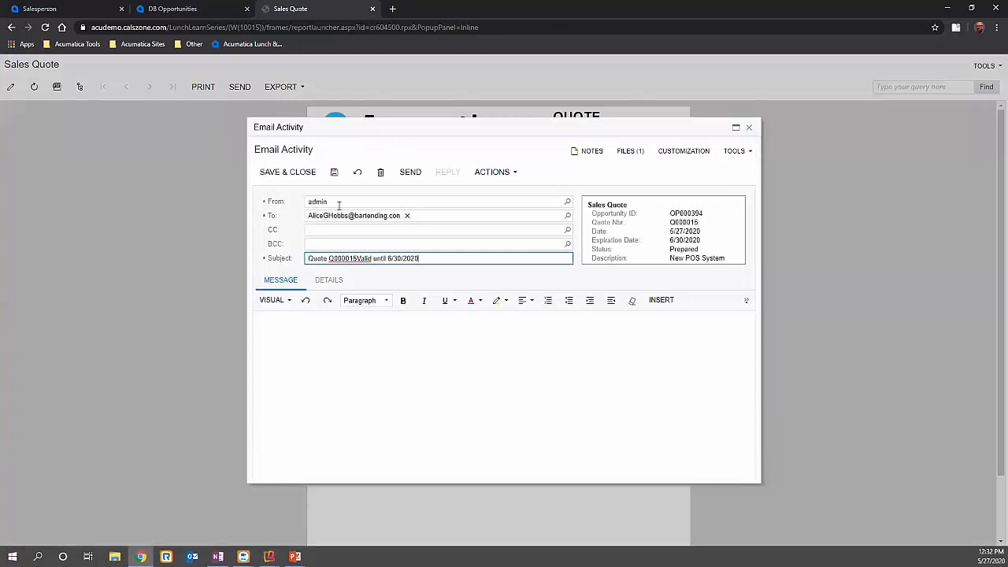
{"action": "left_click", "coordinate": [345, 346]}
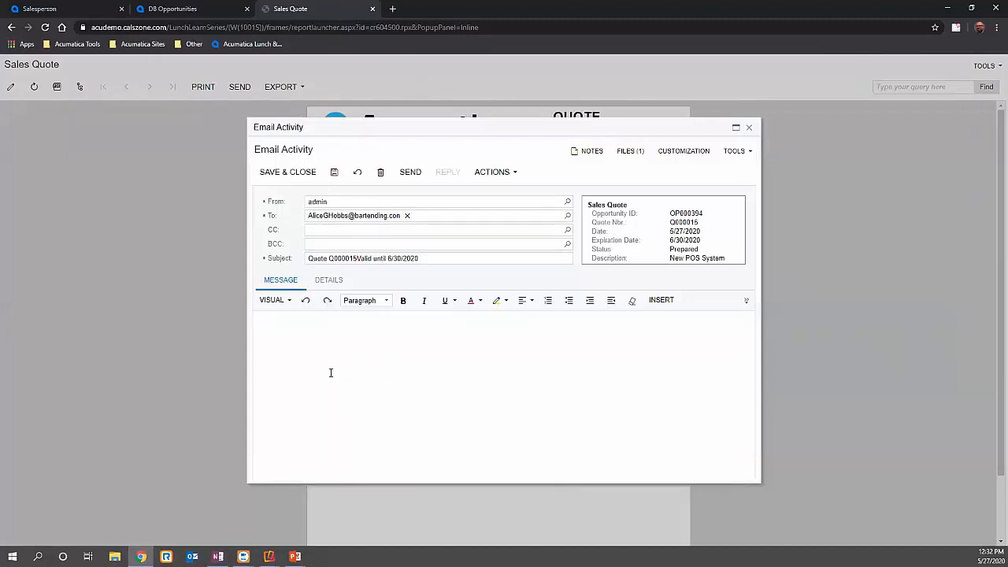
{"action": "left_click", "coordinate": [629, 156]}
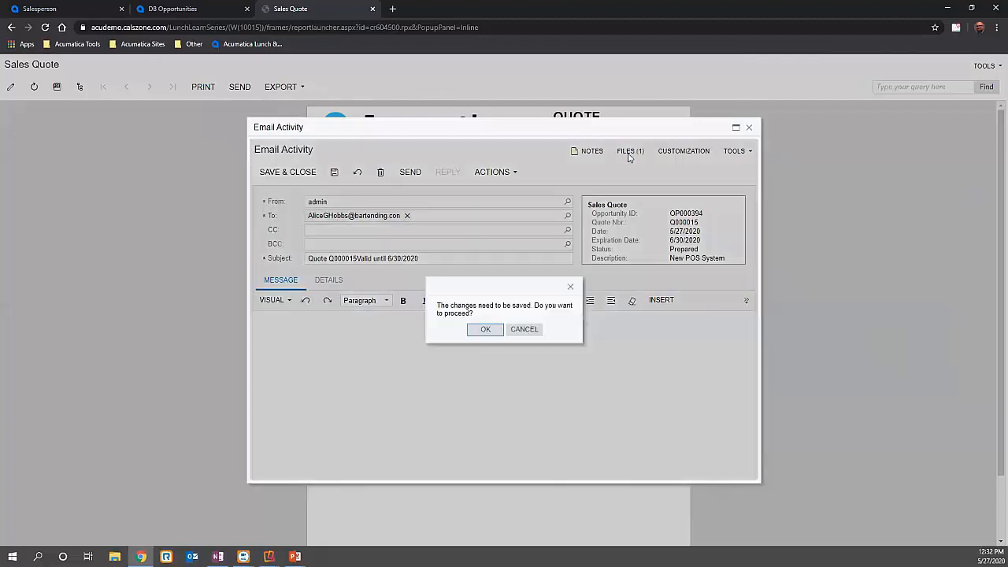
{"action": "left_click", "coordinate": [525, 330]}
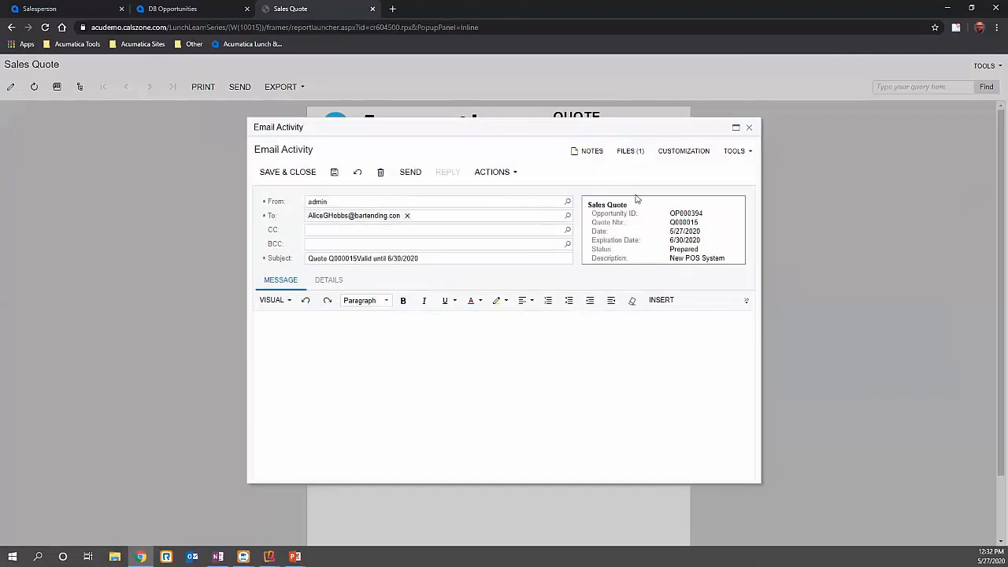
{"action": "left_click", "coordinate": [750, 129]}
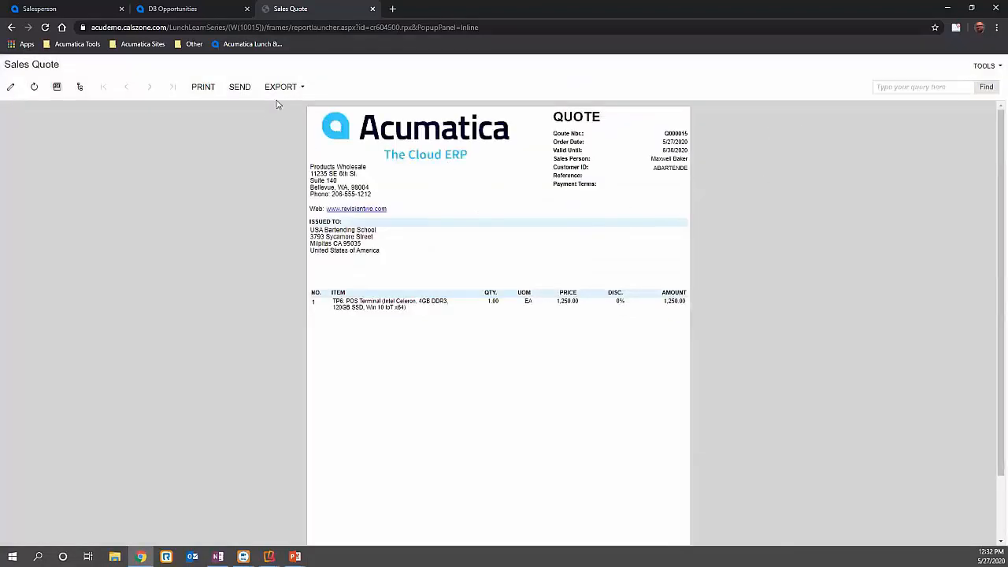
- Return from the report to the sales quote and email it to the contact with the Send Quote action
{"action": "left_click", "coordinate": [252, 44]}
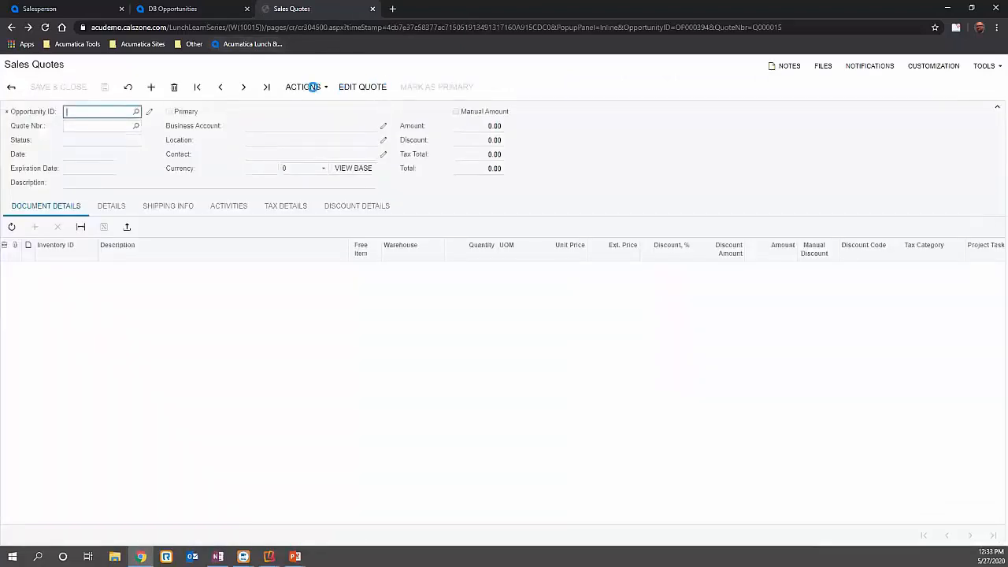
{"action": "left_click", "coordinate": [313, 86]}
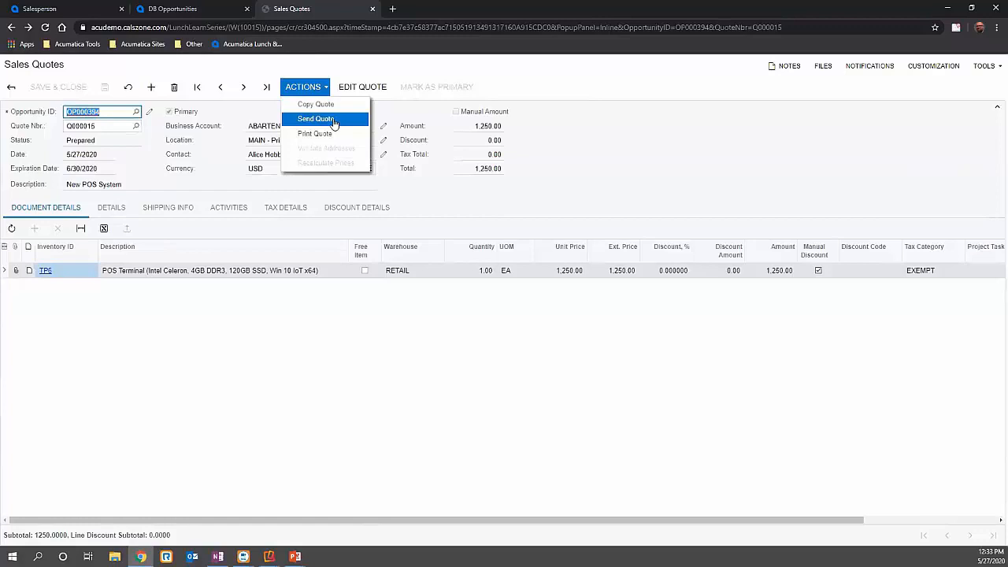
{"action": "left_click", "coordinate": [332, 119]}
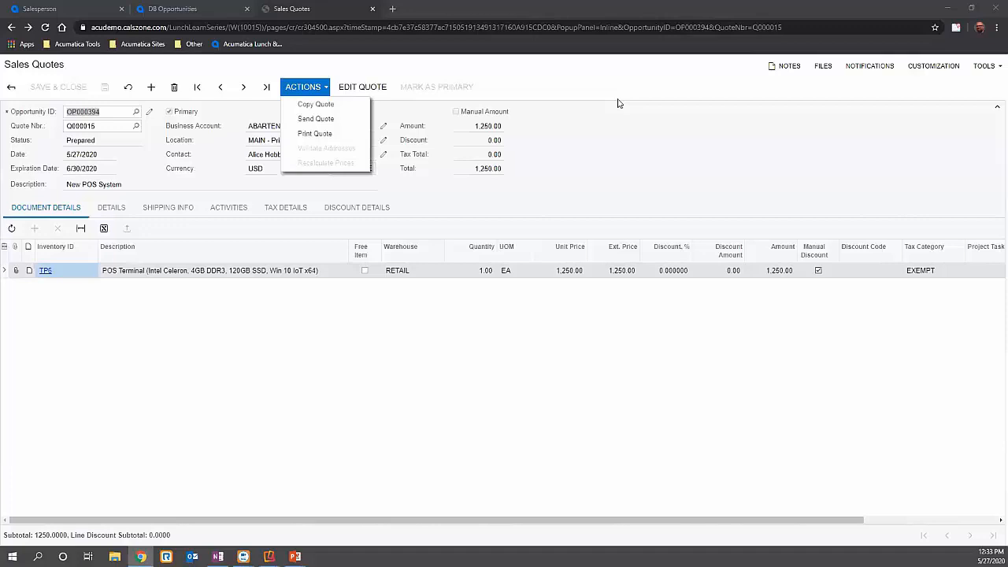
{"action": "left_click", "coordinate": [335, 120]}
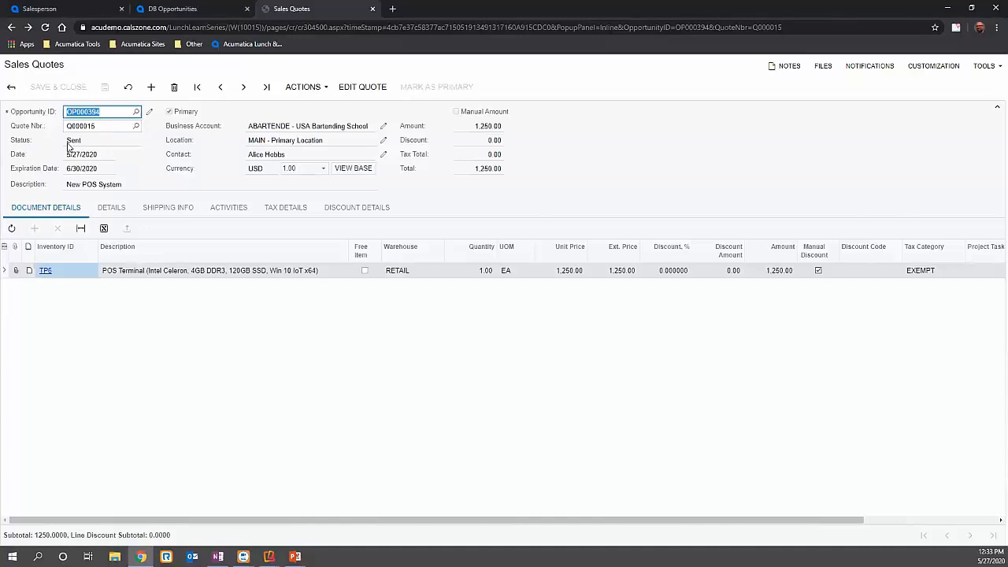
- Open the sent quote email from the quote's activities, check its attached file, and close the email
{"action": "left_click", "coordinate": [233, 209]}
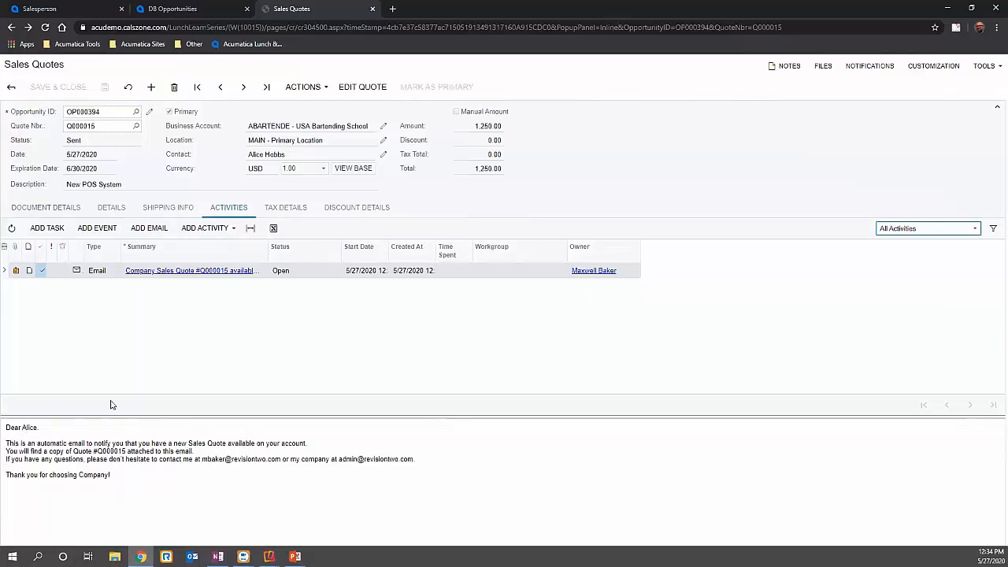
{"action": "left_click", "coordinate": [160, 270]}
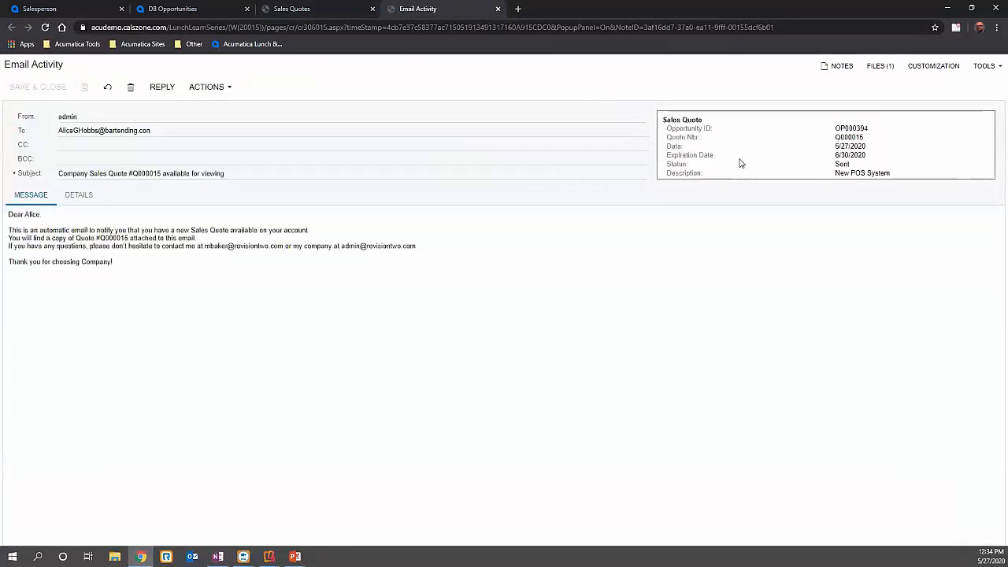
{"action": "left_click", "coordinate": [880, 65]}
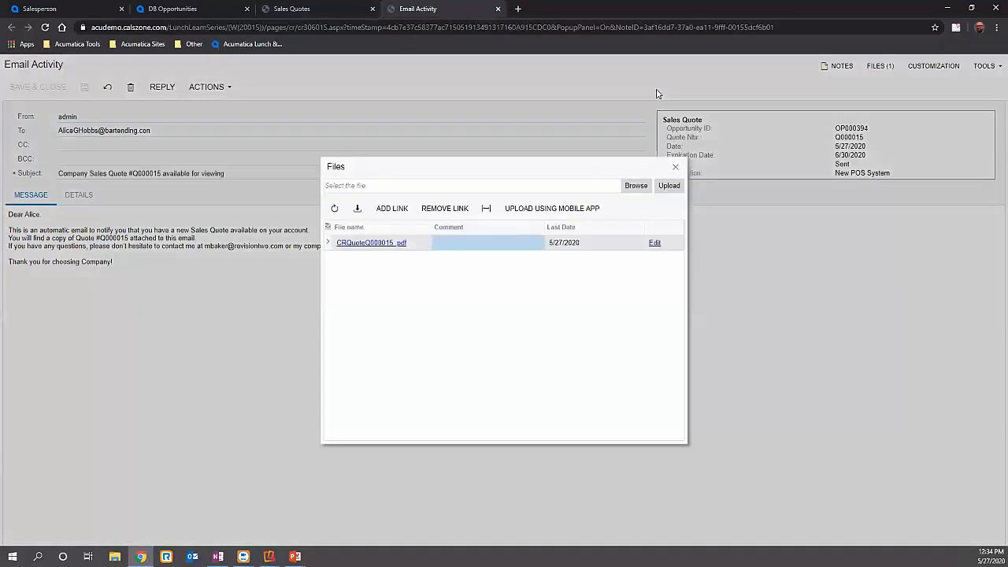
{"action": "left_click", "coordinate": [676, 169]}
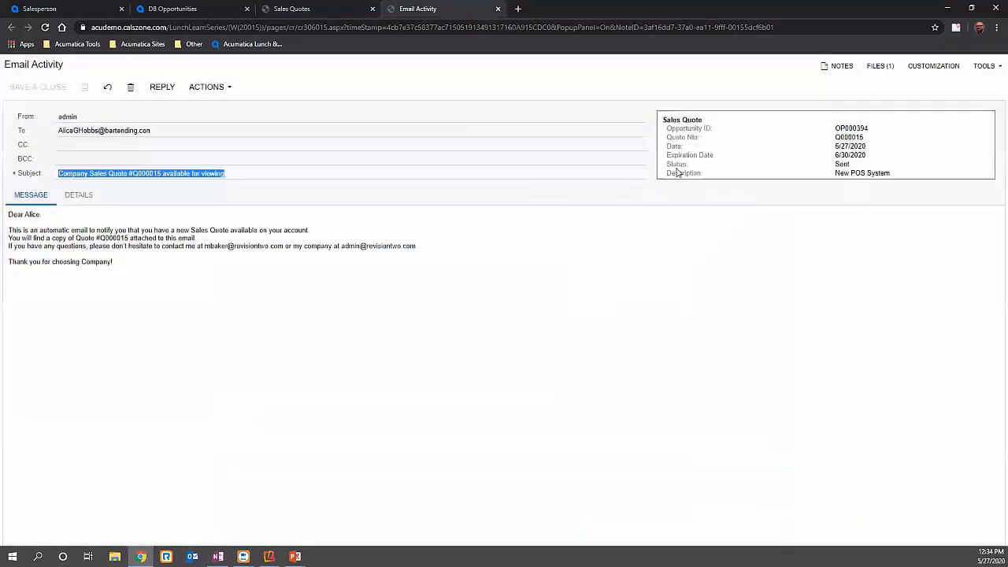
{"action": "left_click", "coordinate": [498, 9]}
- Return to the opportunity and check its activities, the warning on its ID and its document details
{"action": "left_click", "coordinate": [11, 87]}
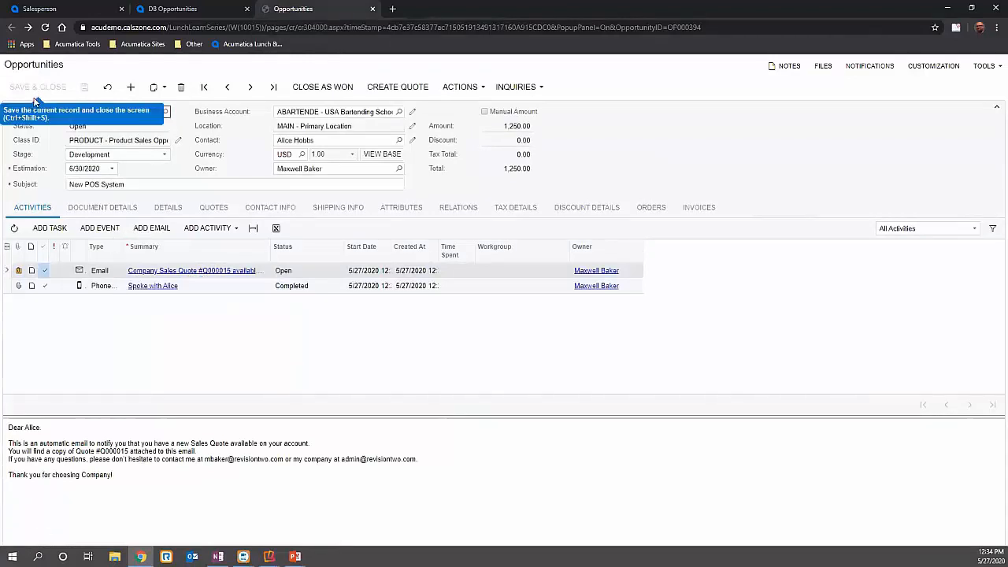
{"action": "mouse_move", "coordinate": [8, 115]}
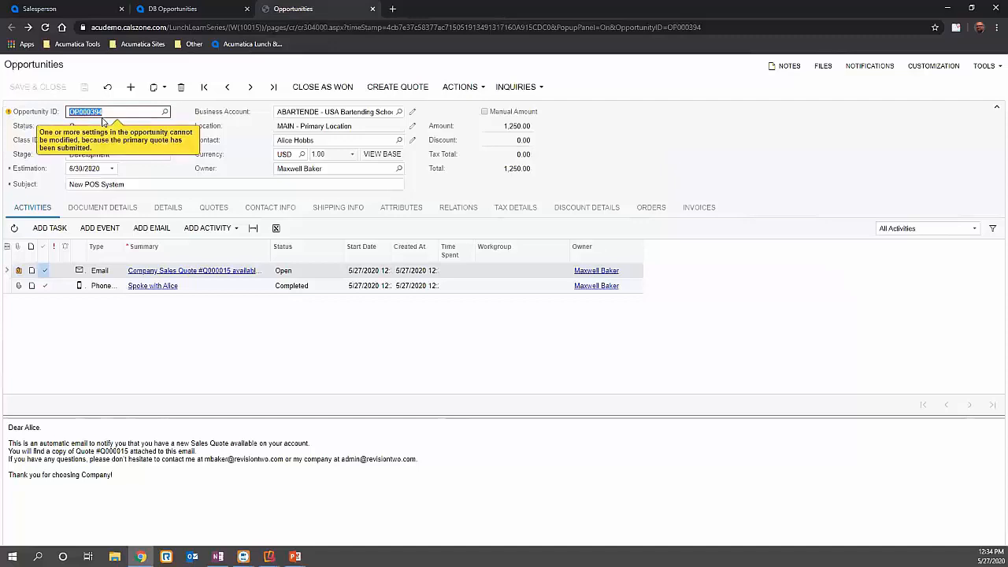
{"action": "left_click", "coordinate": [102, 207]}
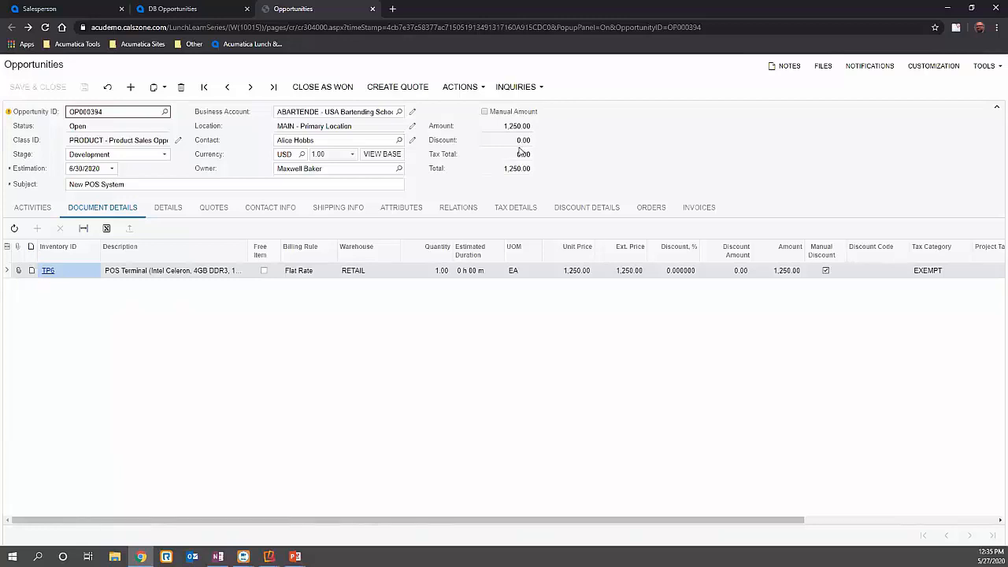
- Copy the opportunity's primary quote with the description "Two New POS System with 10% Discount", recalculating prices and discounts
{"action": "left_click", "coordinate": [224, 211]}
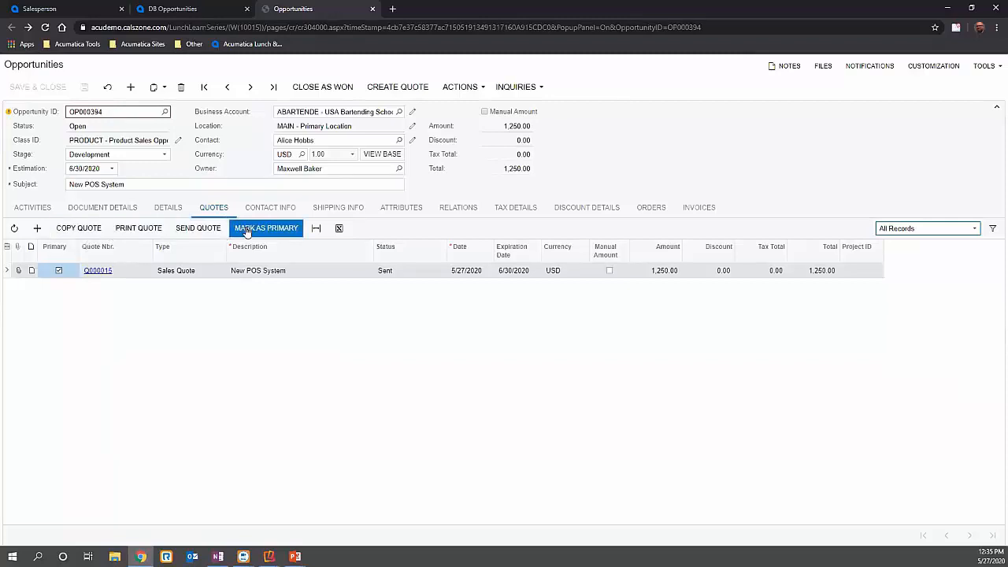
{"action": "left_click", "coordinate": [79, 228]}
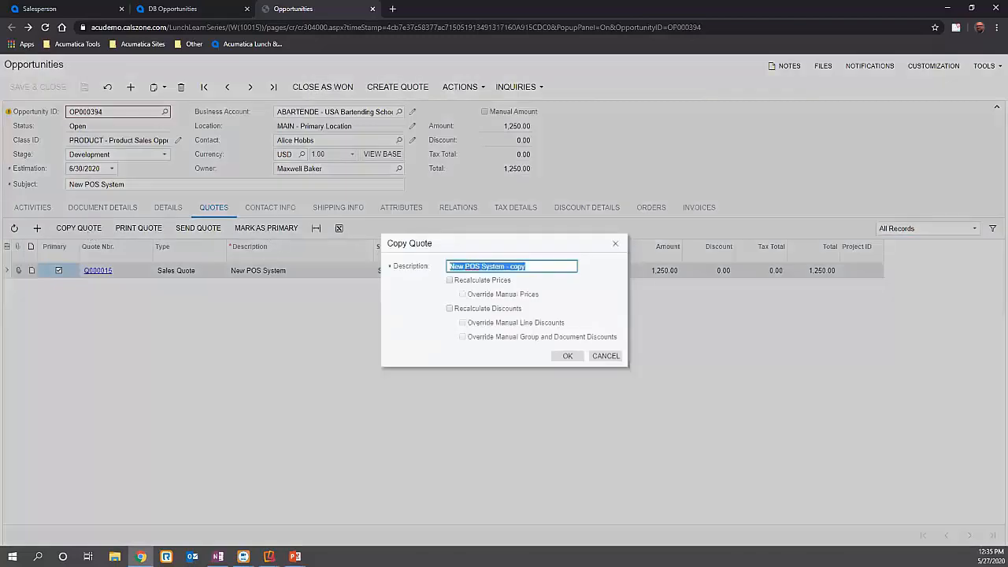
{"action": "key", "text": "alt+Tab"}
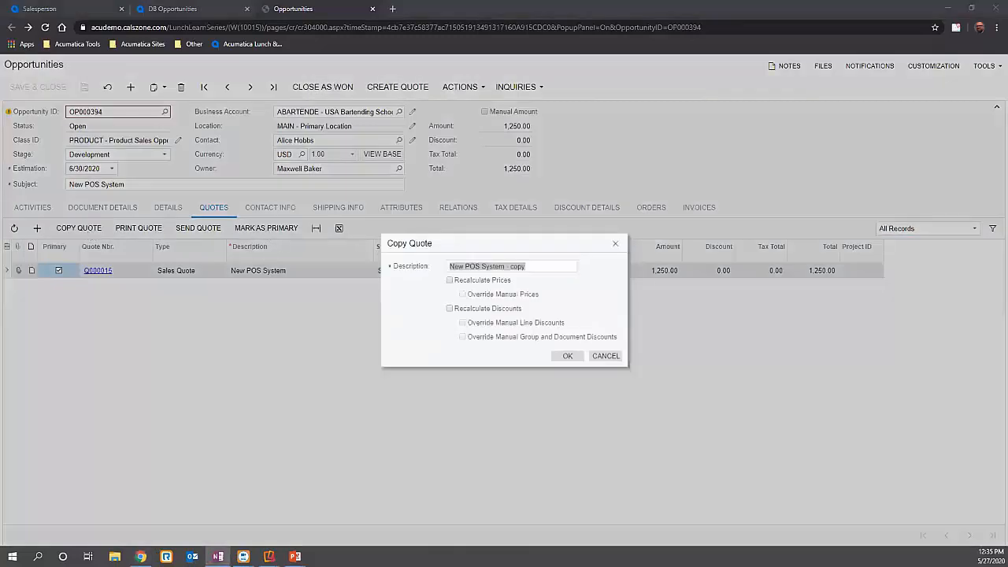
{"action": "left_click", "coordinate": [525, 266]}
{"action": "key", "text": "ctrl+a"}
{"action": "key", "text": "ctrl+v"}
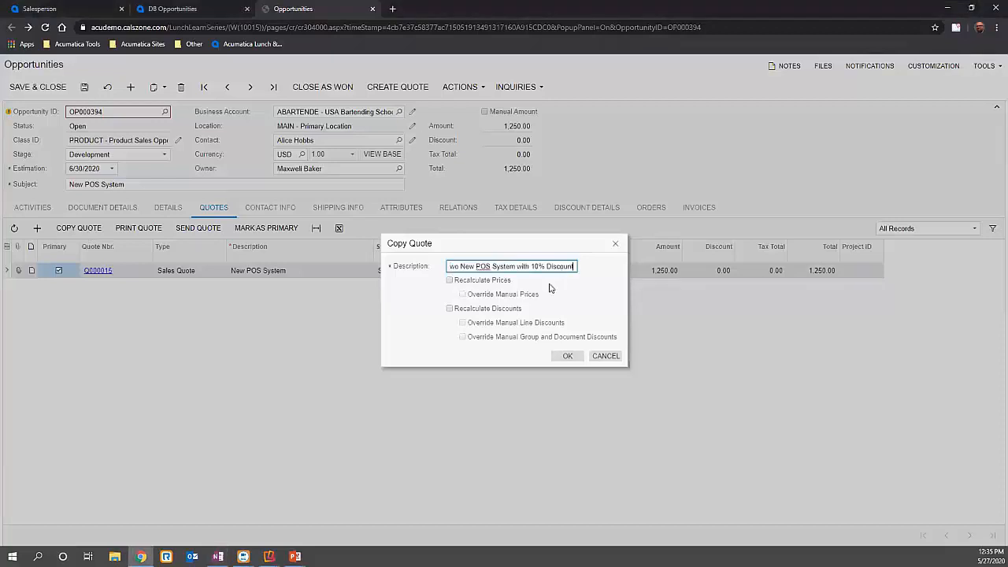
{"action": "left_click", "coordinate": [450, 282]}
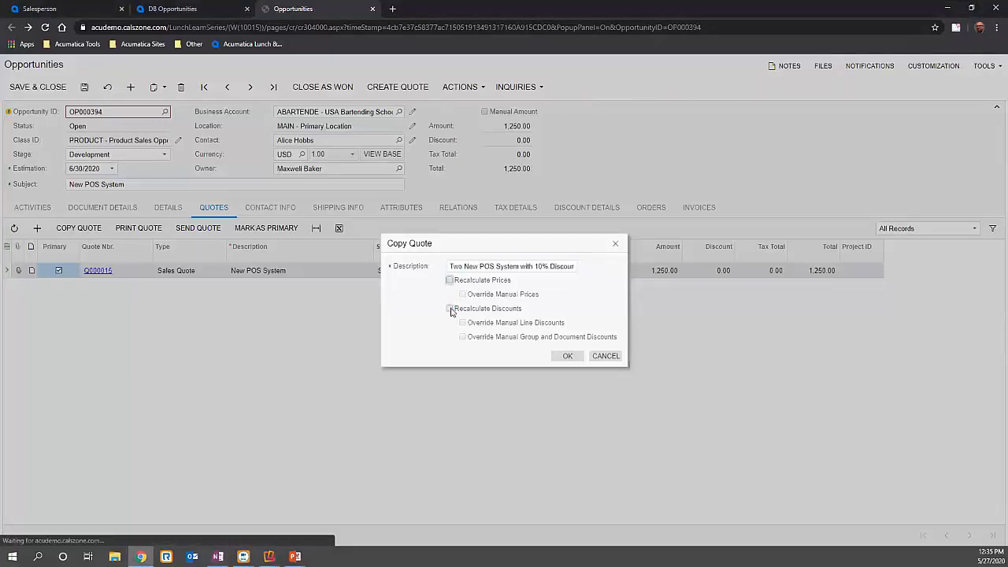
{"action": "left_click", "coordinate": [449, 281]}
{"action": "left_click", "coordinate": [449, 308]}
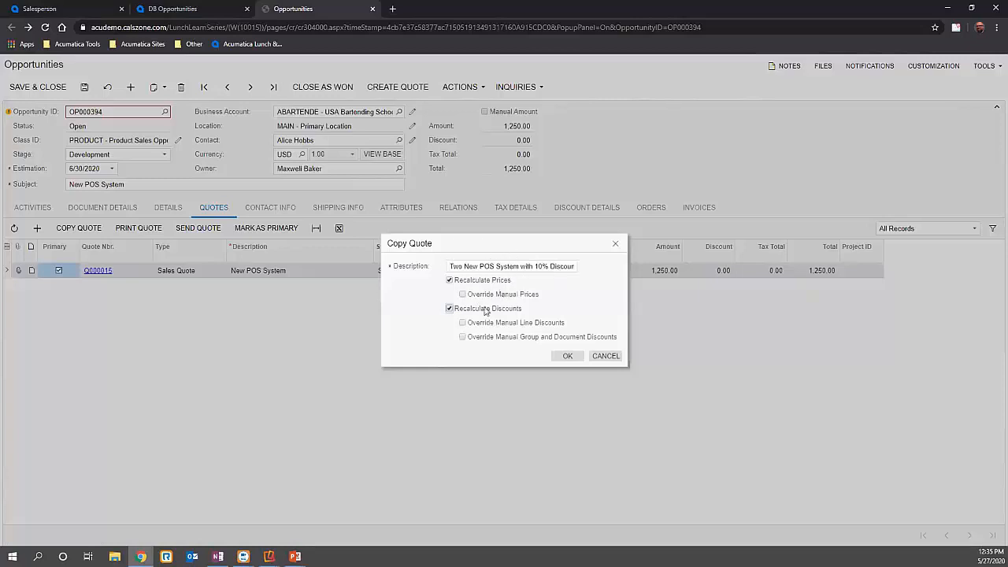
{"action": "left_click", "coordinate": [565, 359]}
{"action": "left_click", "coordinate": [565, 358]}
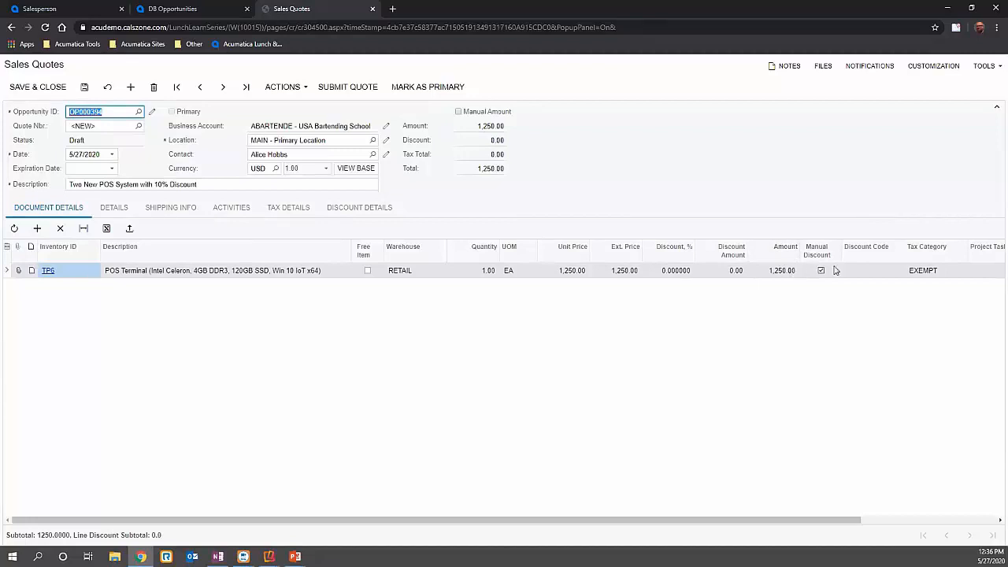
- Turn off Manual Discount on the quote's TP6 line, set its quantity to 2, and save the quote
{"action": "left_click", "coordinate": [822, 270]}
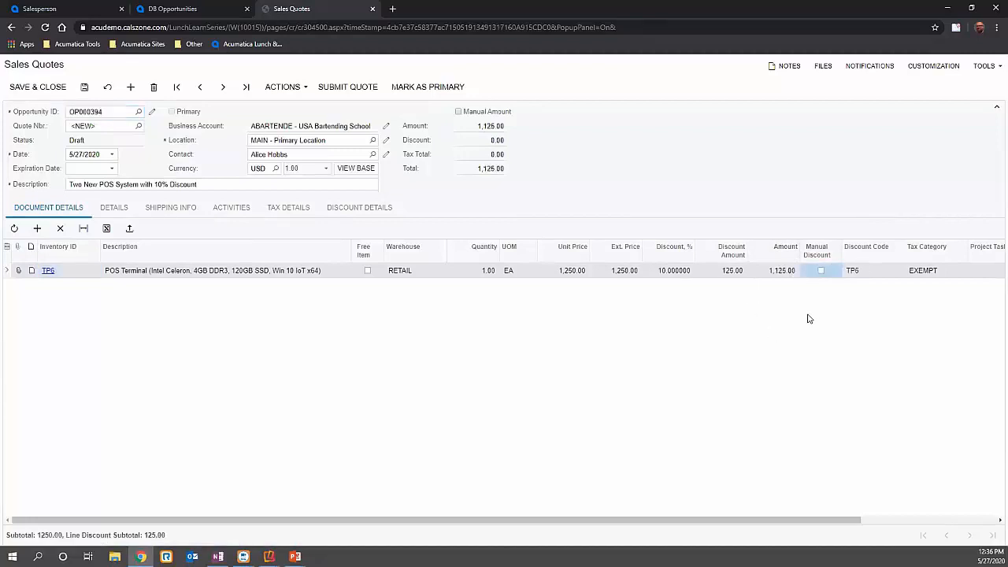
{"action": "left_click", "coordinate": [485, 275]}
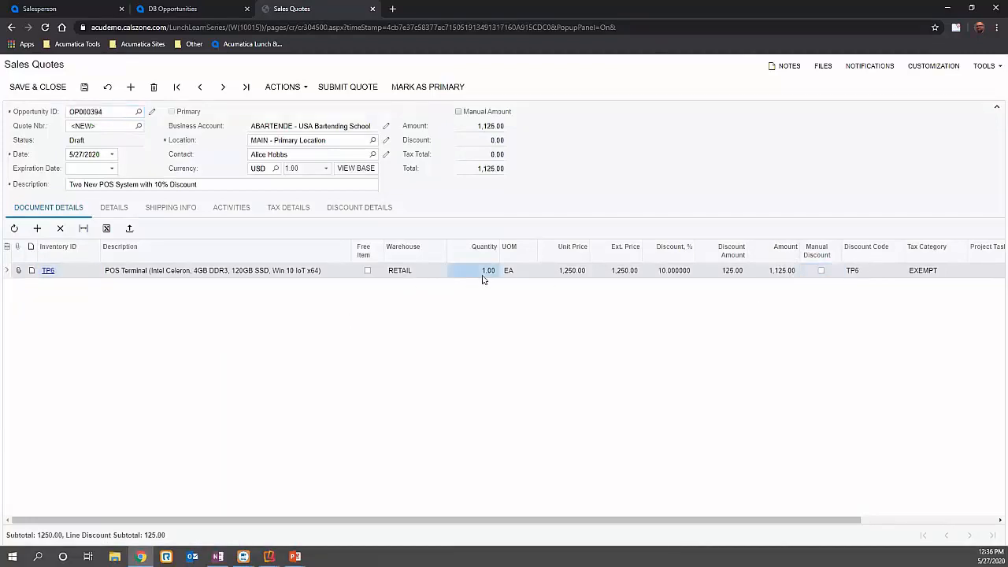
{"action": "type", "text": "2"}
{"action": "left_click", "coordinate": [511, 271]}
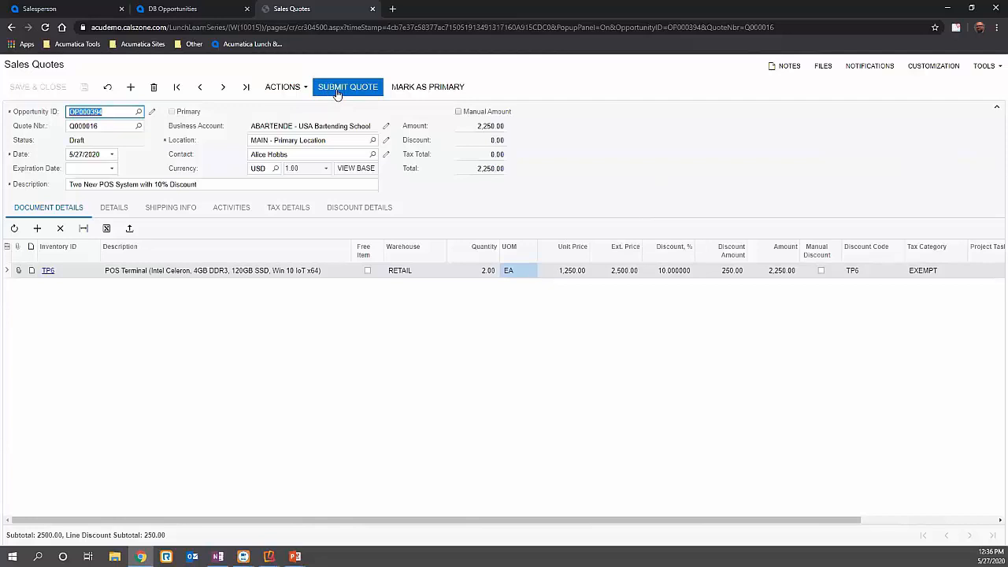
- Mark the discounted quote as the opportunity's primary quote, submit it, and send it to the contact
{"action": "left_click", "coordinate": [410, 88]}
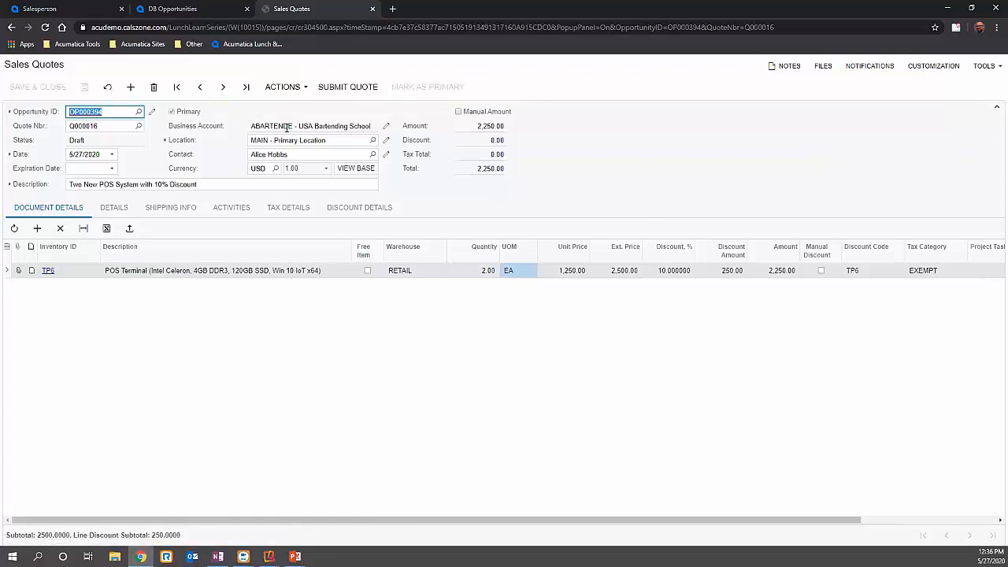
{"action": "left_click", "coordinate": [356, 93]}
{"action": "left_click", "coordinate": [296, 91]}
{"action": "left_click", "coordinate": [308, 120]}
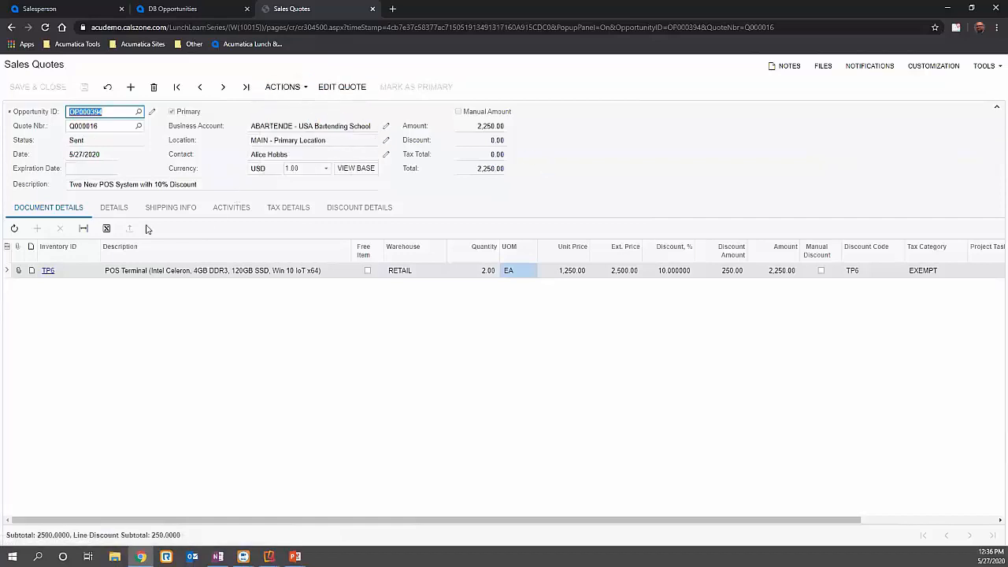
- Check the sent email in the quote's activities and return to the opportunity to compare its two quotes
{"action": "left_click", "coordinate": [227, 208]}
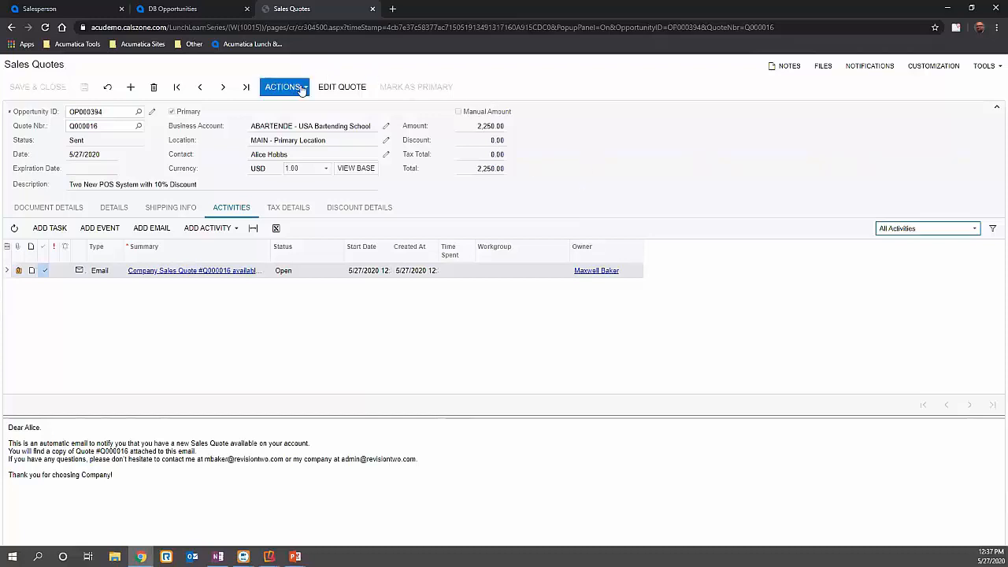
{"action": "left_click", "coordinate": [151, 113]}
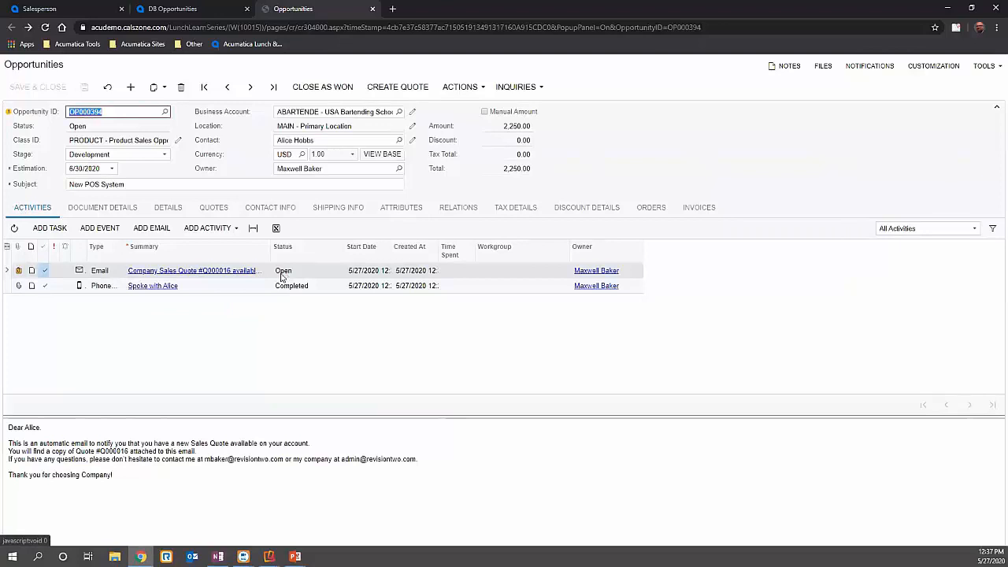
{"action": "left_click", "coordinate": [202, 208]}
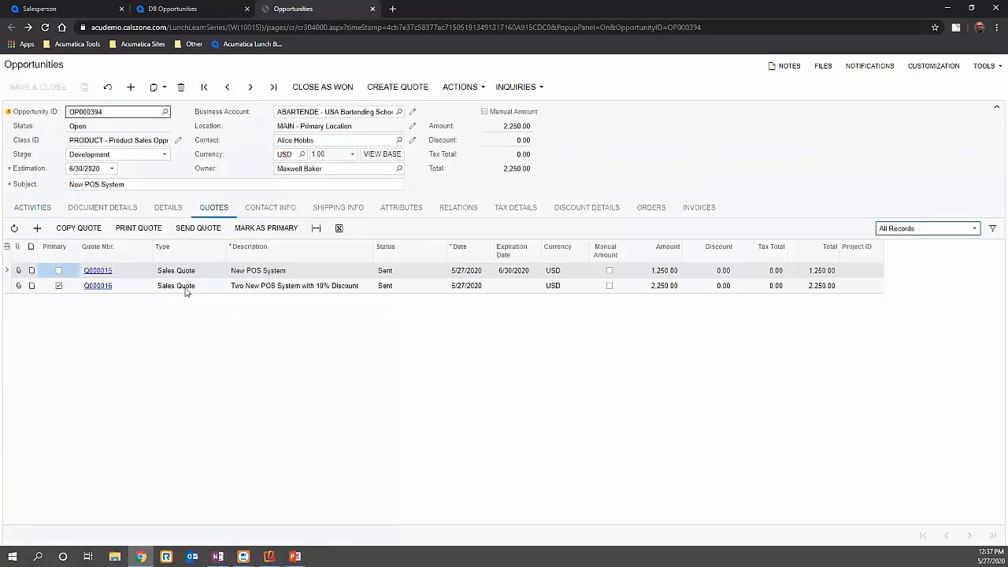
{"action": "left_click", "coordinate": [237, 288]}
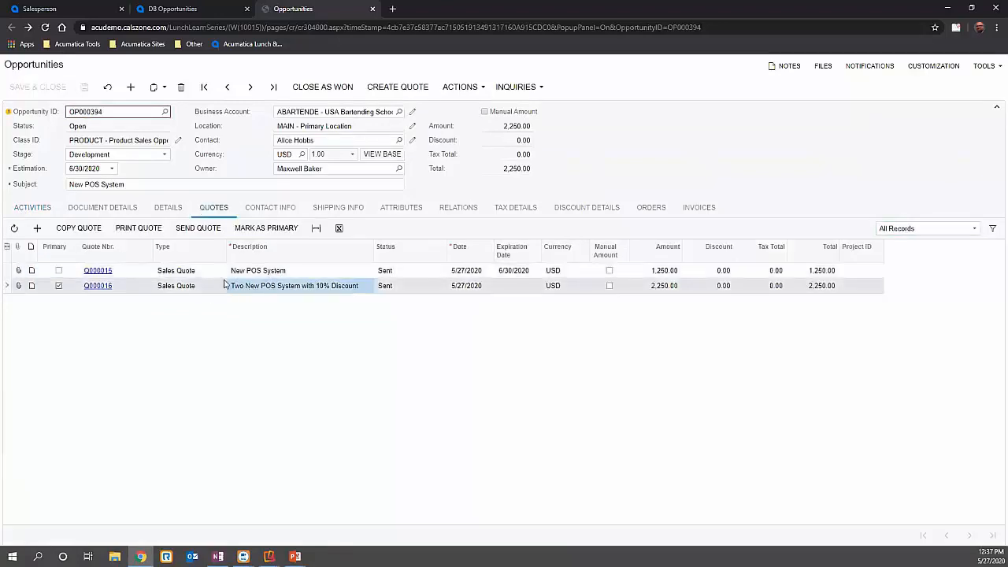
{"action": "left_click", "coordinate": [222, 272]}
{"action": "left_click", "coordinate": [221, 286]}
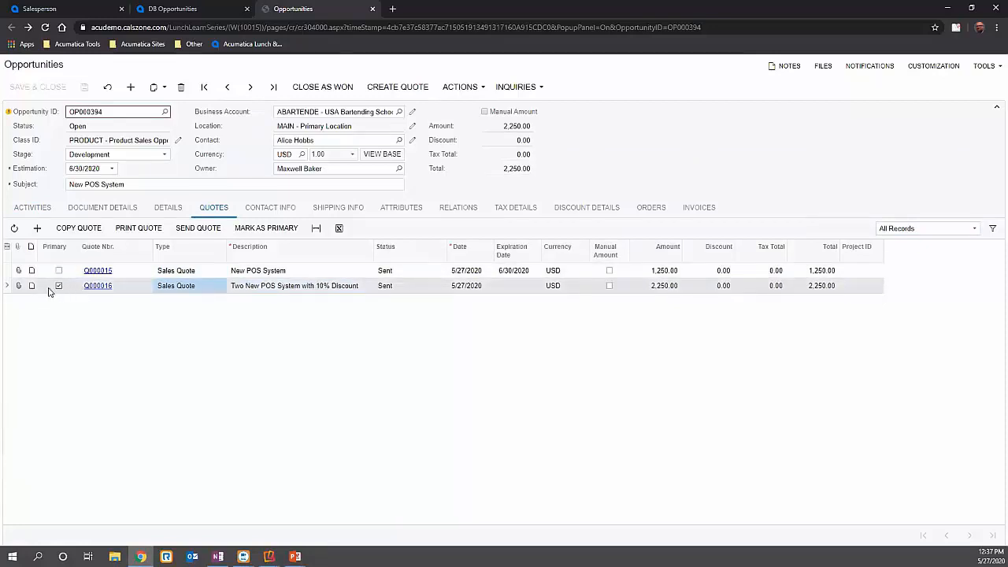
- Move the opportunity to the Negotiation stage and close it as won with reason Price and stage Won
{"action": "left_click", "coordinate": [154, 156]}
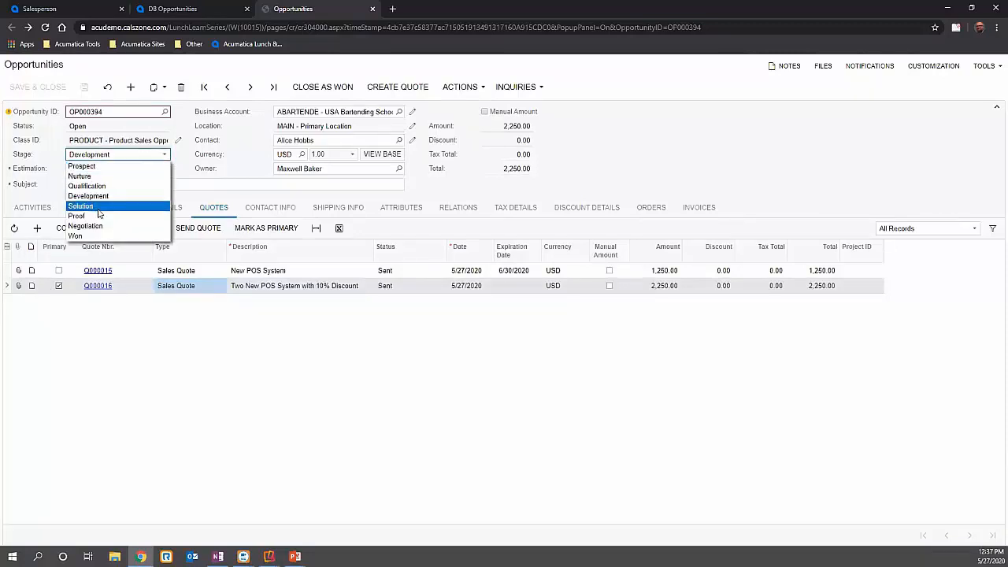
{"action": "left_click", "coordinate": [118, 225]}
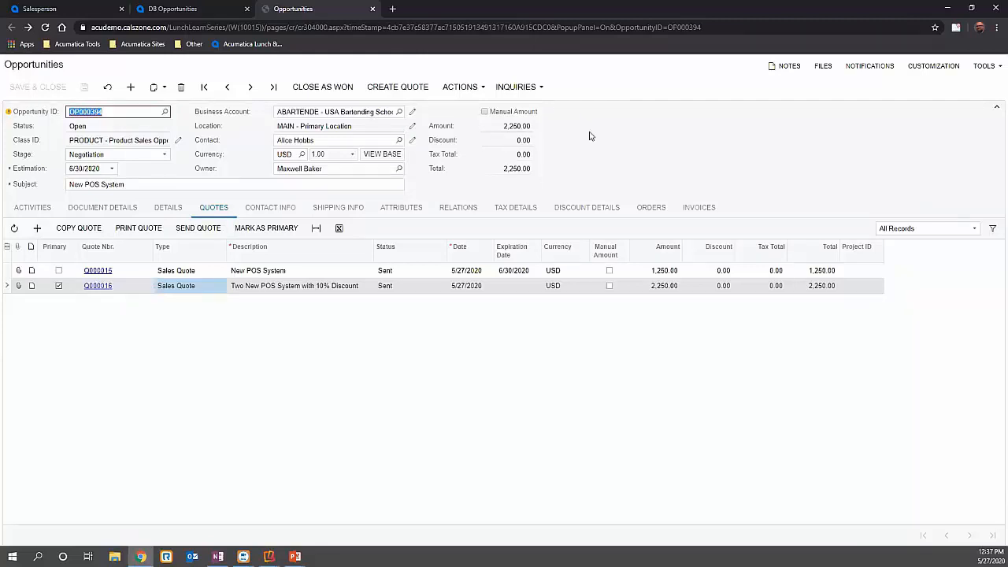
{"action": "left_click", "coordinate": [319, 93]}
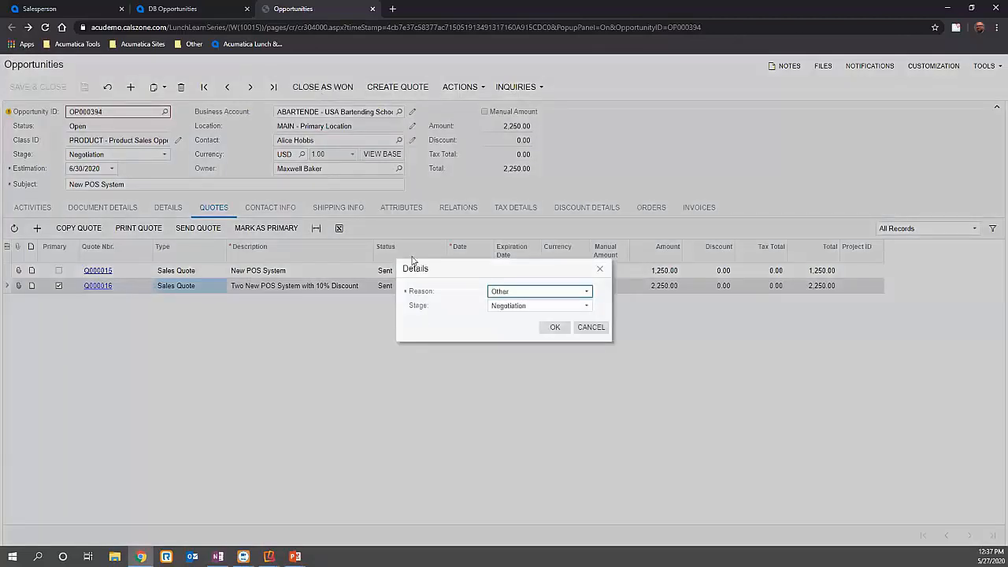
{"action": "left_click", "coordinate": [509, 293]}
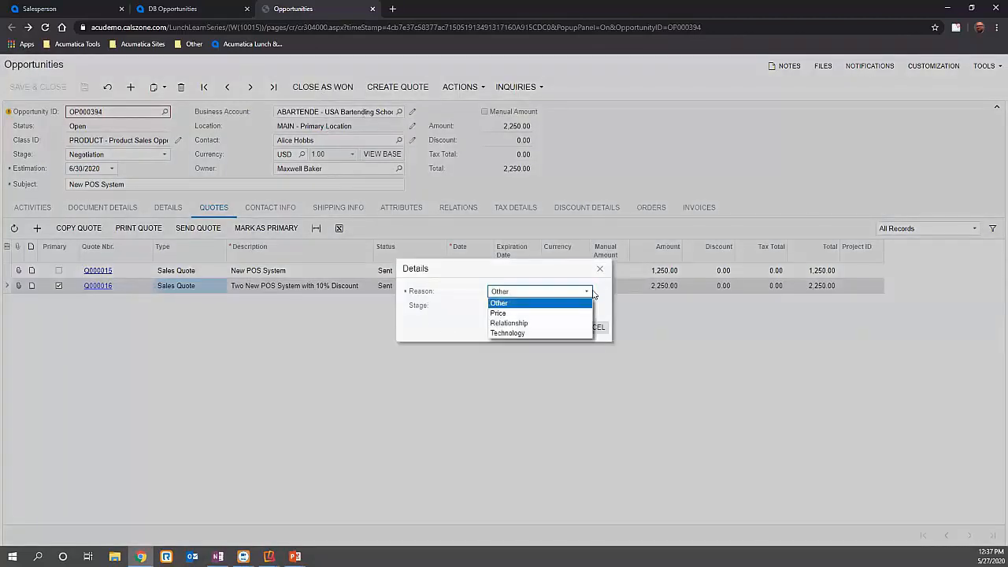
{"action": "left_click", "coordinate": [508, 314]}
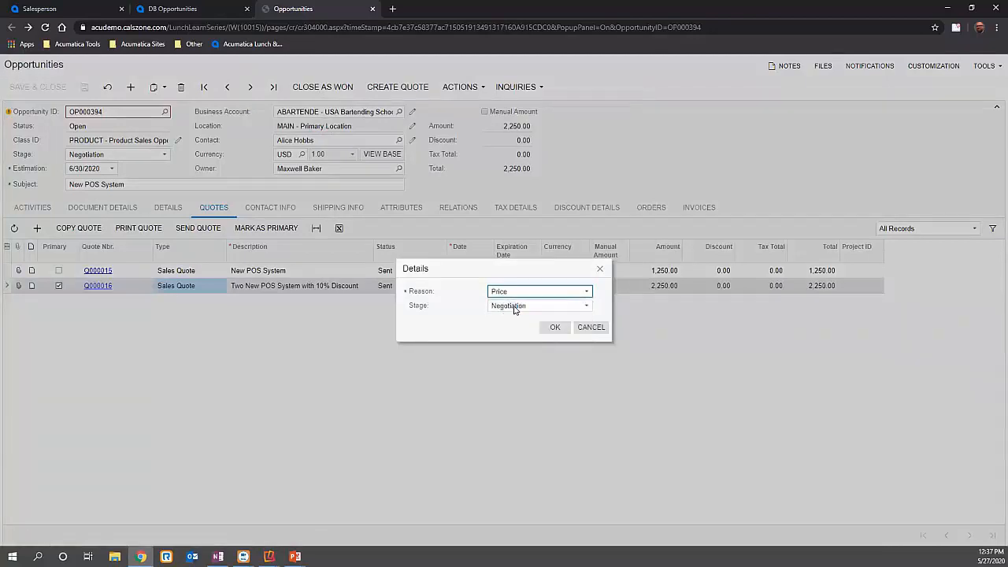
{"action": "left_click", "coordinate": [514, 309]}
{"action": "left_click", "coordinate": [514, 386]}
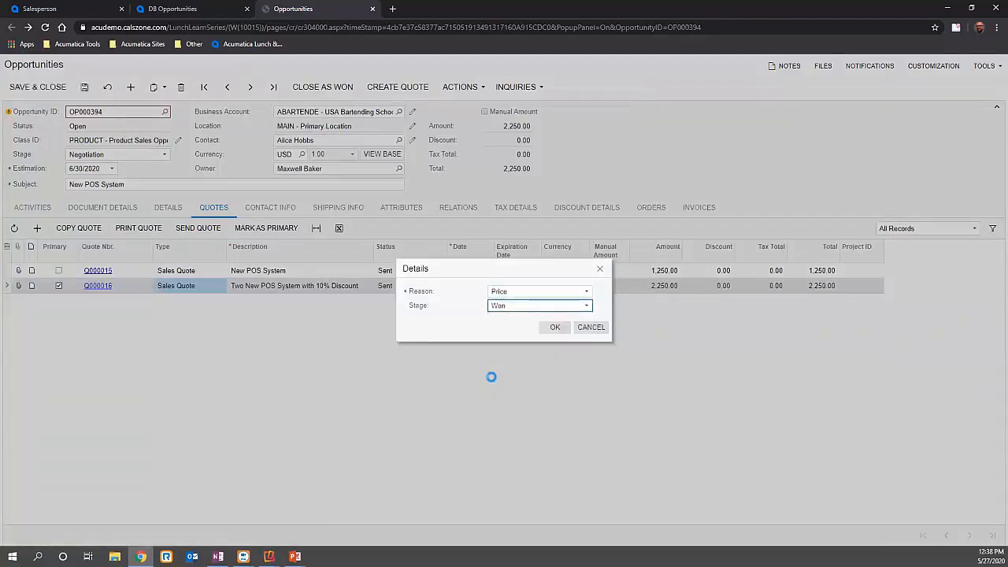
{"action": "left_click", "coordinate": [541, 326]}
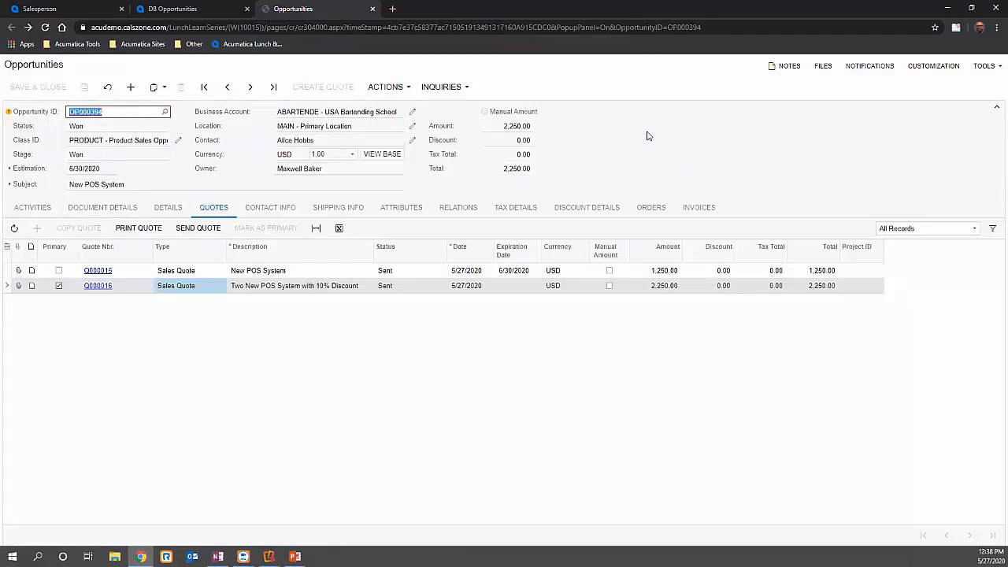
- Create a sales order of type Sales Order from the won opportunity, leaving price and discount recalculation off
{"action": "left_click", "coordinate": [394, 80]}
{"action": "left_click", "coordinate": [389, 82]}
{"action": "left_click", "coordinate": [404, 178]}
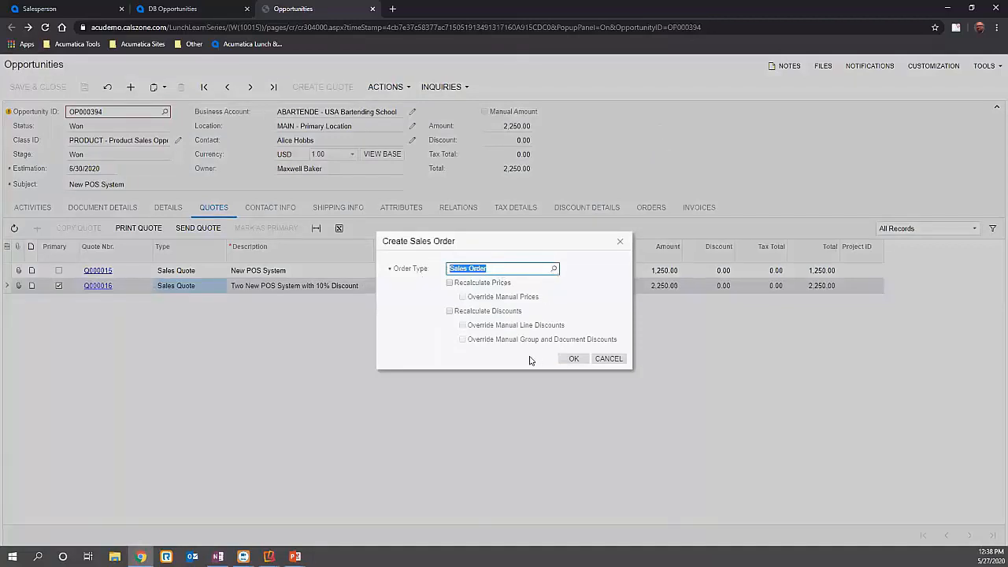
{"action": "left_click", "coordinate": [574, 360]}
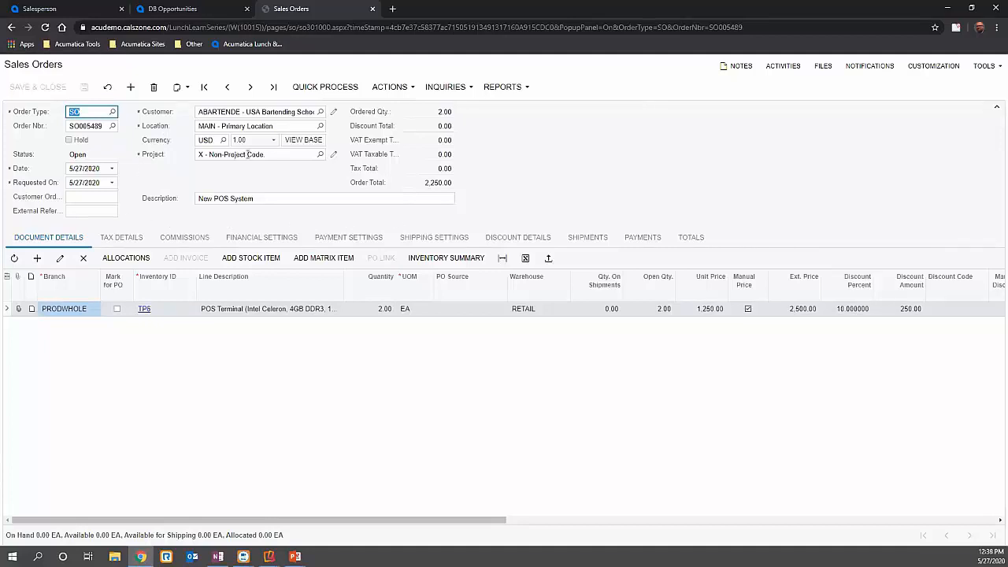
- Review the sales order's financial, commission, payment and shipping settings, its shipments, payments and totals, and return to its document details
{"action": "left_click", "coordinate": [244, 238]}
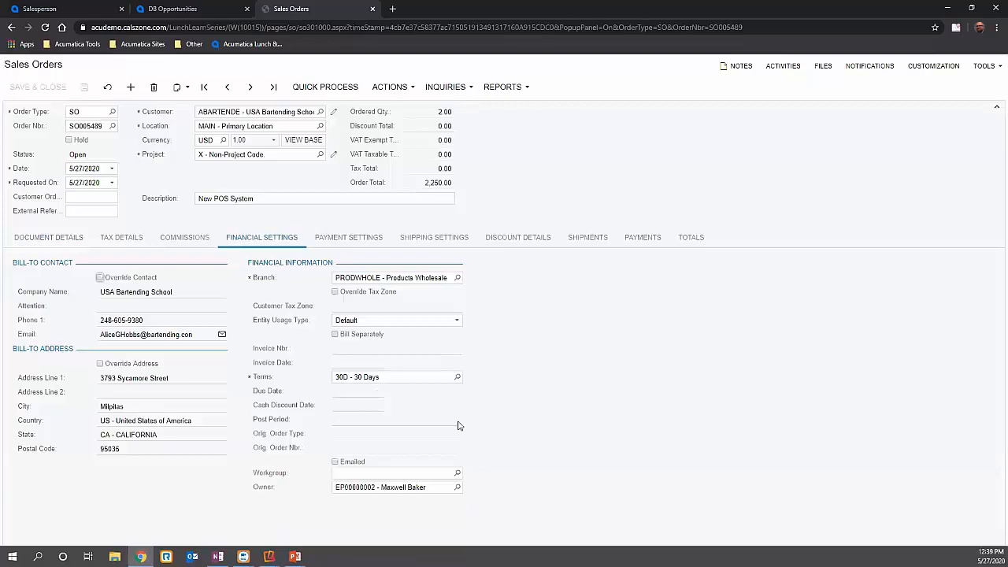
{"action": "left_click", "coordinate": [203, 239]}
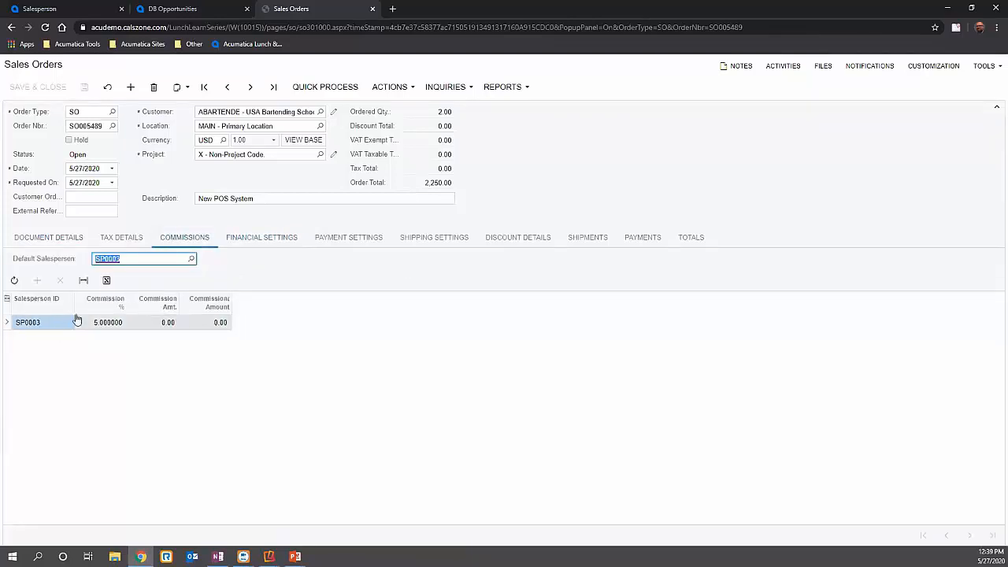
{"action": "left_click", "coordinate": [45, 325]}
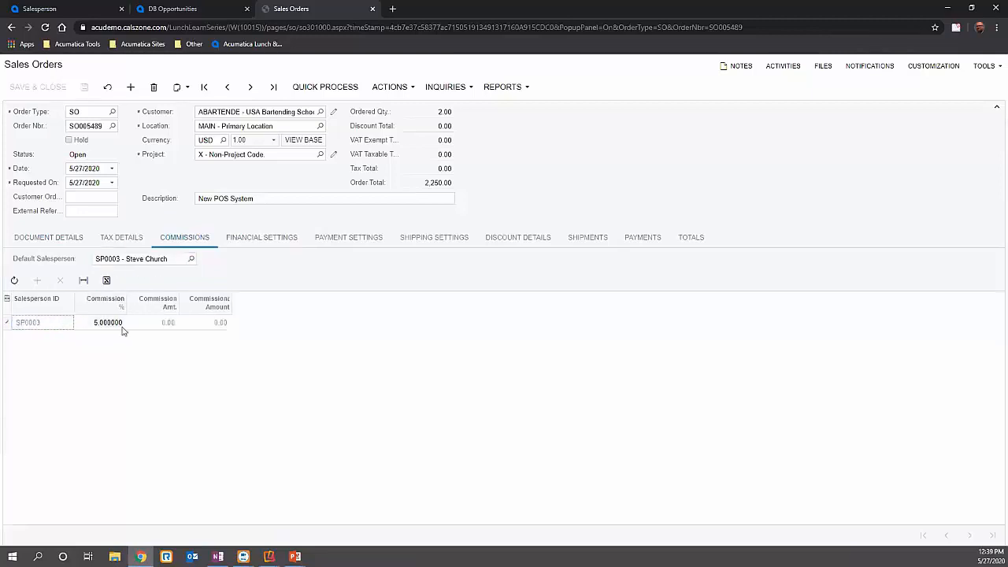
{"action": "left_click", "coordinate": [277, 239]}
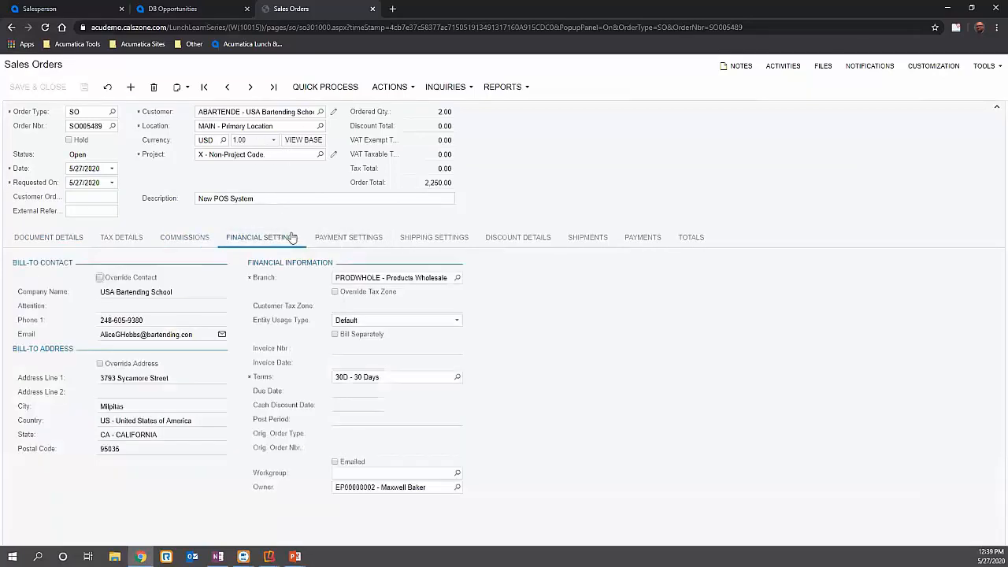
{"action": "left_click", "coordinate": [353, 239]}
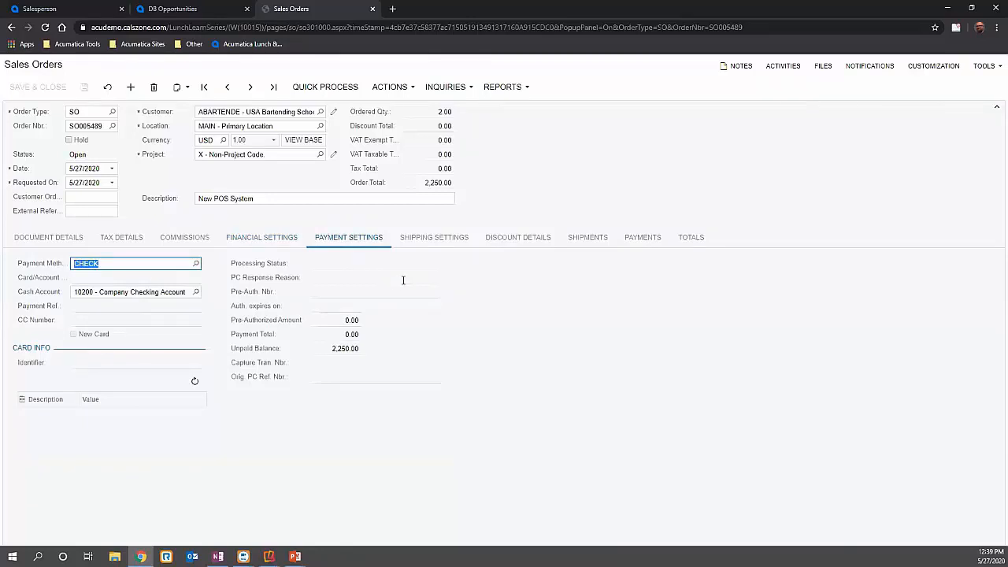
{"action": "left_click", "coordinate": [434, 238]}
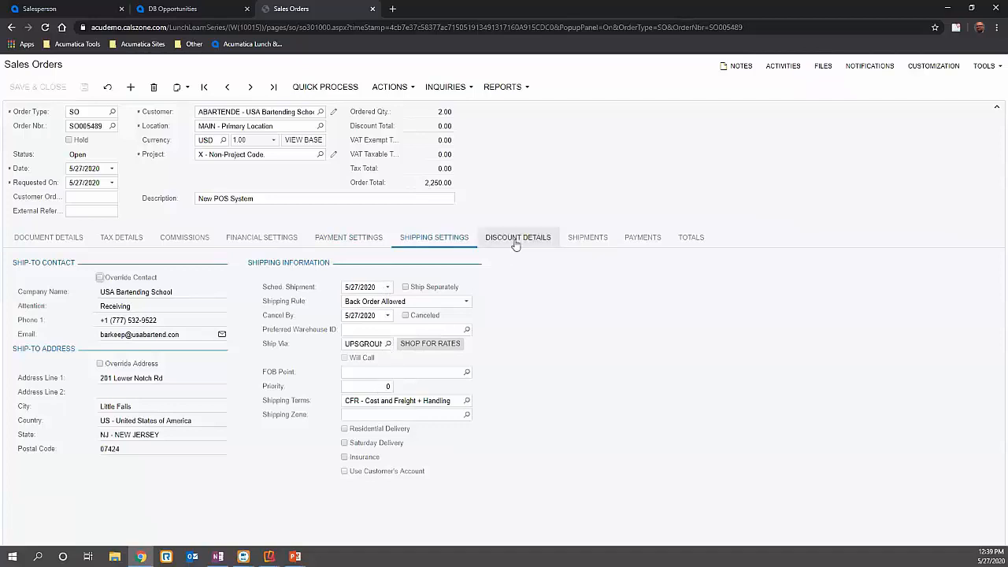
{"action": "left_click", "coordinate": [585, 241]}
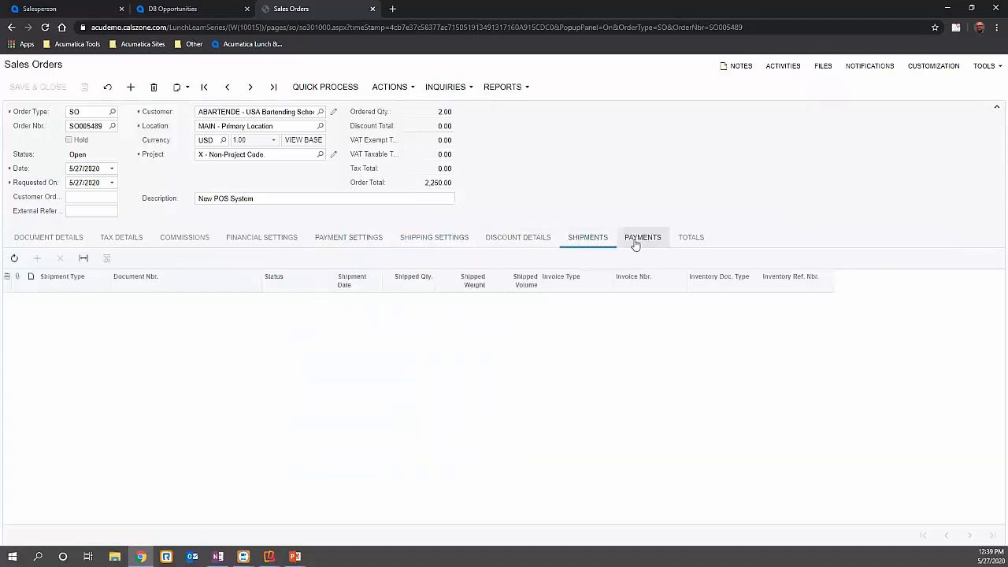
{"action": "left_click", "coordinate": [638, 241]}
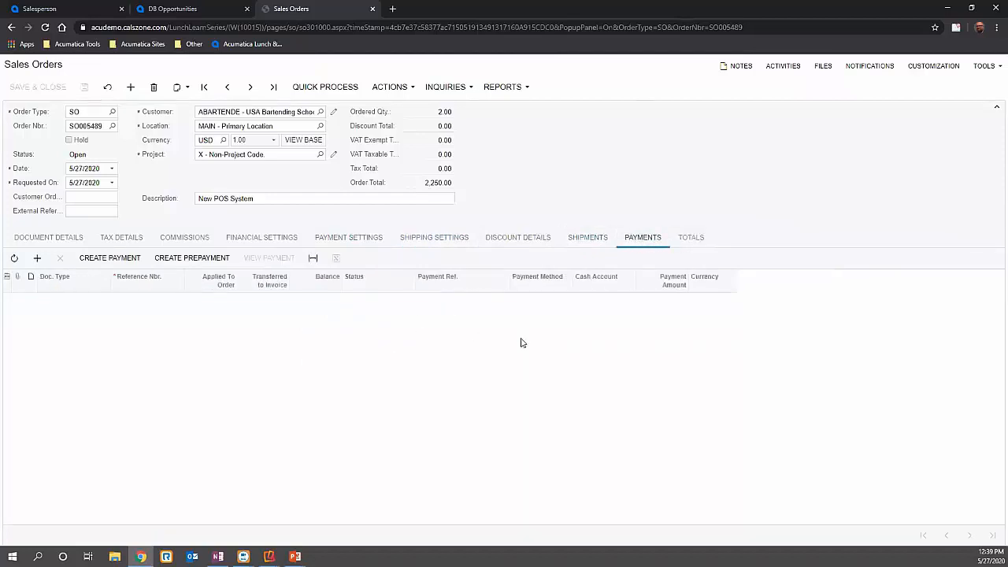
{"action": "left_click", "coordinate": [704, 241]}
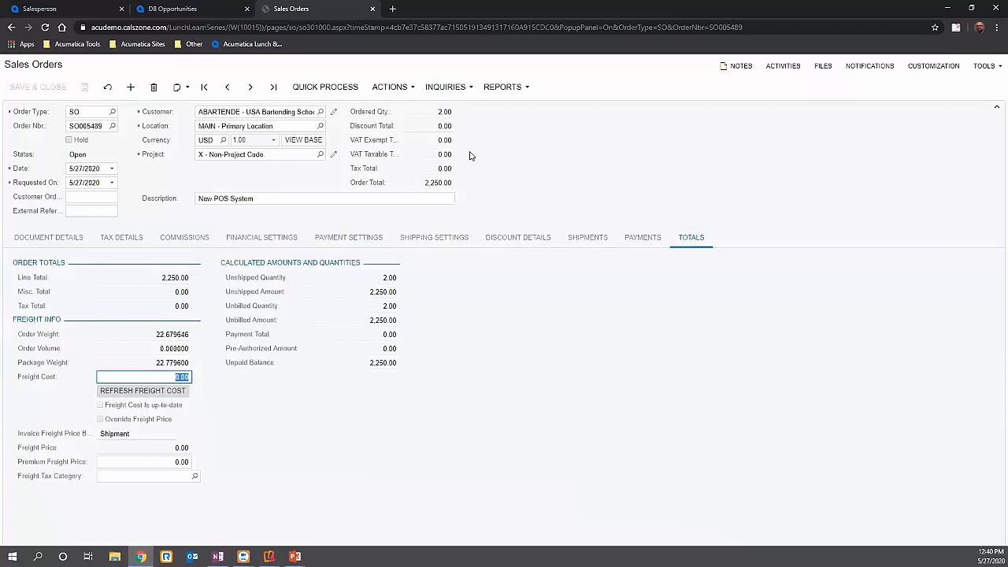
{"action": "left_click", "coordinate": [68, 230]}
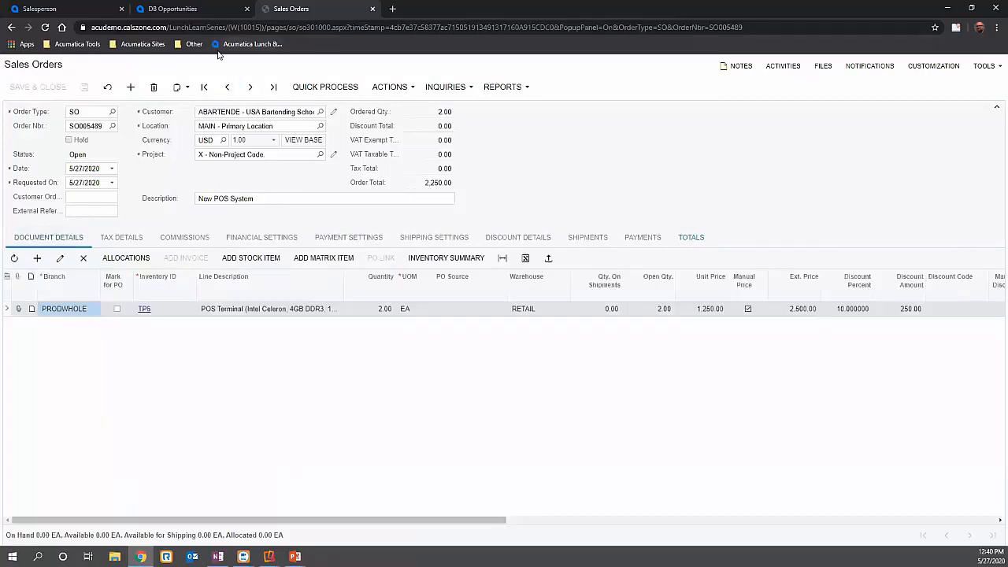
- Return to the opportunity and open the linked sales order from its list of orders
{"action": "key", "text": "alt+Left"}
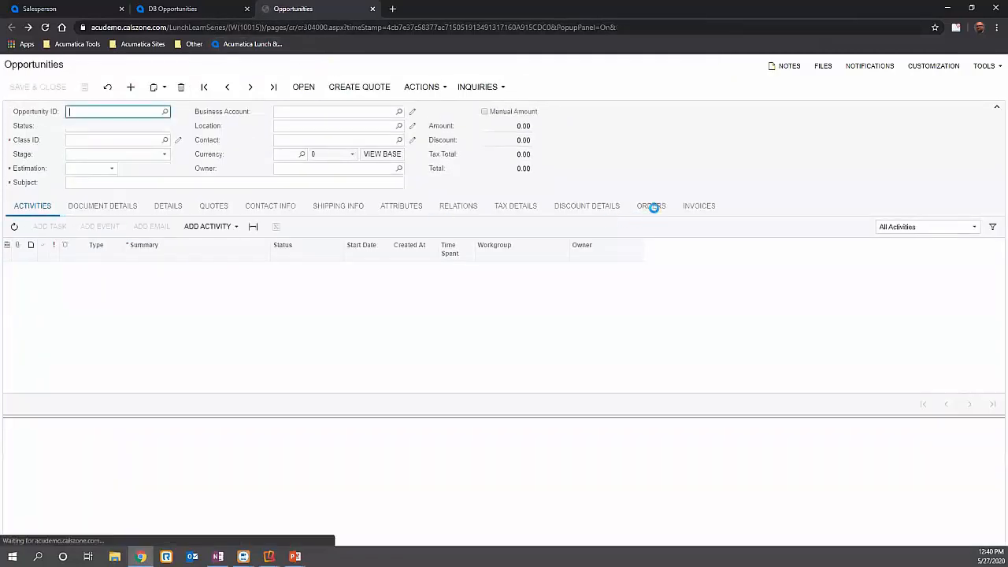
{"action": "left_click", "coordinate": [652, 207]}
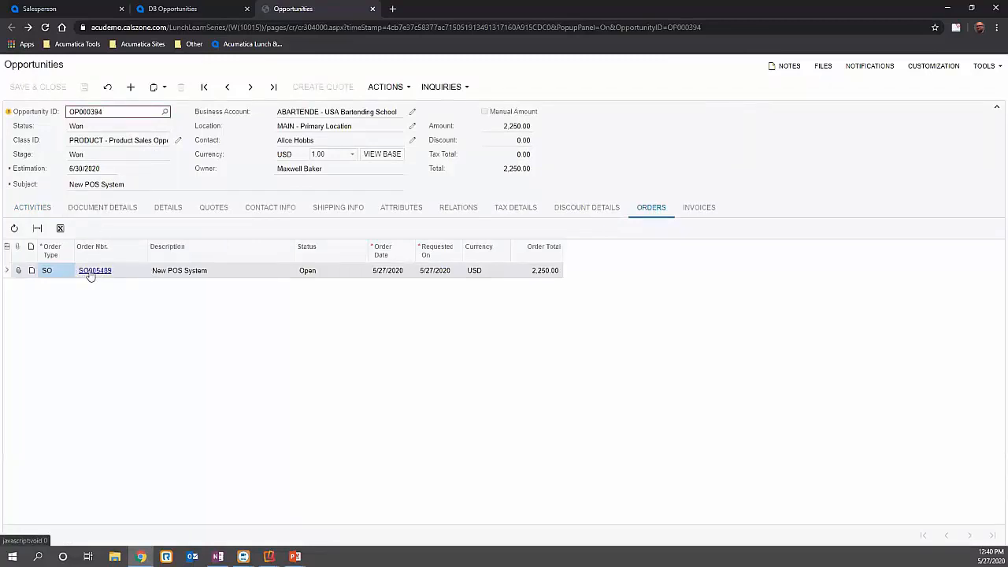
{"action": "left_click", "coordinate": [98, 271]}
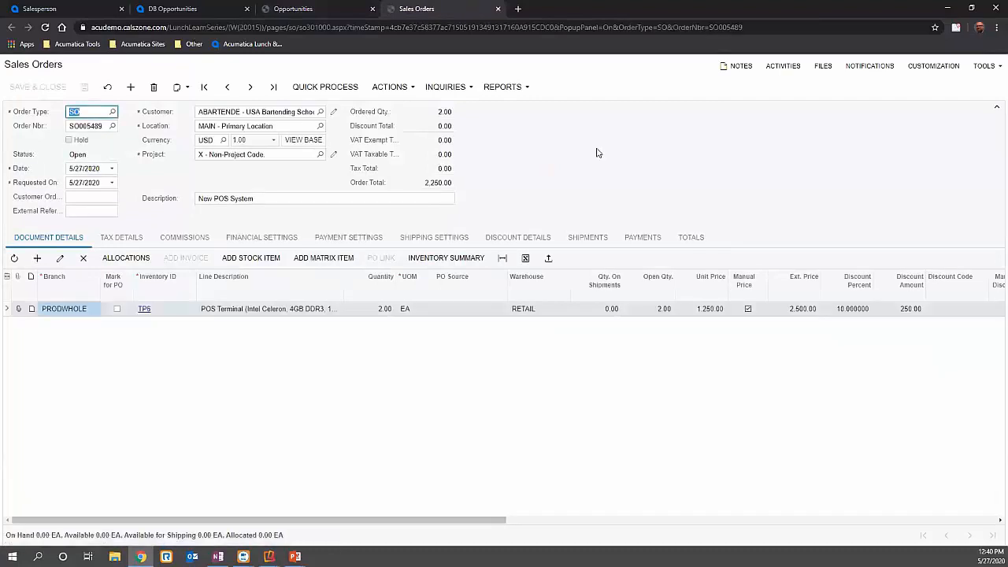
- Open the TP6 stock item from the order line and examine its GL accounts, general settings, price and cost, warehouse and vendor details
{"action": "left_click", "coordinate": [145, 312]}
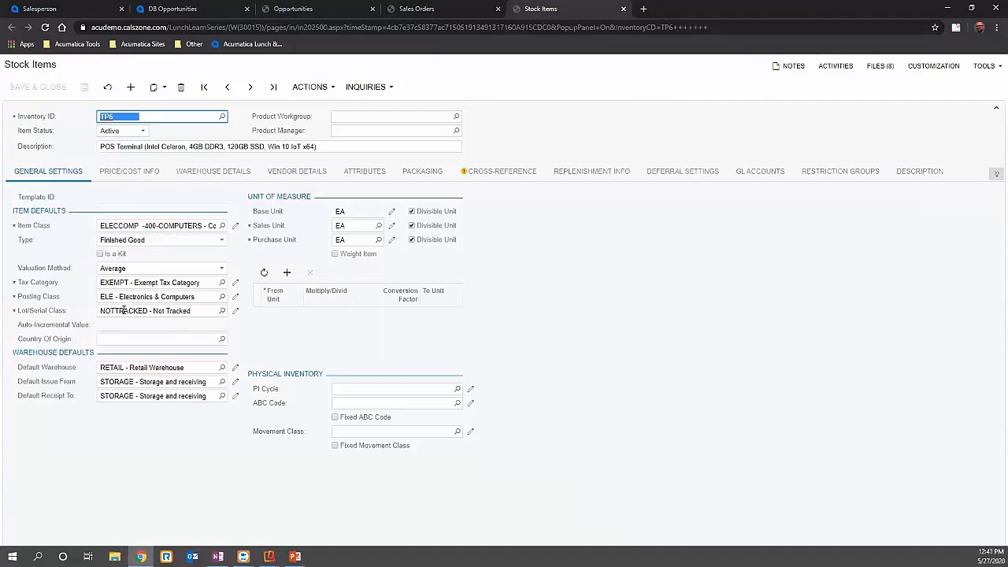
{"action": "left_click", "coordinate": [780, 183]}
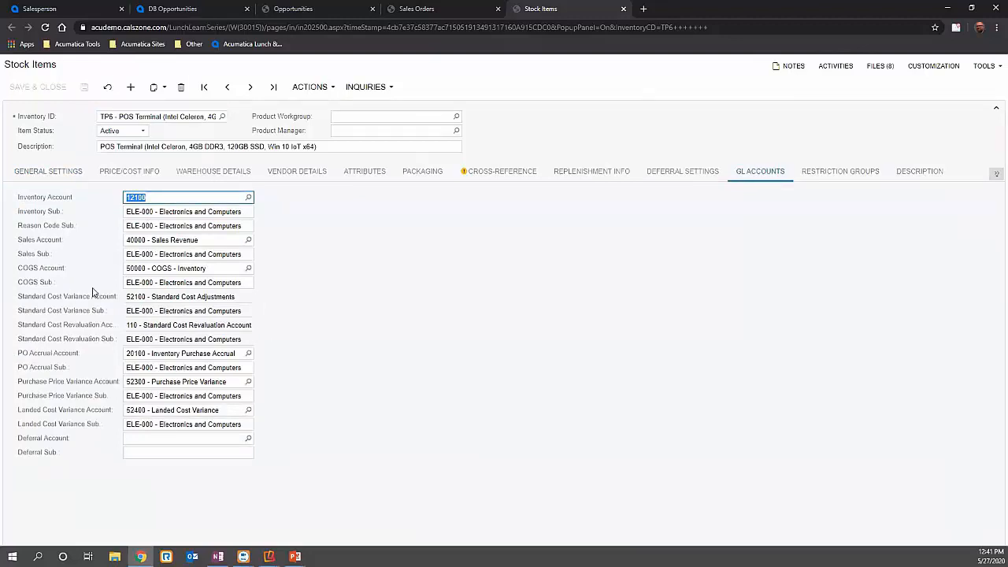
{"action": "left_click", "coordinate": [61, 171]}
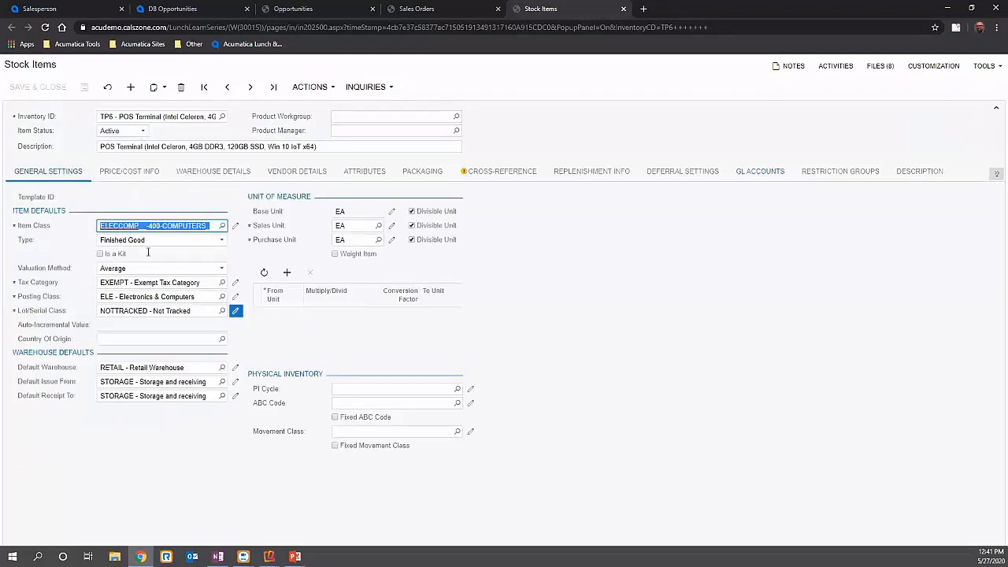
{"action": "left_click", "coordinate": [137, 175]}
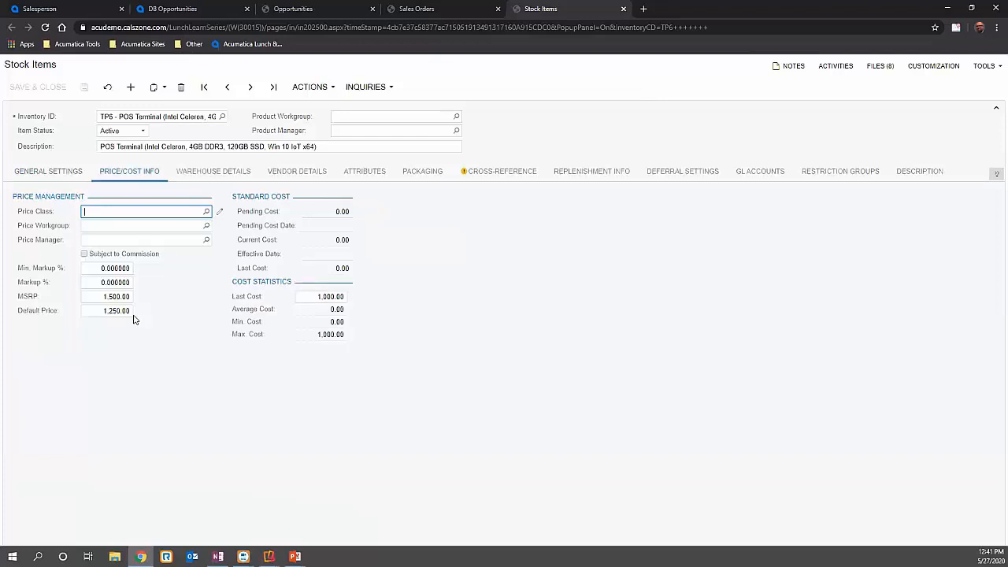
{"action": "left_click", "coordinate": [207, 173]}
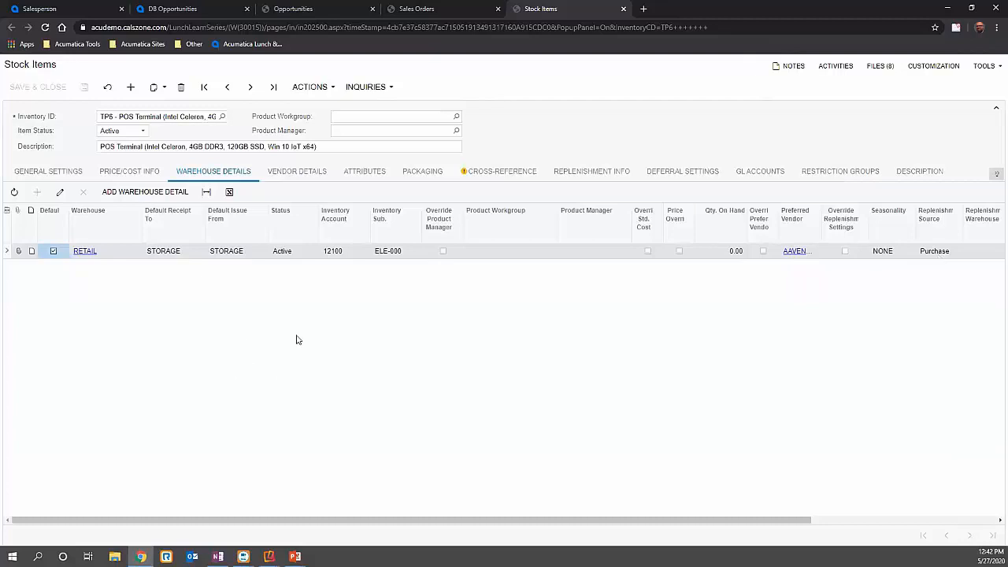
{"action": "left_click", "coordinate": [269, 172]}
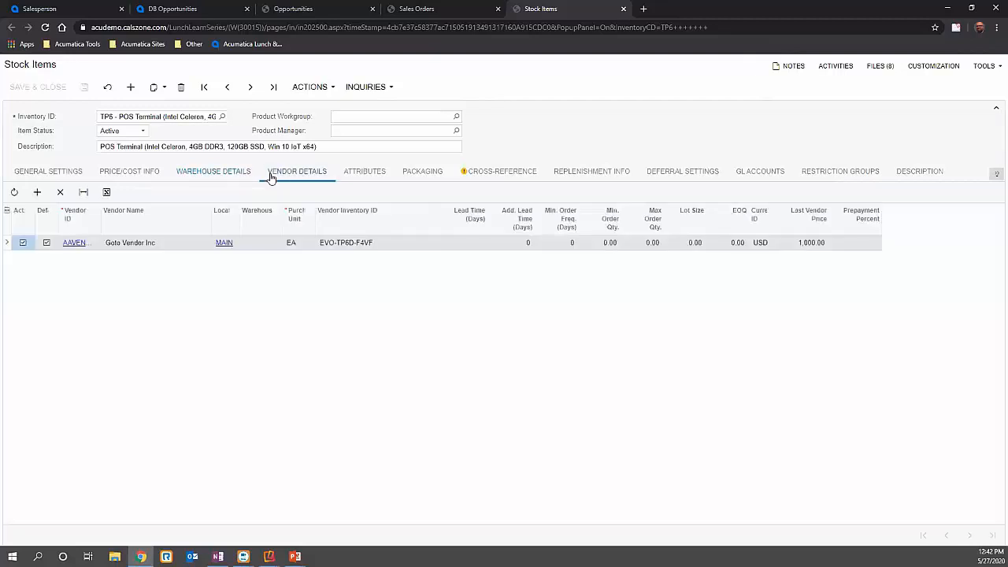
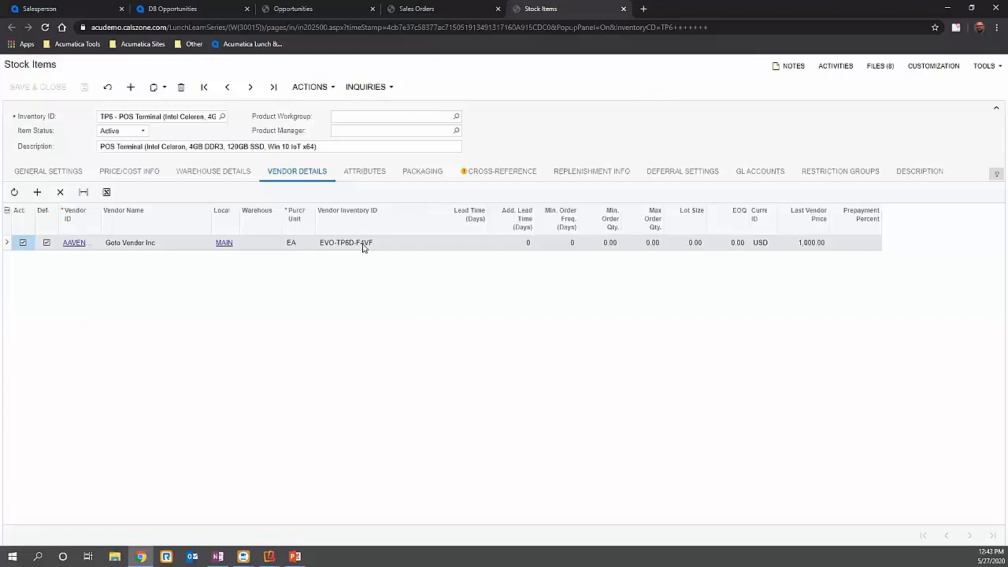
- Check the TP6 item's cross-references, add a trial row to browse its alternate type options, and return to the vendor details
{"action": "left_click", "coordinate": [488, 171]}
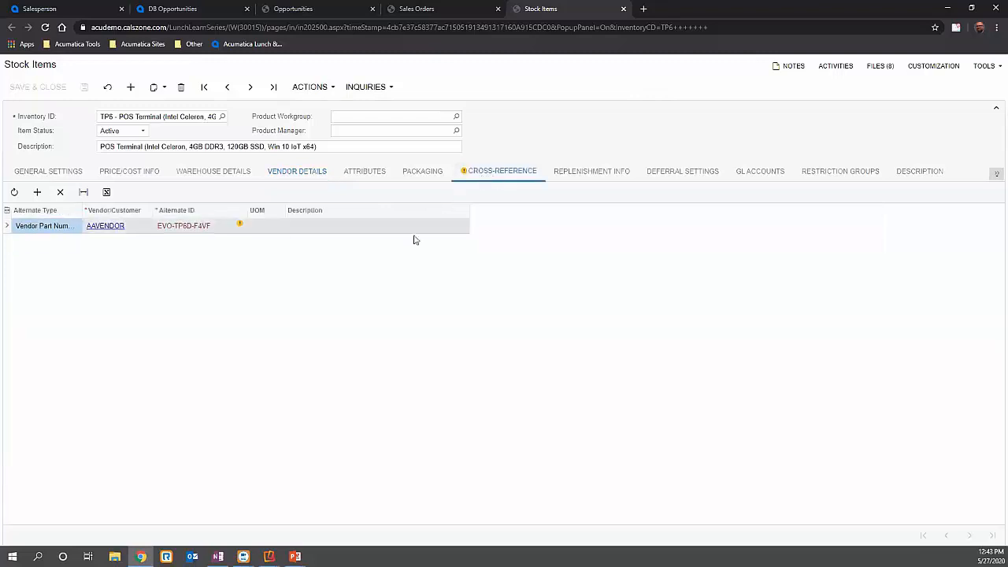
{"action": "left_click", "coordinate": [37, 192]}
{"action": "left_click", "coordinate": [48, 242]}
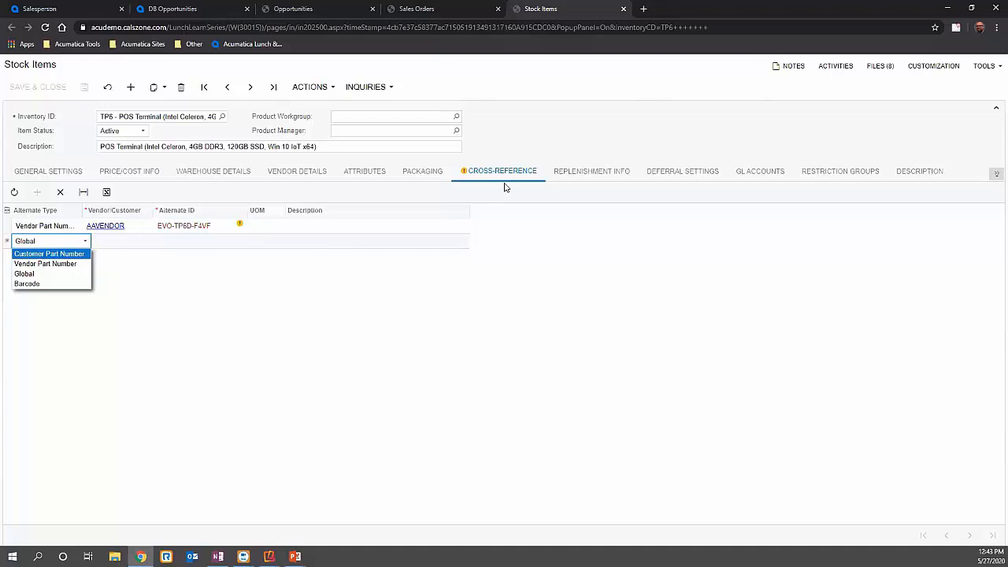
{"action": "key", "text": "Down"}
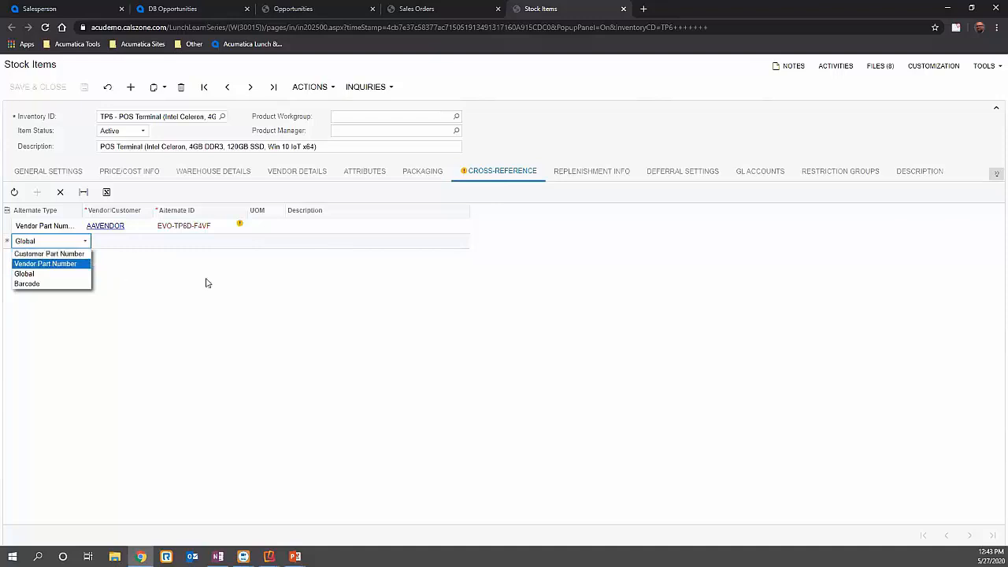
{"action": "left_click", "coordinate": [319, 171]}
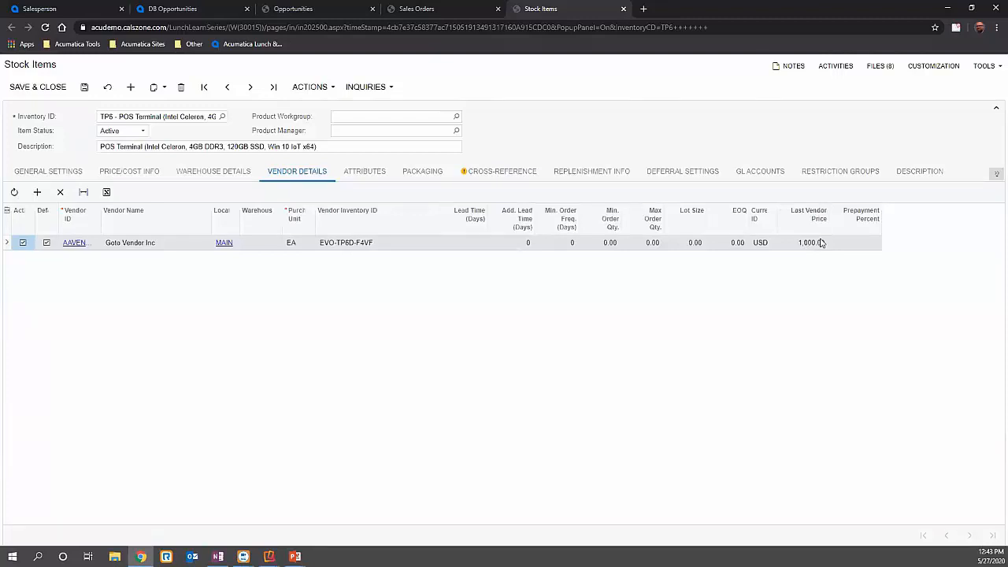
- View the TP6 item's attributes and sales categories, and browse through its product images
{"action": "left_click", "coordinate": [375, 174]}
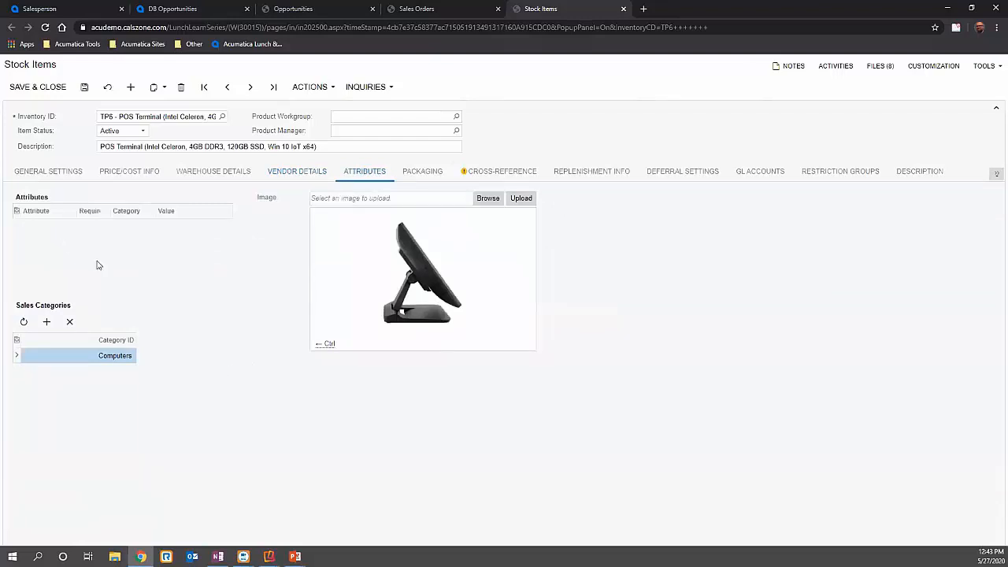
{"action": "left_click", "coordinate": [323, 344]}
{"action": "left_click", "coordinate": [324, 346]}
{"action": "left_click", "coordinate": [323, 347]}
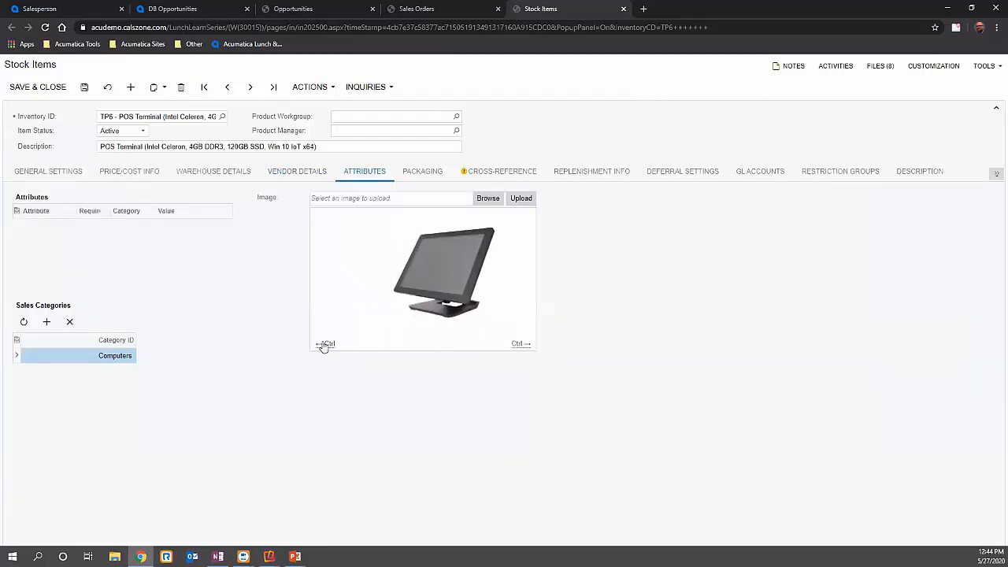
{"action": "left_click", "coordinate": [323, 346]}
{"action": "left_click", "coordinate": [324, 347]}
{"action": "left_click", "coordinate": [324, 347]}
{"action": "left_click", "coordinate": [323, 346]}
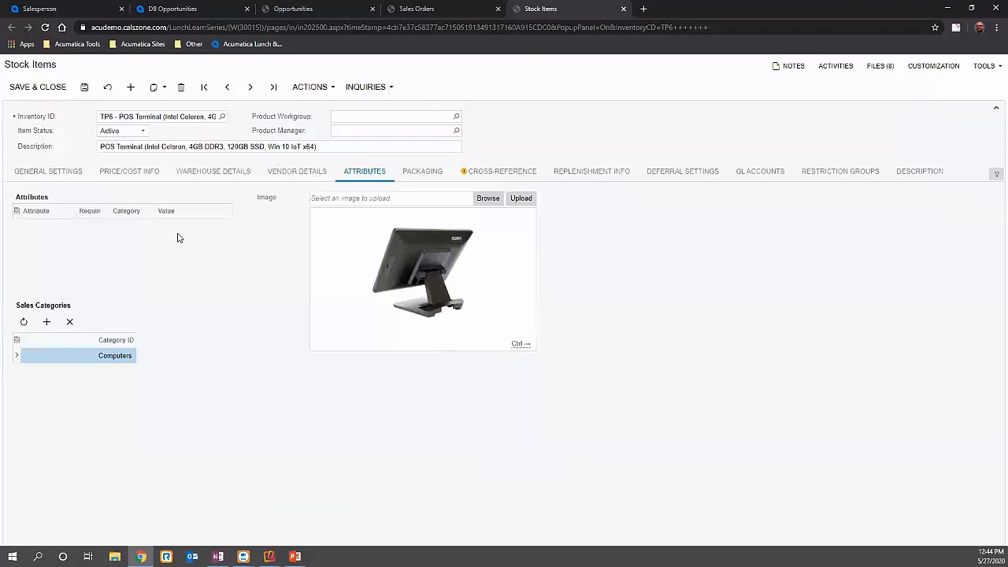
- Review the item's packaging, replenishment information and description, briefly playing and pausing the embedded product video
{"action": "left_click", "coordinate": [418, 172]}
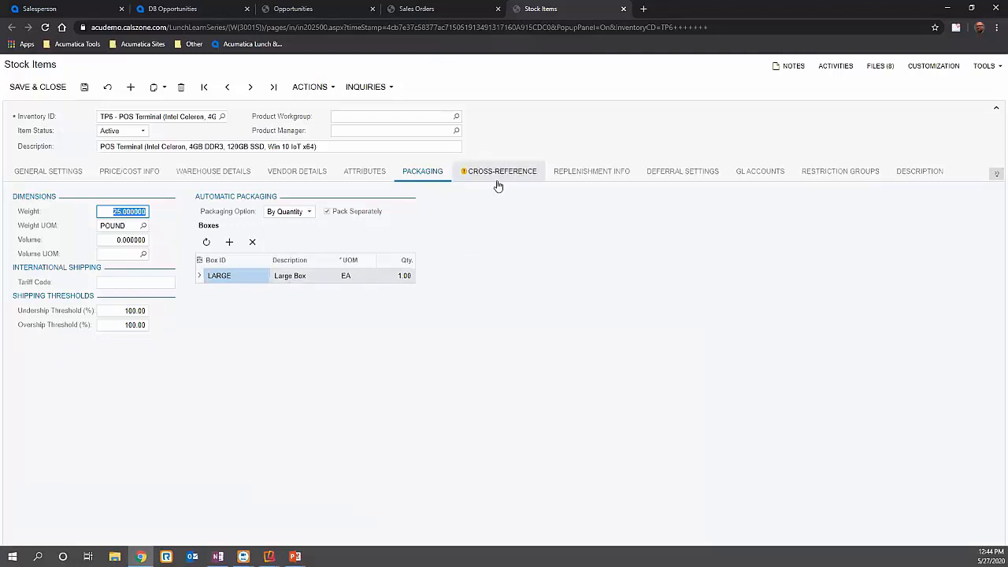
{"action": "left_click", "coordinate": [557, 176]}
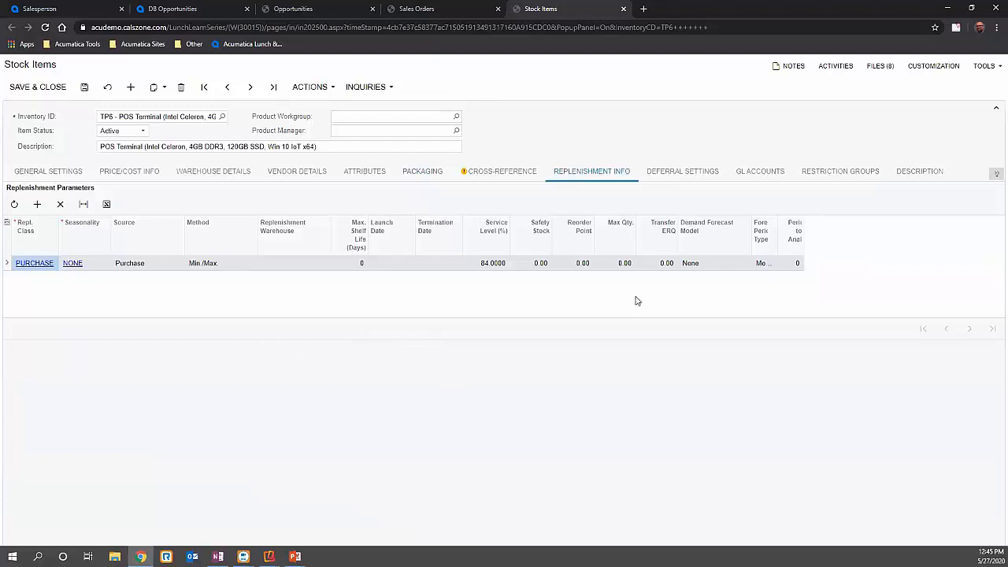
{"action": "left_click", "coordinate": [920, 171]}
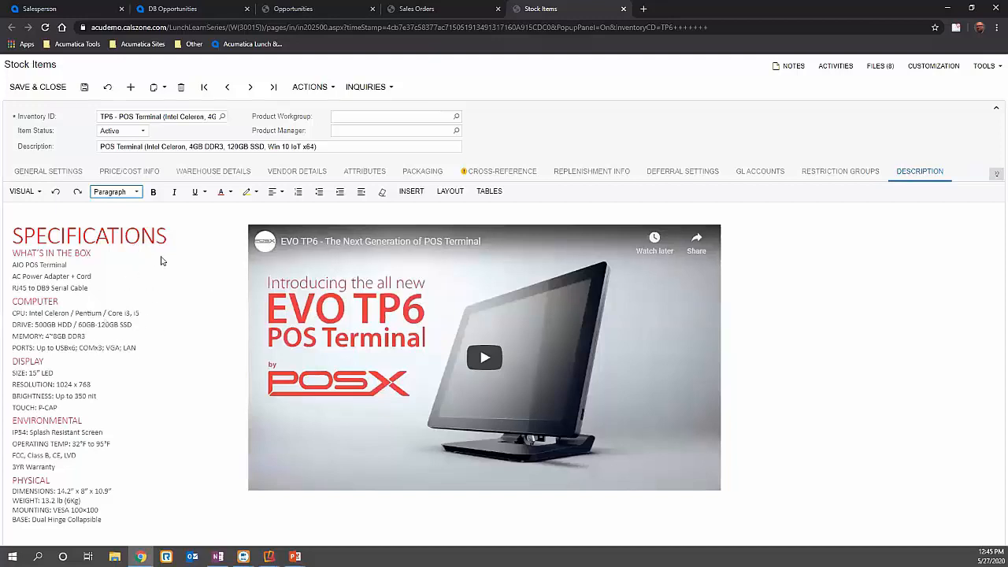
{"action": "left_click", "coordinate": [473, 362]}
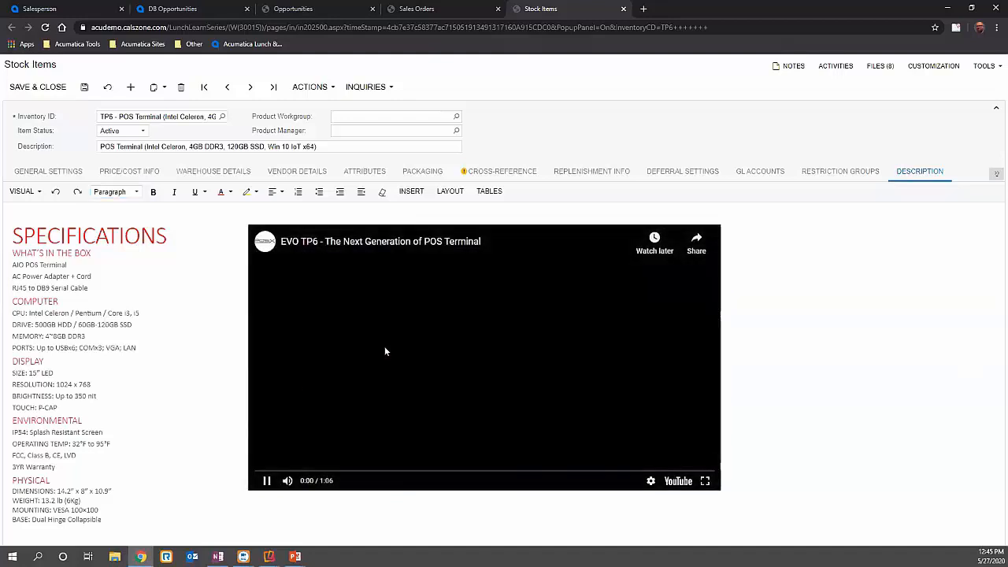
{"action": "left_click", "coordinate": [267, 481]}
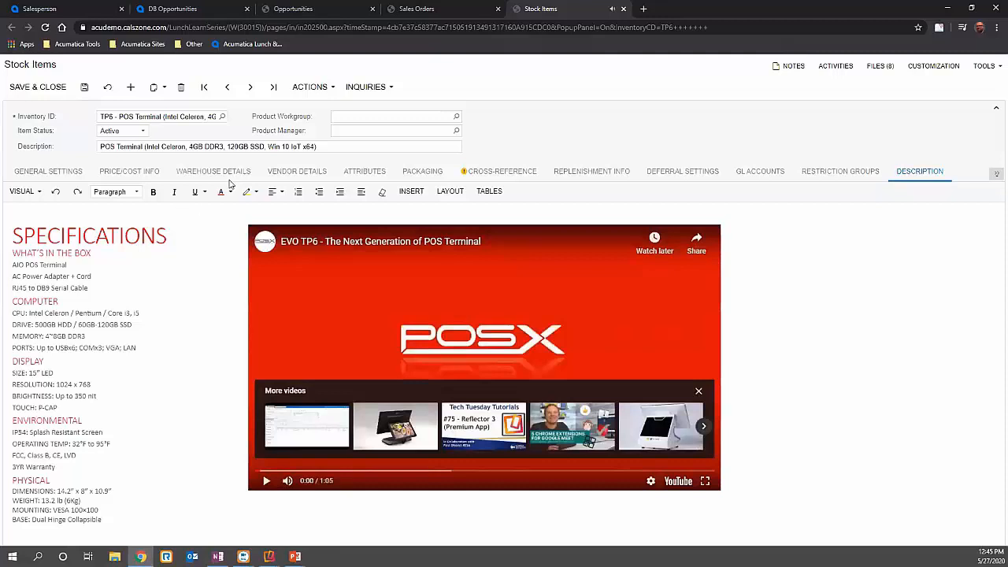
- Look through the stock item's available inquiries and actions, and close the item to return to the sales order
{"action": "left_click", "coordinate": [997, 173]}
{"action": "left_click", "coordinate": [352, 89]}
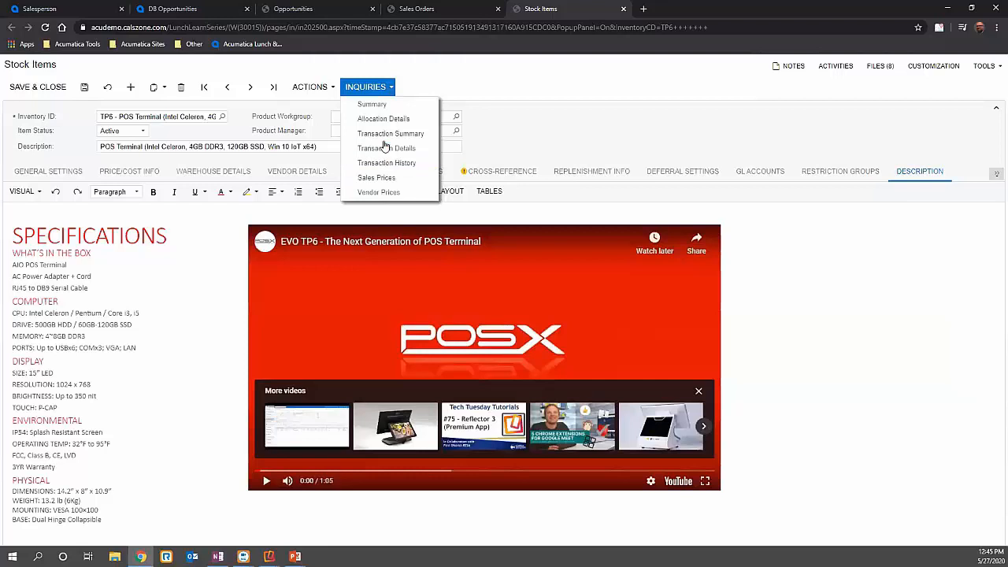
{"action": "left_click", "coordinate": [331, 90]}
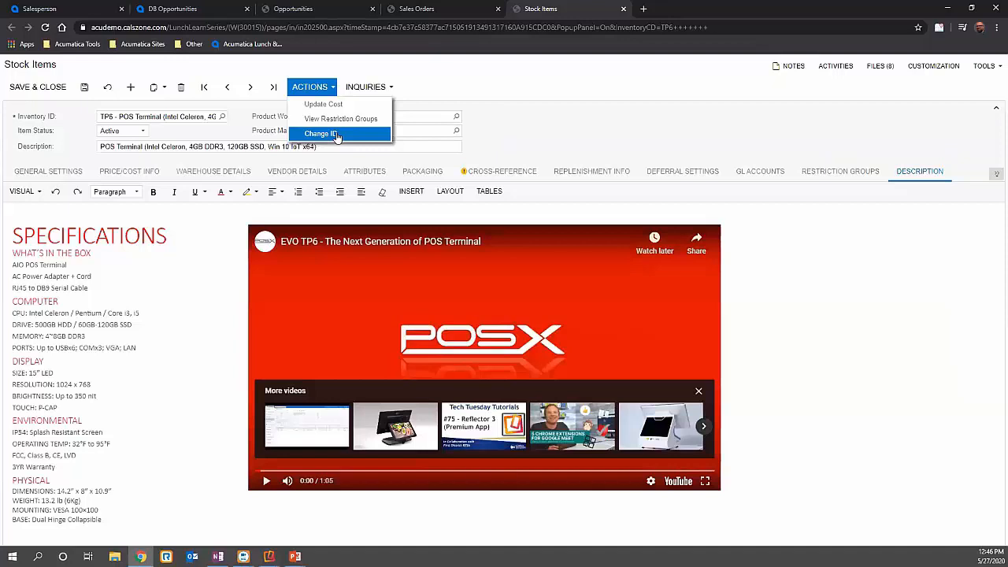
{"action": "left_click", "coordinate": [624, 9]}
{"action": "left_click", "coordinate": [569, 86]}
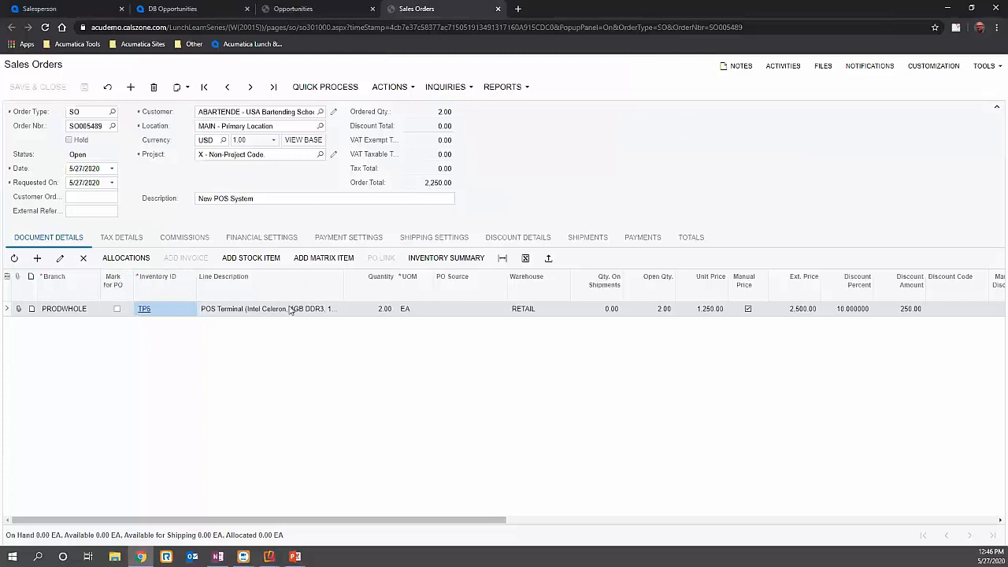
- Mark the TP6 order line for purchase, keeping Purchase to Order as its PO source
{"action": "left_click", "coordinate": [117, 309]}
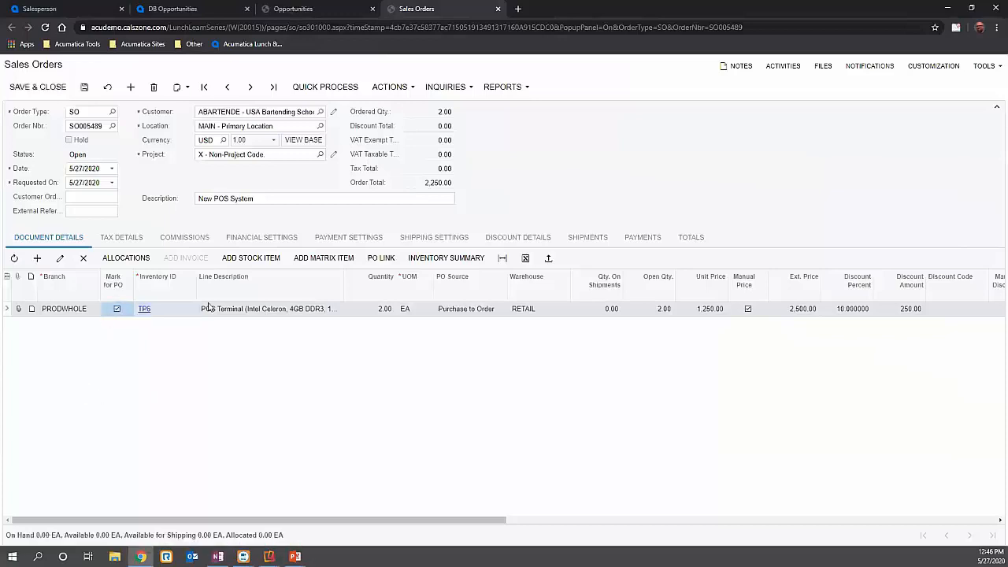
{"action": "left_click", "coordinate": [481, 310]}
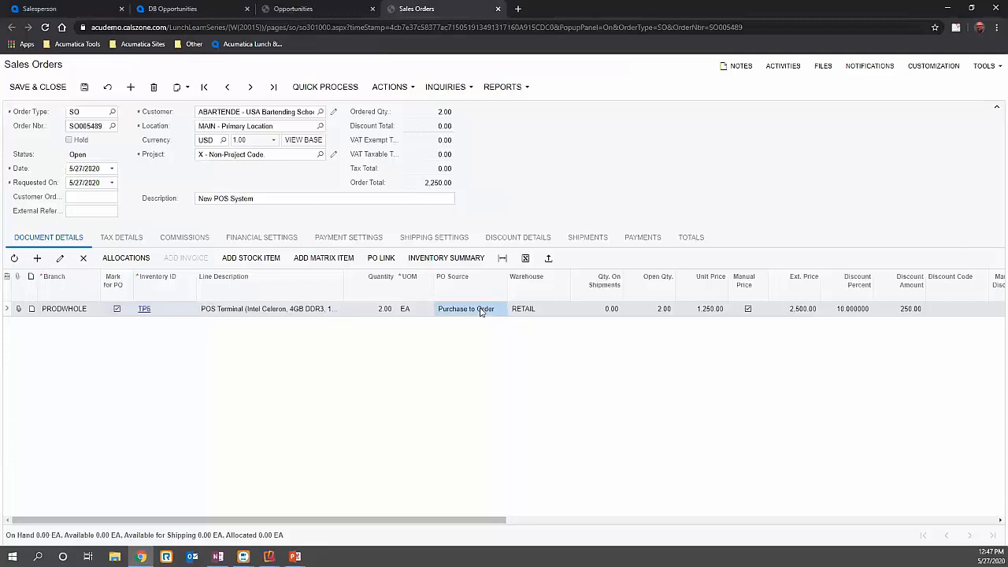
{"action": "left_click", "coordinate": [480, 311]}
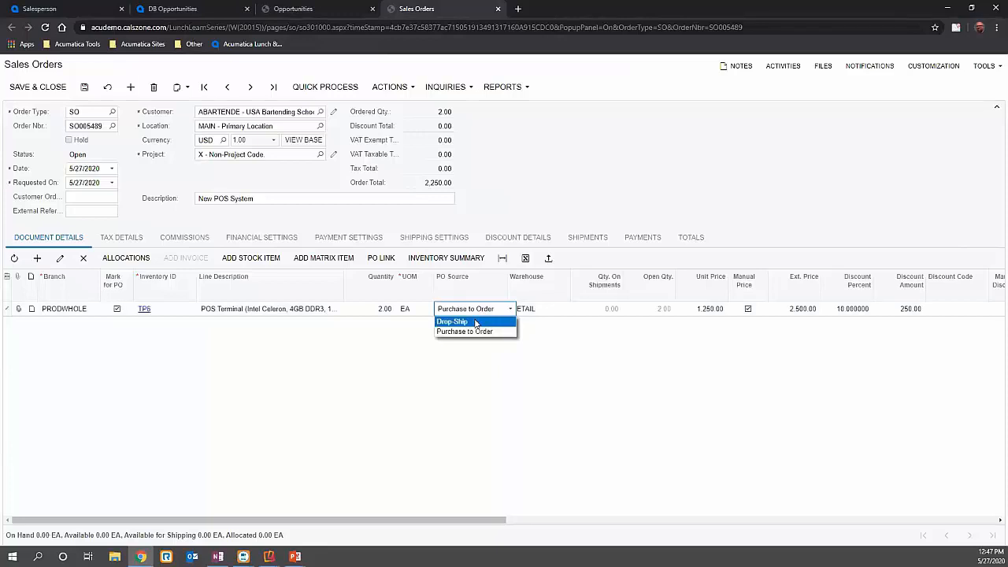
{"action": "left_click", "coordinate": [340, 379]}
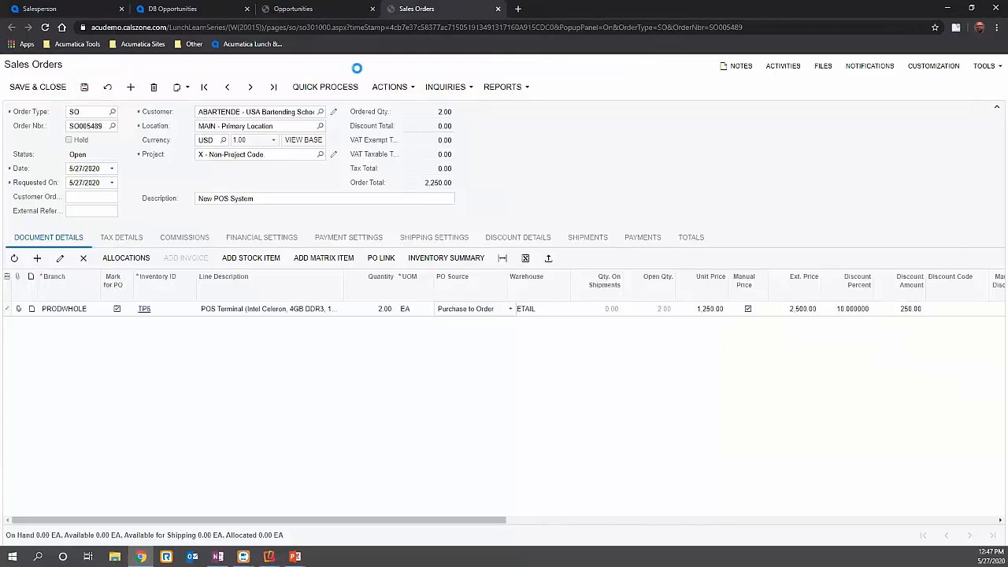
- Create a purchase order from the sales order by processing its TP6 line
{"action": "left_click", "coordinate": [383, 86]}
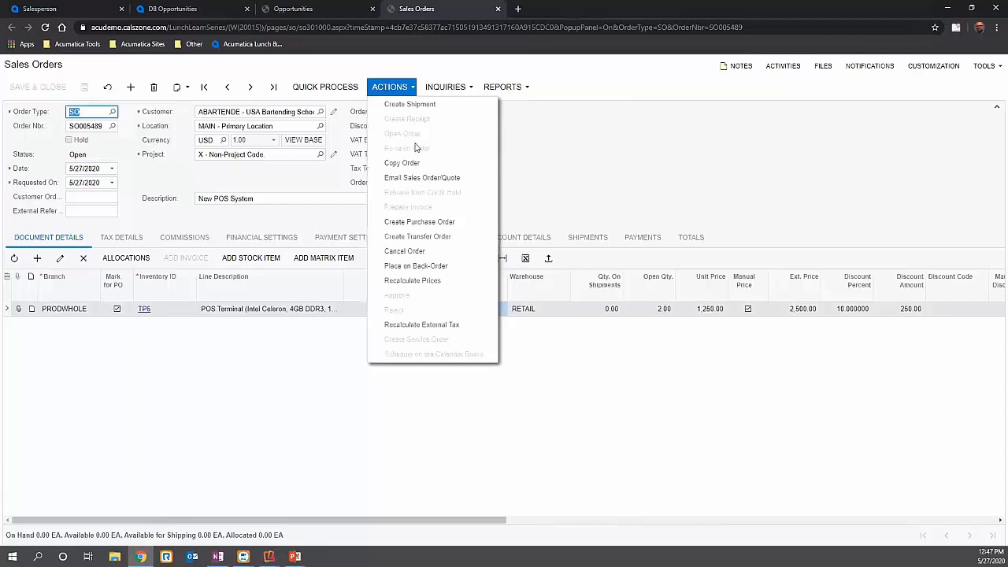
{"action": "left_click", "coordinate": [430, 224]}
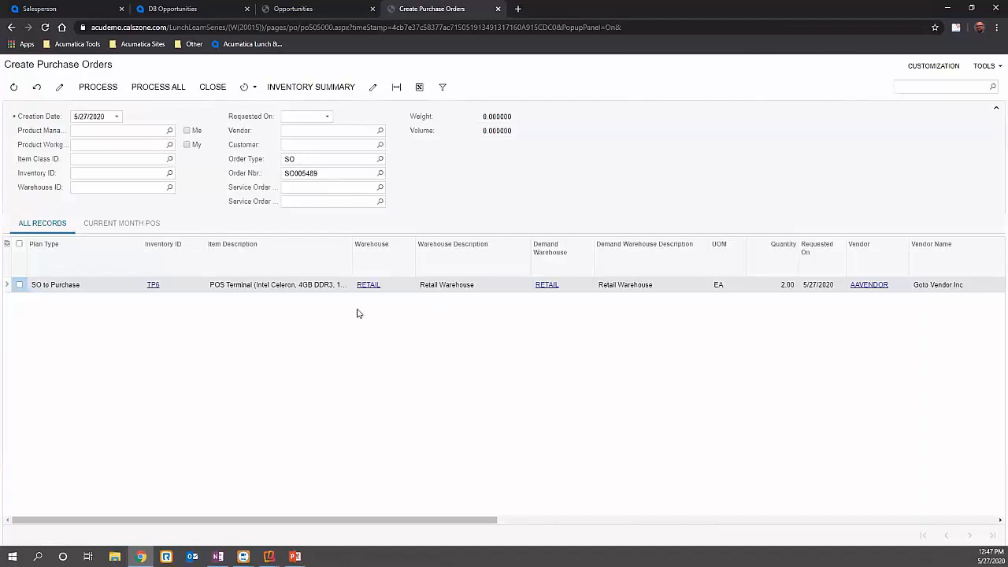
{"action": "left_click", "coordinate": [19, 285]}
{"action": "left_click", "coordinate": [99, 91]}
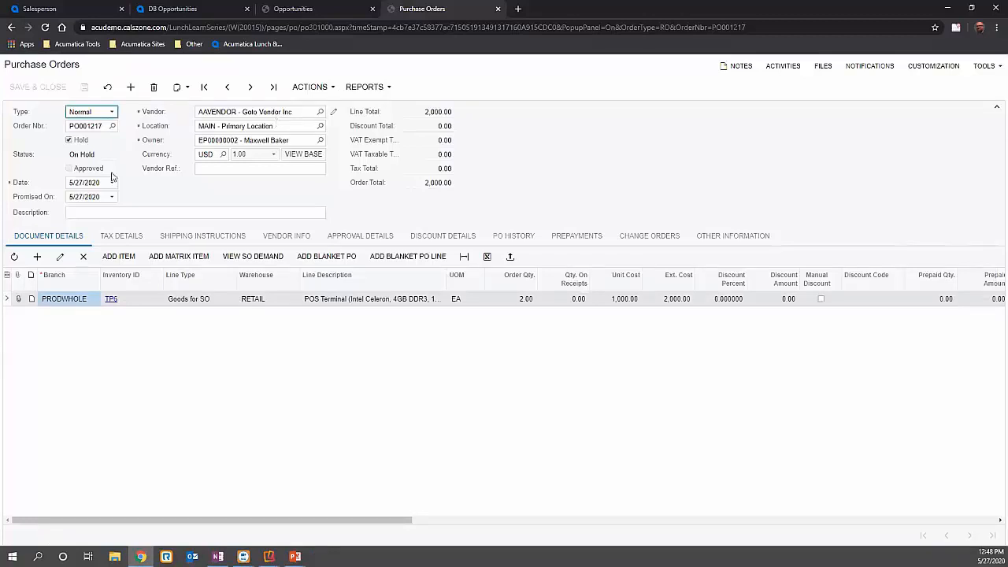
- Take the purchase order off hold, save it, and approve it after checking its approval details
{"action": "left_click", "coordinate": [69, 139]}
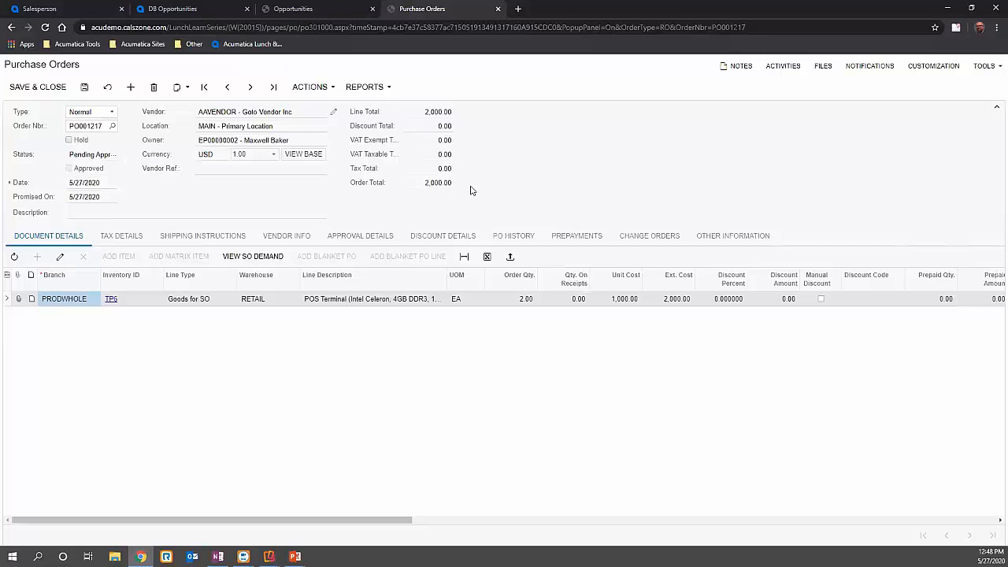
{"action": "left_click", "coordinate": [86, 87]}
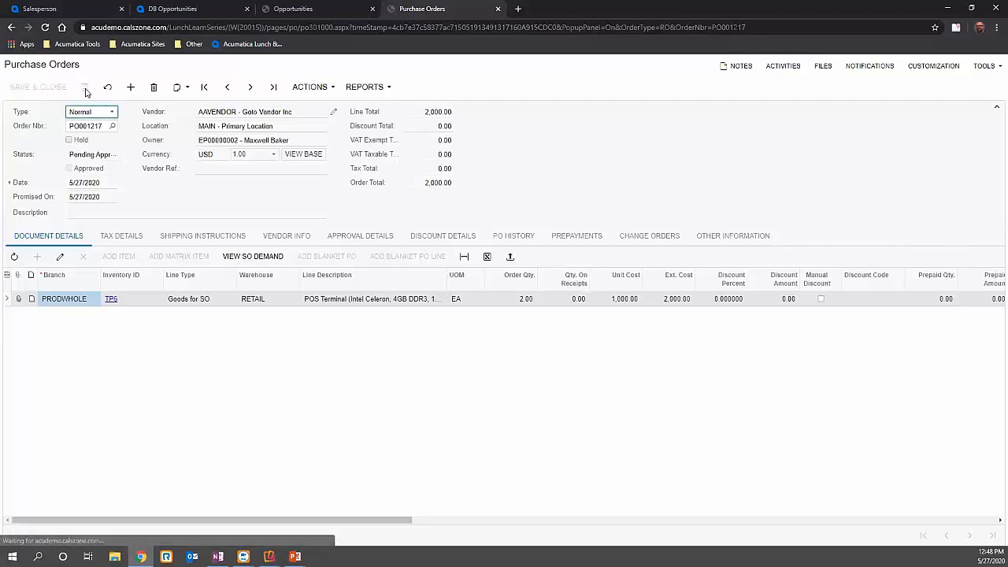
{"action": "left_click", "coordinate": [368, 234]}
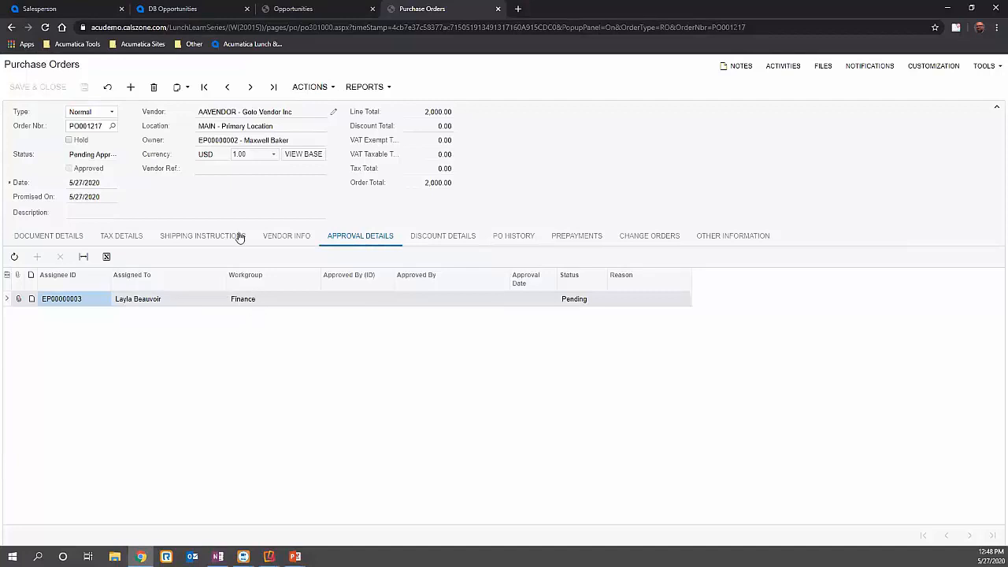
{"action": "left_click", "coordinate": [305, 93]}
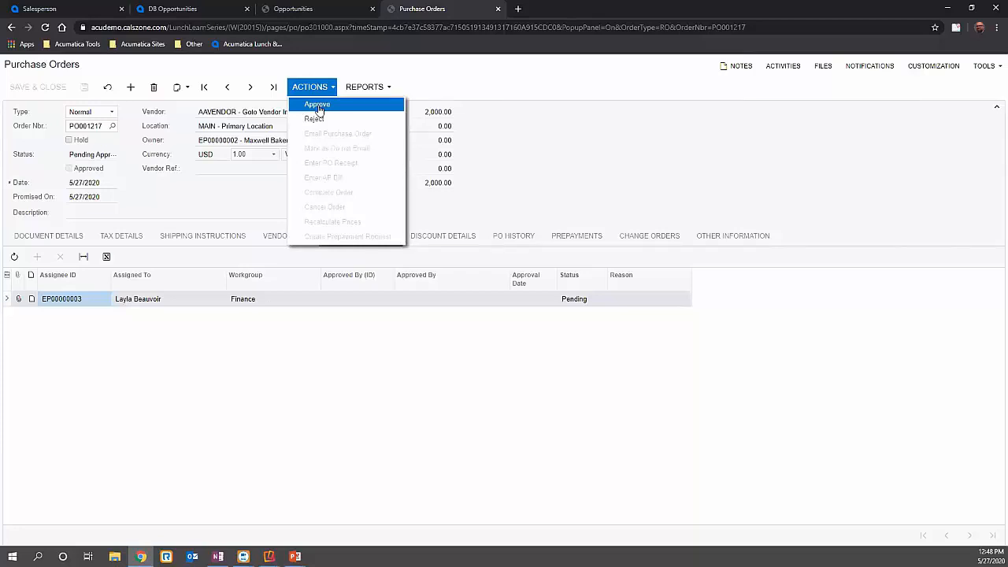
{"action": "left_click", "coordinate": [318, 109]}
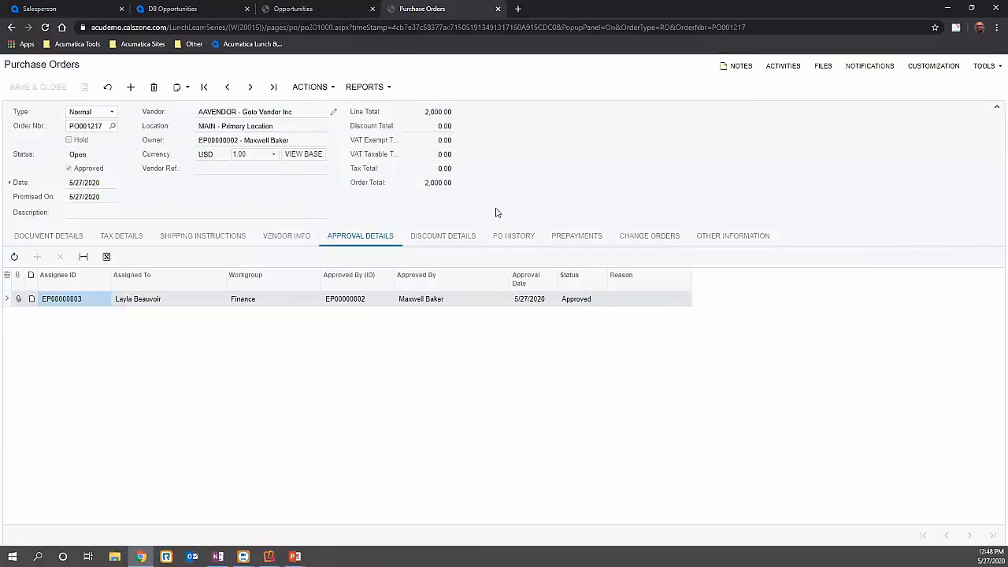
- Review the purchase order's linked sales order information, line and approval details, ending on the document details
{"action": "left_click", "coordinate": [761, 233]}
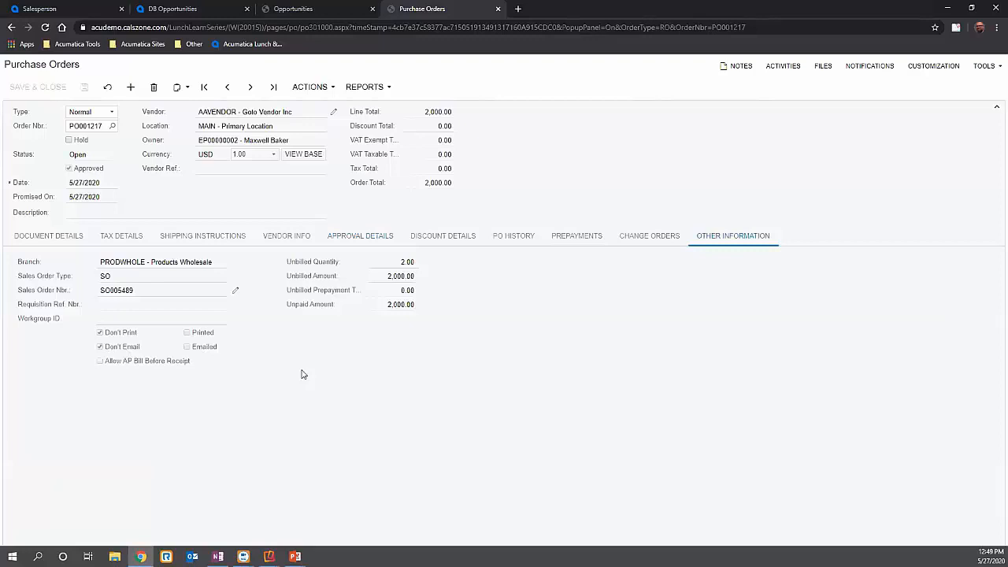
{"action": "left_click", "coordinate": [49, 235]}
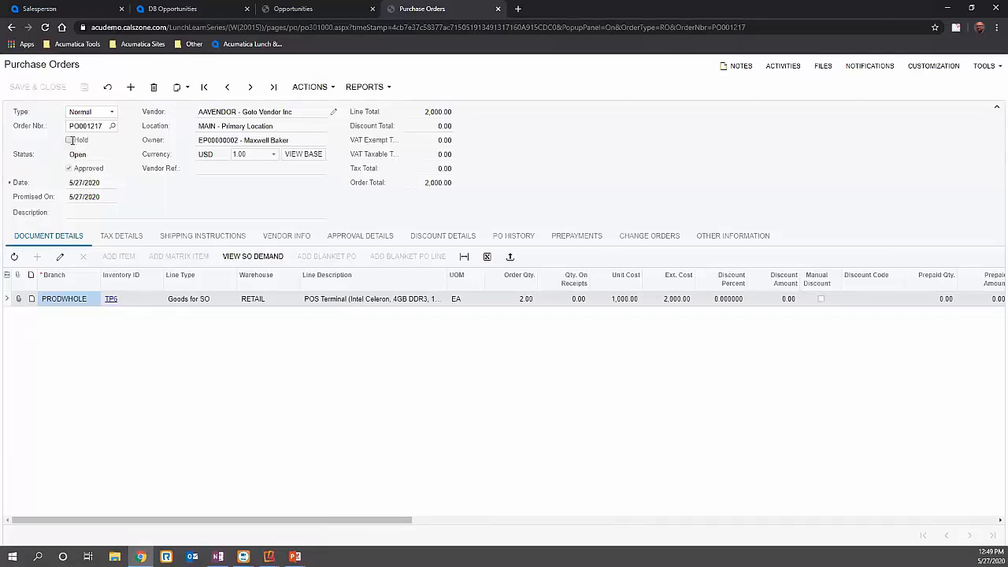
{"action": "left_click", "coordinate": [374, 236]}
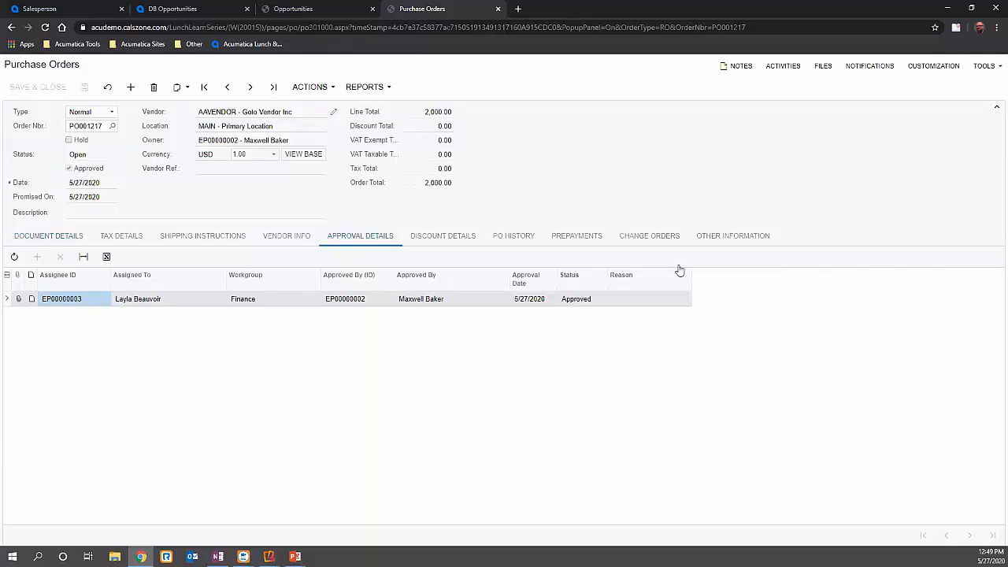
{"action": "left_click", "coordinate": [731, 242]}
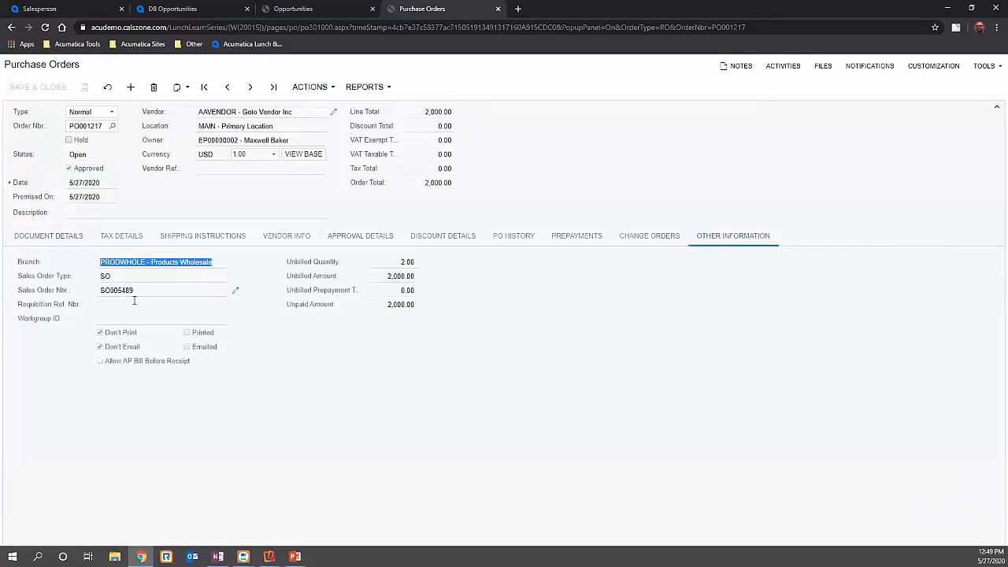
{"action": "left_click", "coordinate": [49, 238]}
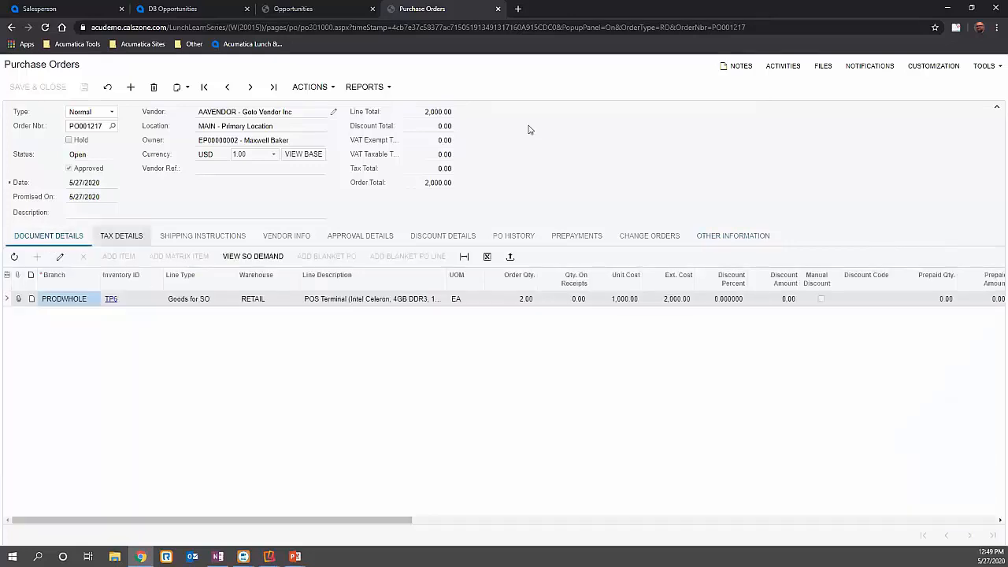
- Enter a purchase receipt from the purchase order with vendor reference 123456789, save it, and release it
{"action": "left_click", "coordinate": [322, 91]}
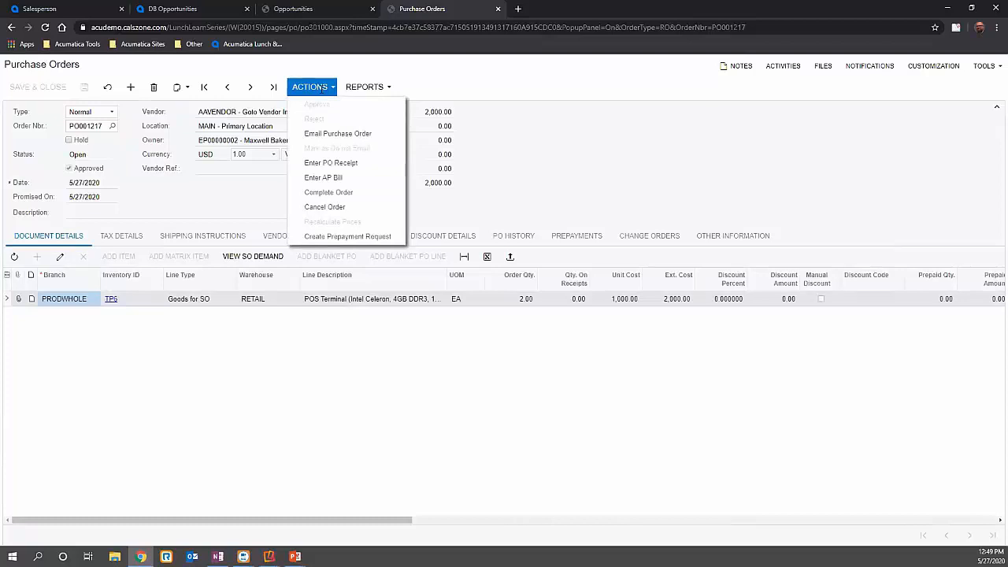
{"action": "left_click", "coordinate": [330, 164]}
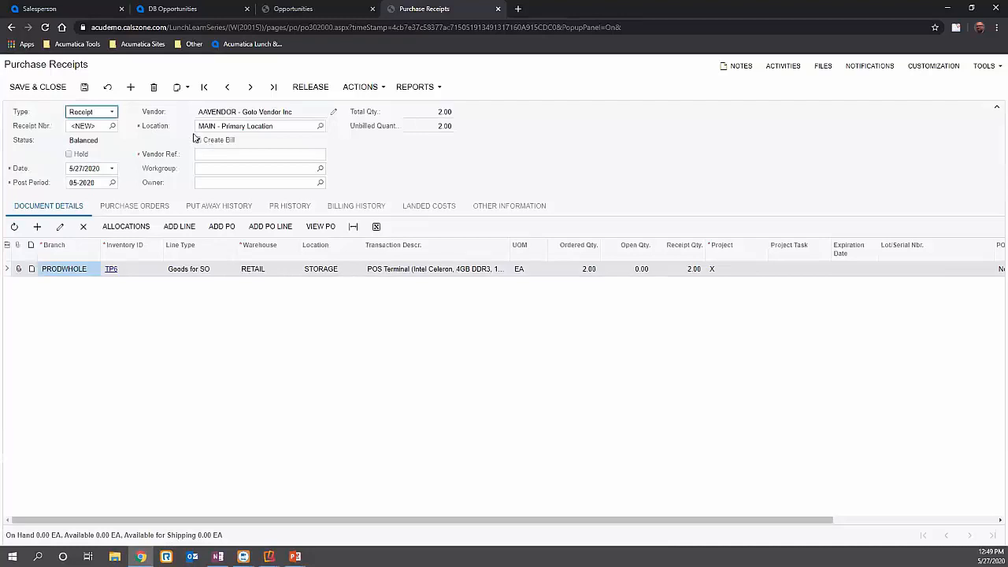
{"action": "left_click", "coordinate": [225, 155]}
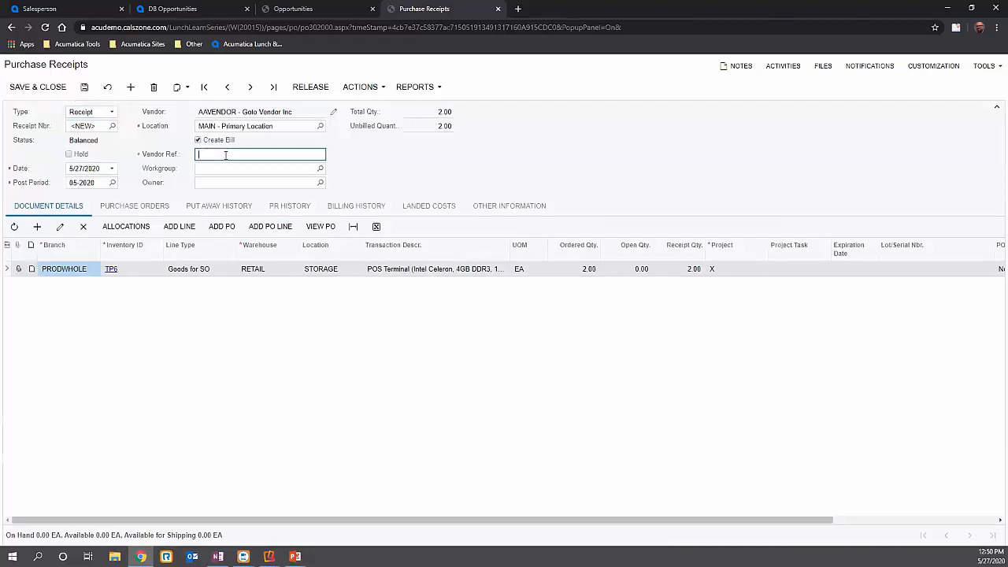
{"action": "type", "text": "123456789"}
{"action": "key", "text": "ctrl+a"}
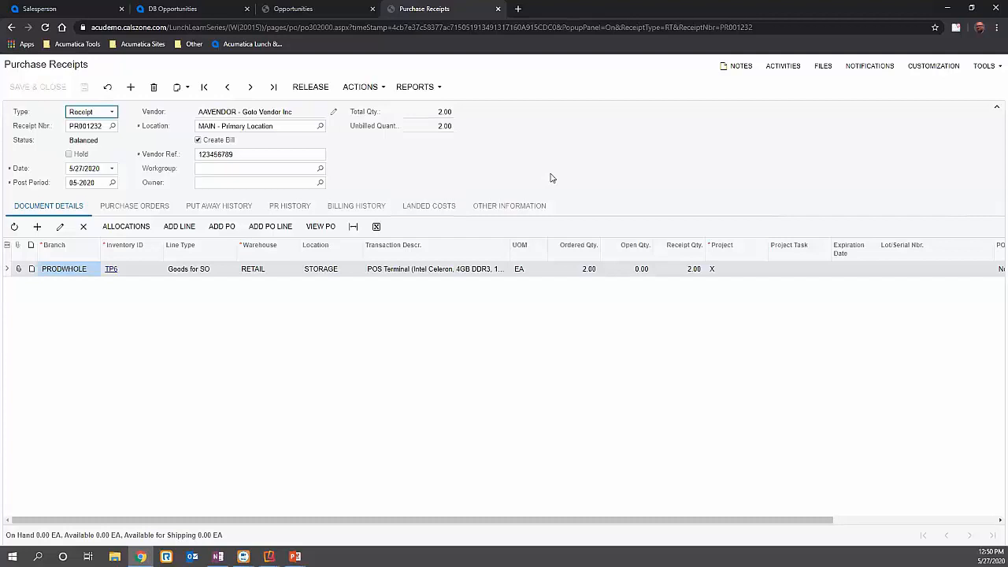
{"action": "left_click", "coordinate": [310, 87]}
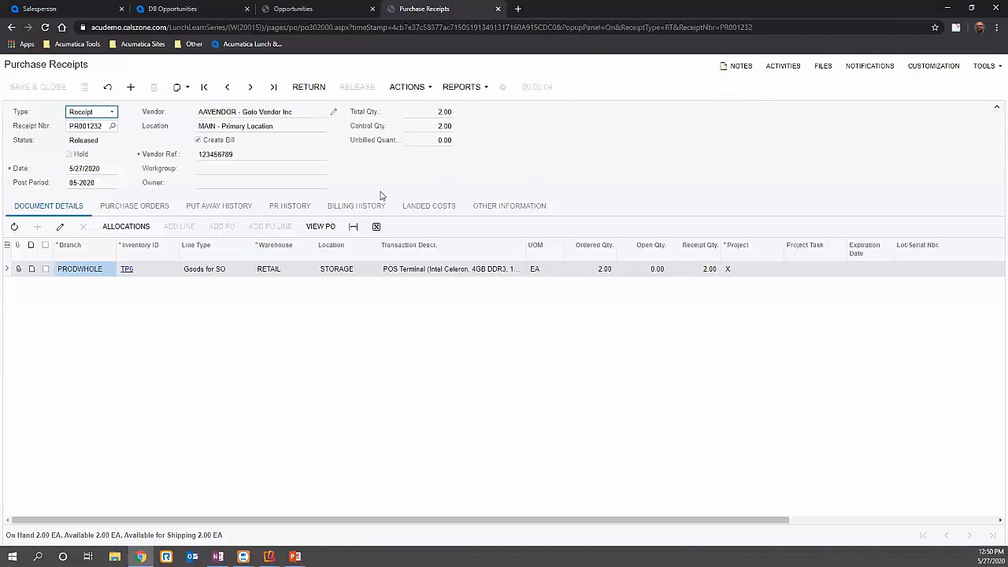
- Check the bill listed in the receipt's billing history, returning to the receipt's document details and its TP6 line
{"action": "left_click", "coordinate": [338, 206]}
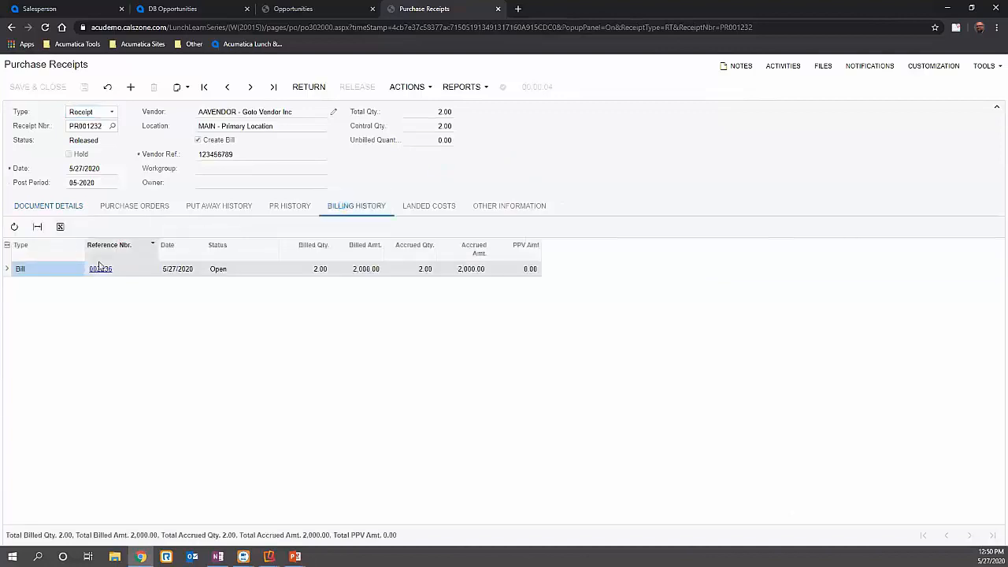
{"action": "left_click", "coordinate": [101, 270]}
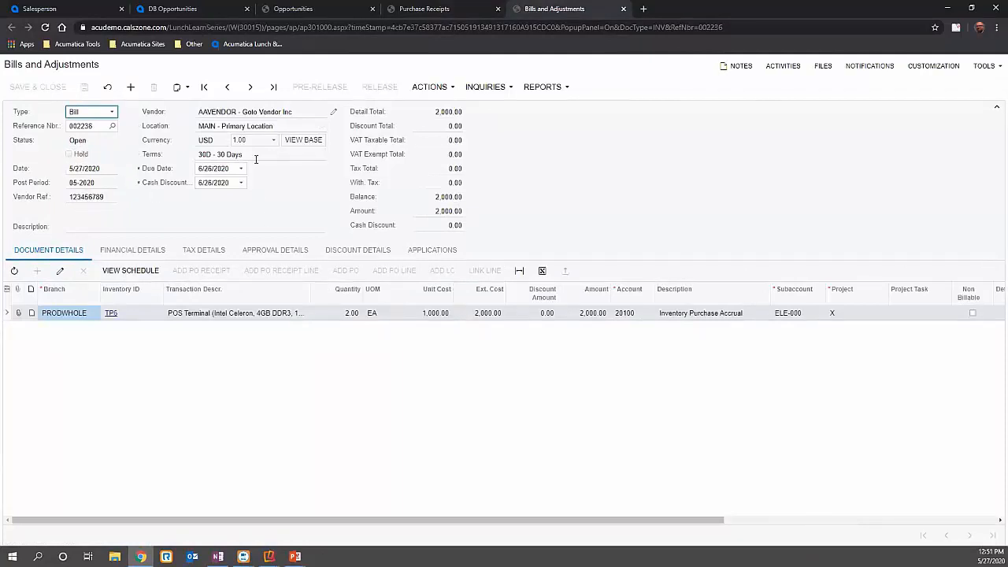
{"action": "left_click", "coordinate": [463, 8]}
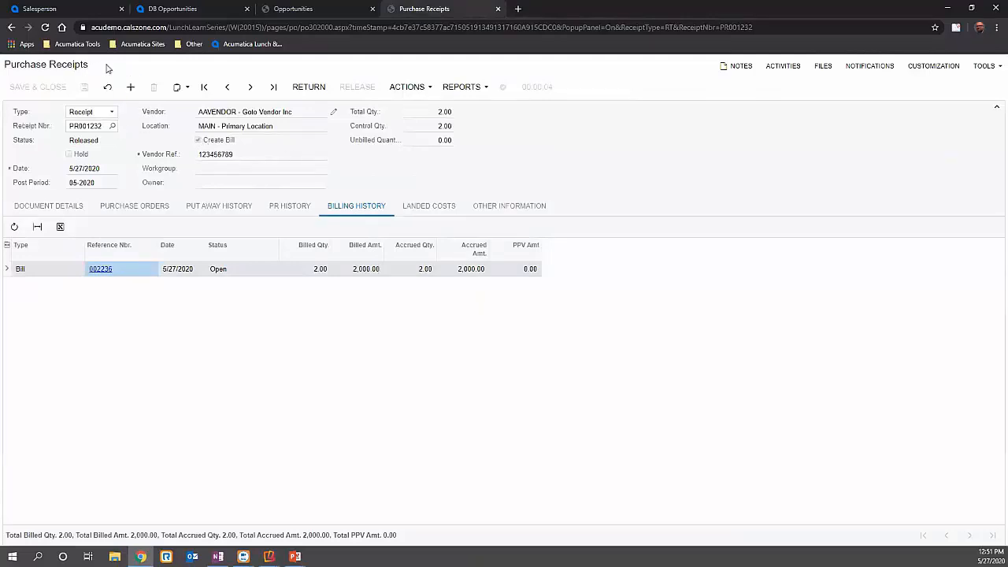
{"action": "left_click", "coordinate": [39, 211]}
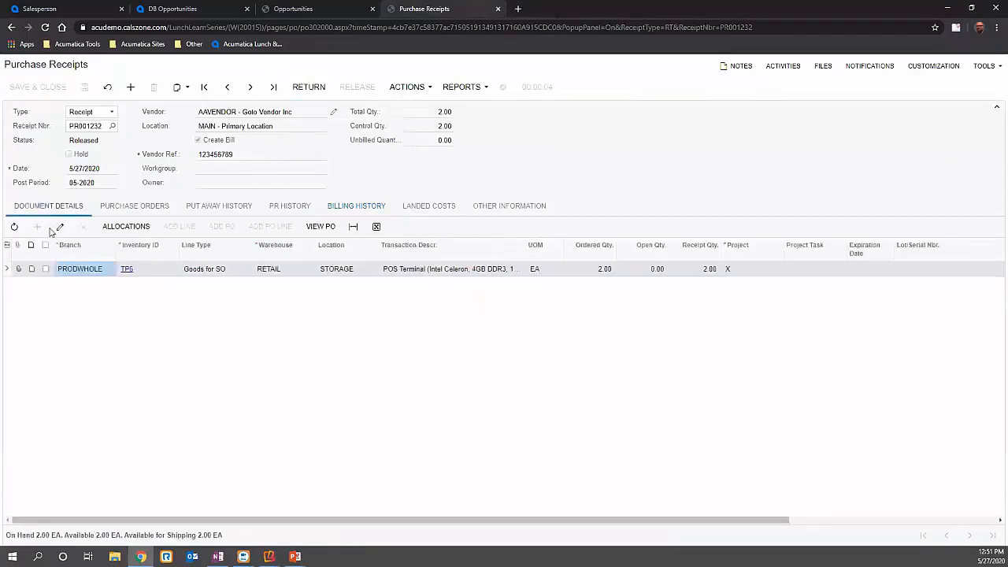
{"action": "left_click", "coordinate": [45, 270]}
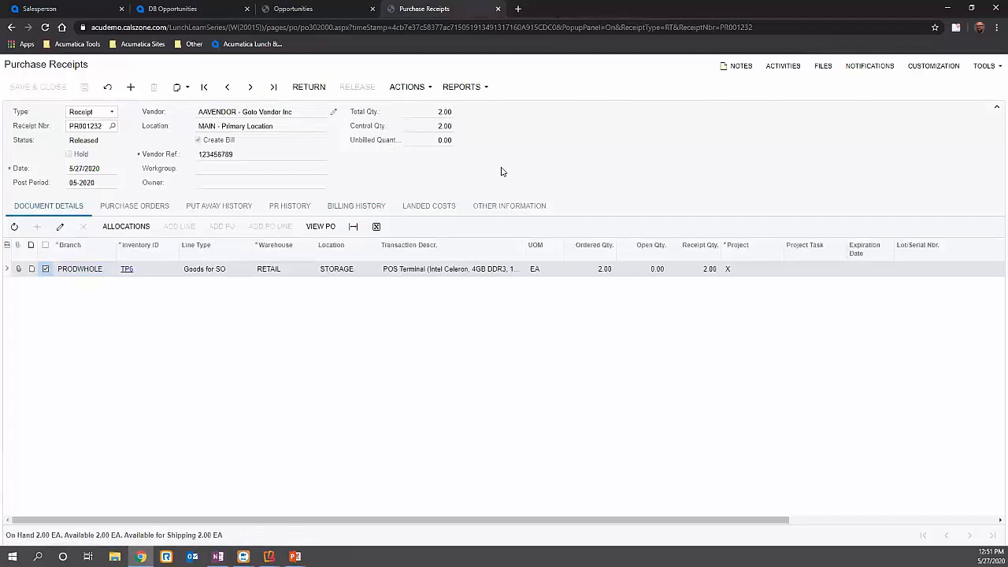
{"action": "left_click", "coordinate": [45, 269]}
- Start a landed cost document from the purchase receipt, check its document details, and set its vendor to TRANSIT
{"action": "left_click", "coordinate": [422, 90]}
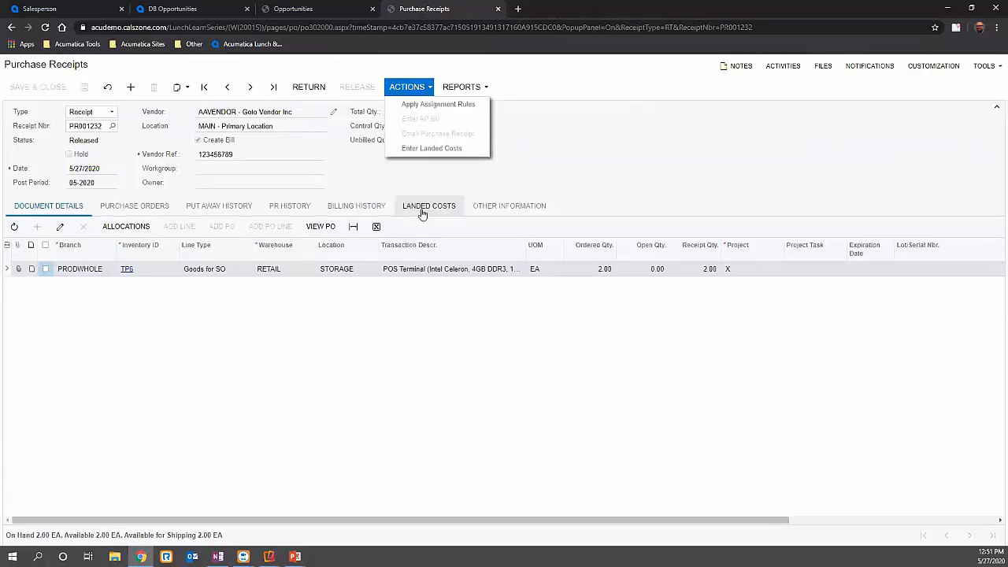
{"action": "left_click", "coordinate": [430, 148]}
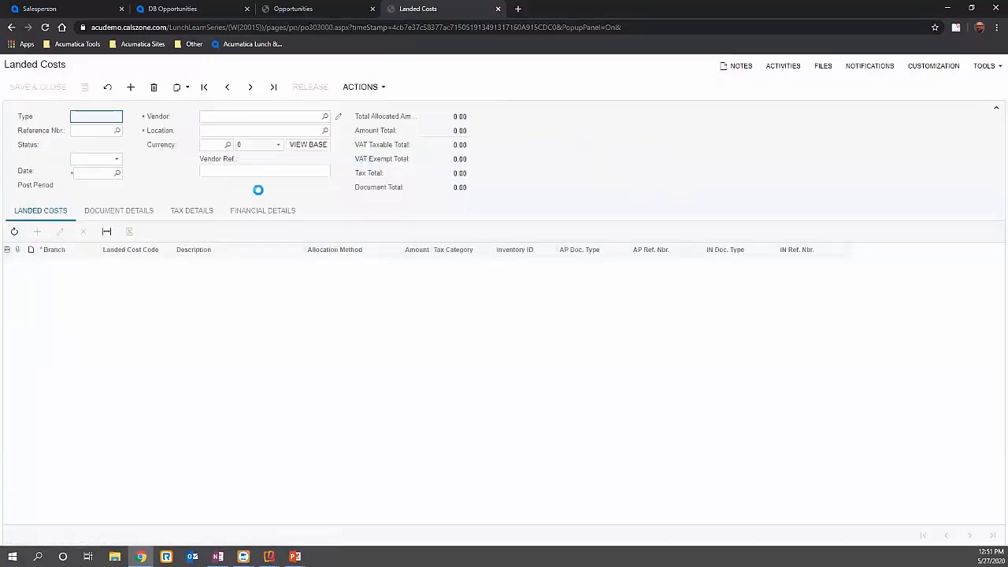
{"action": "left_click", "coordinate": [127, 215]}
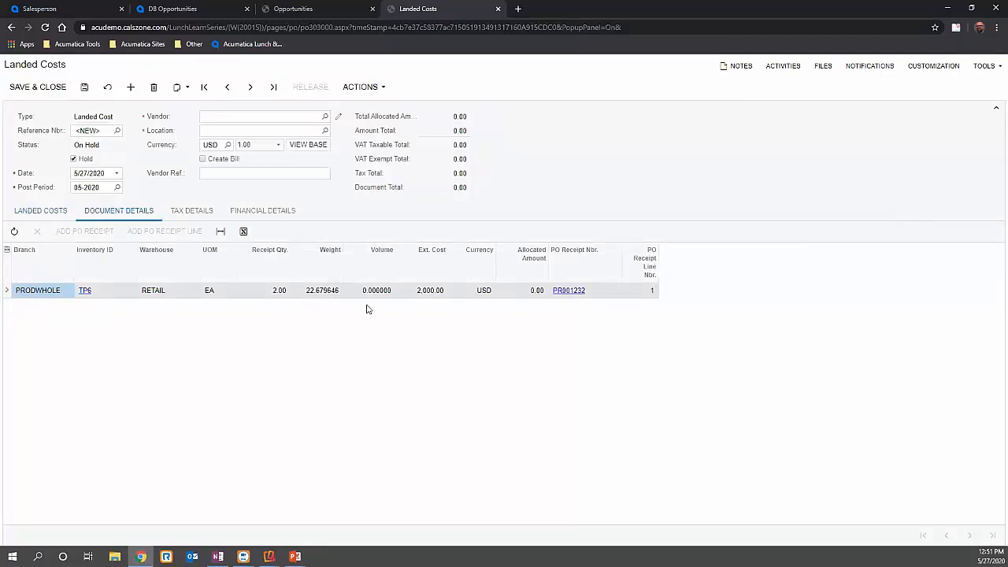
{"action": "left_click", "coordinate": [312, 116]}
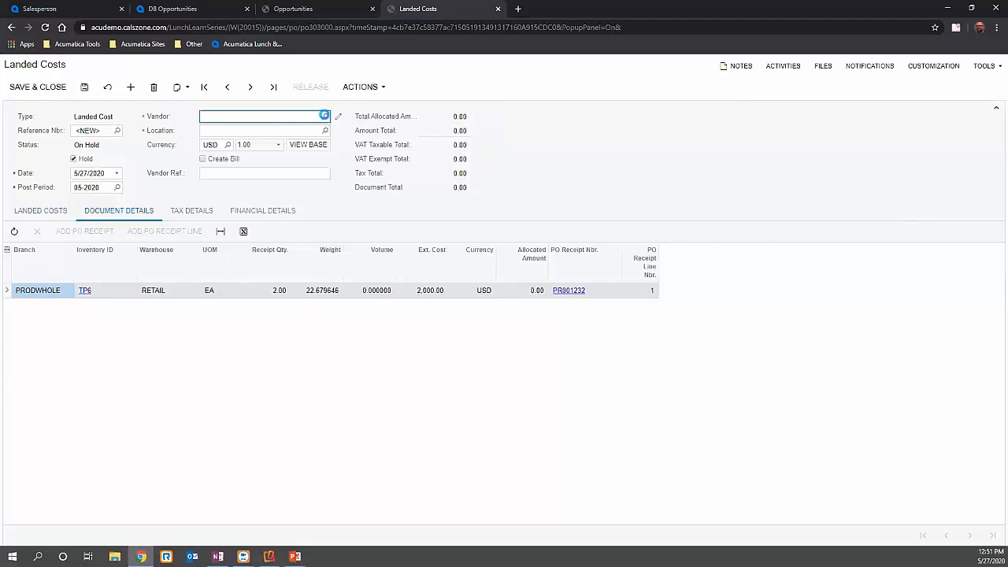
{"action": "left_click", "coordinate": [325, 116]}
{"action": "double_click", "coordinate": [292, 218]}
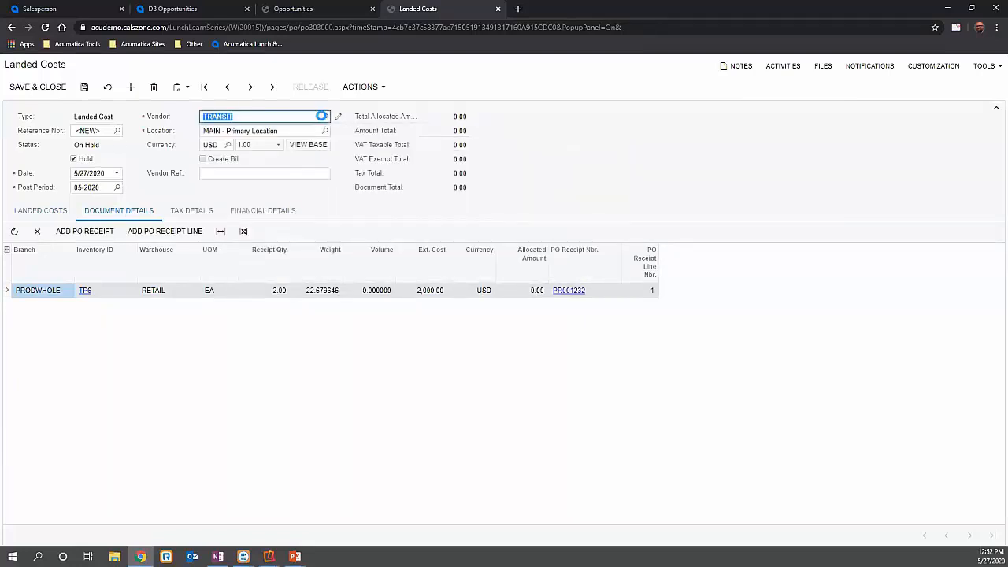
{"action": "left_click", "coordinate": [324, 117]}
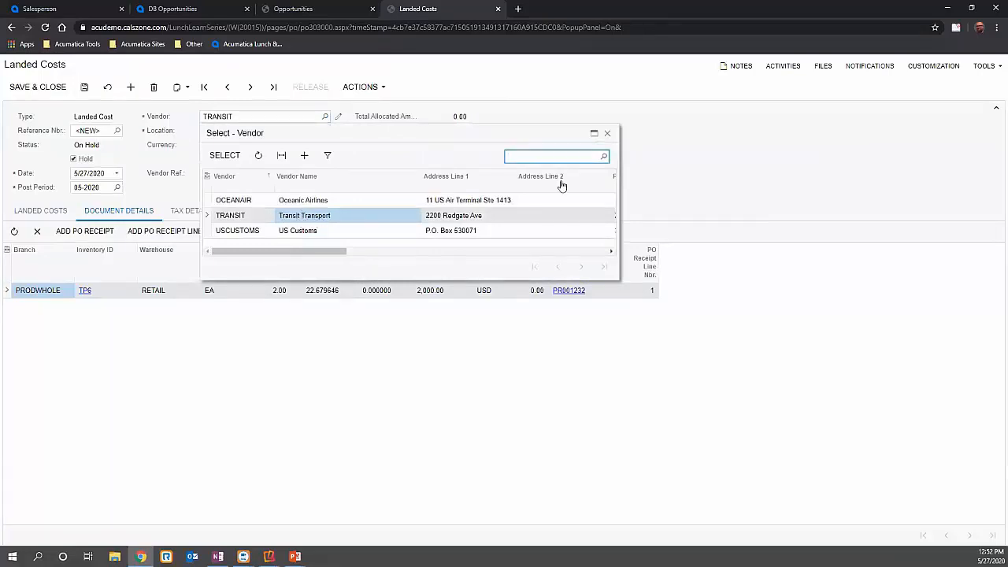
{"action": "left_click", "coordinate": [608, 133]}
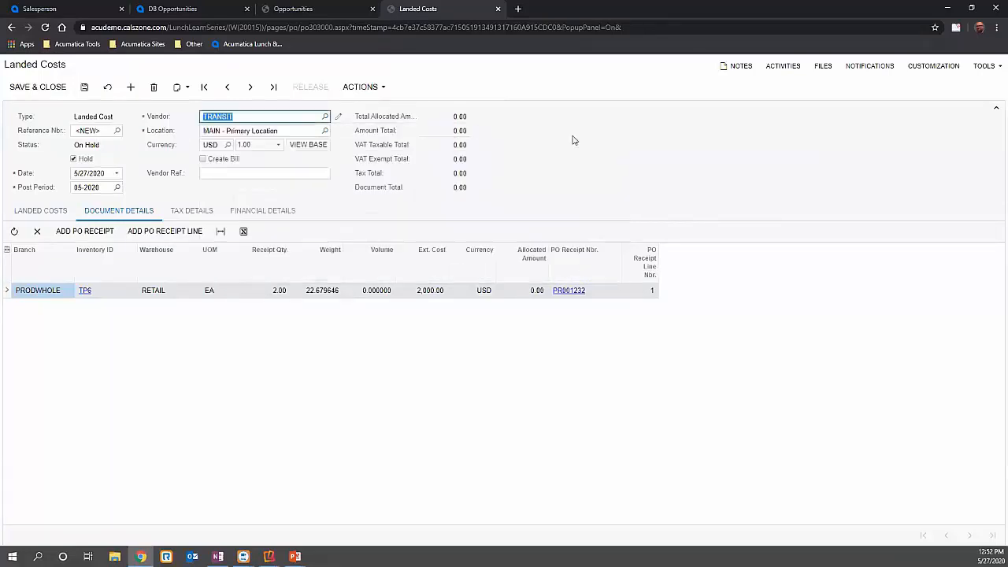
- Turn on Create Bill for the landed cost document and enter vendor reference 123456789, keeping TRANSIT as the vendor
{"action": "left_click", "coordinate": [45, 212]}
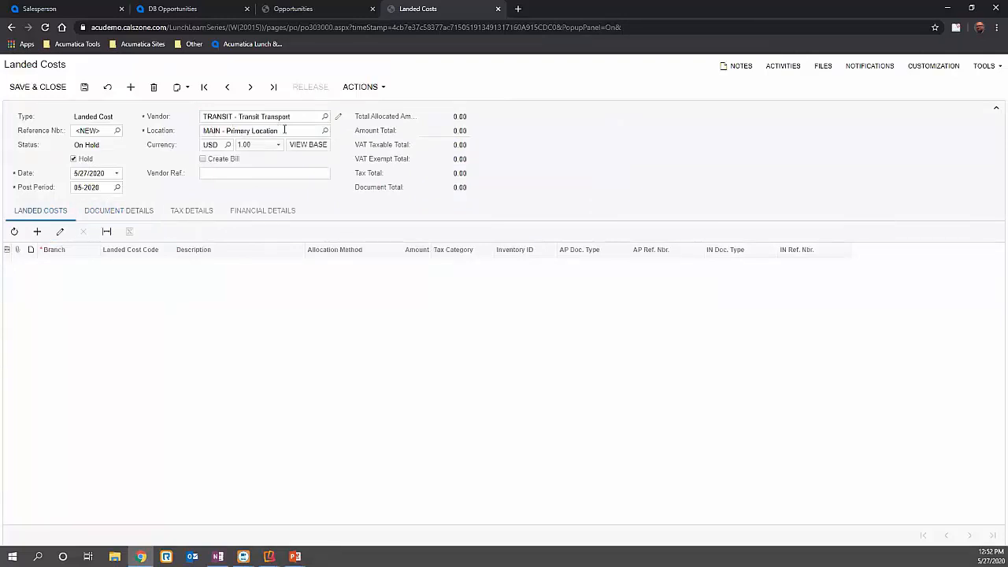
{"action": "left_click", "coordinate": [203, 158]}
{"action": "left_click", "coordinate": [294, 174]}
{"action": "type", "text": "123456789"}
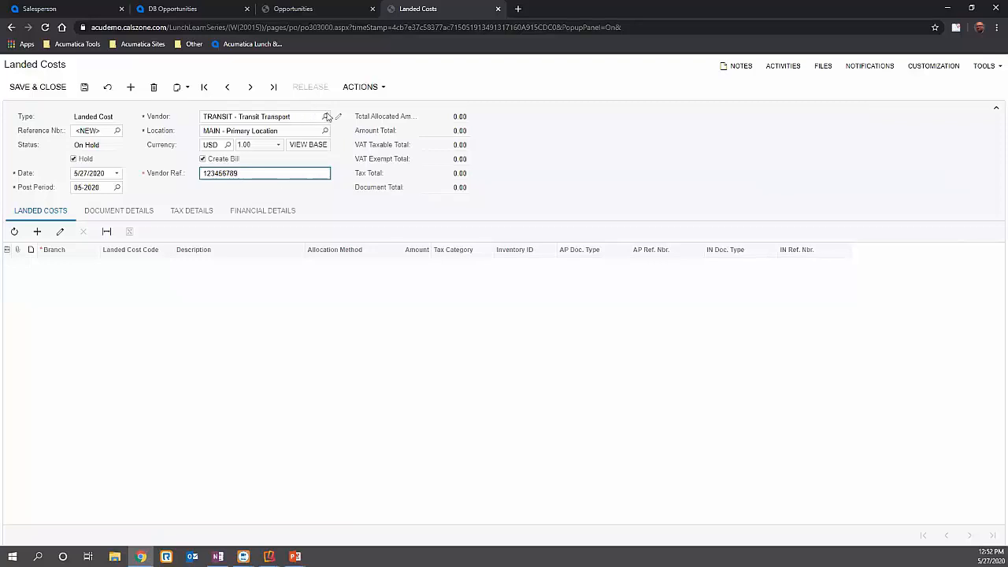
{"action": "left_click", "coordinate": [326, 117]}
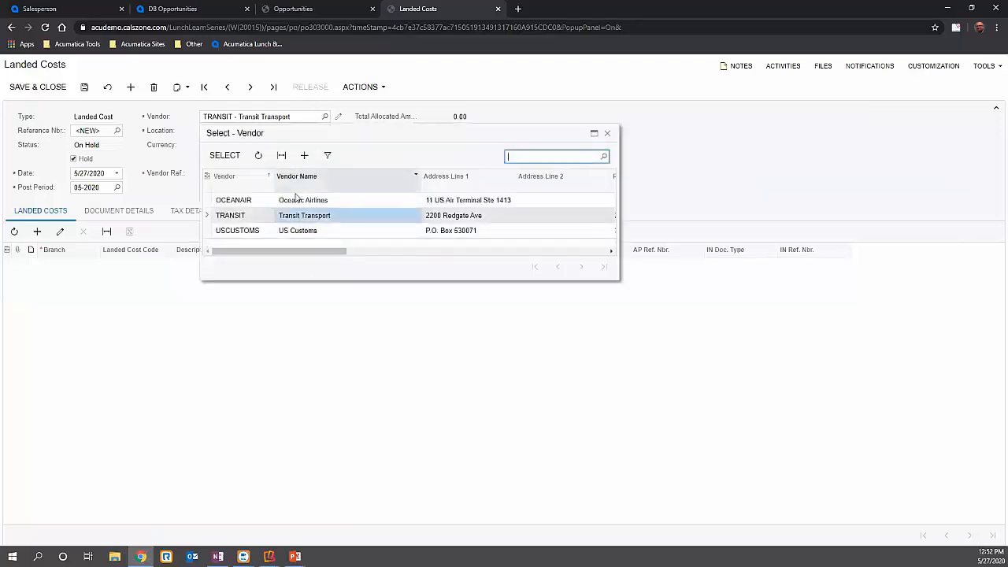
{"action": "left_click", "coordinate": [608, 133]}
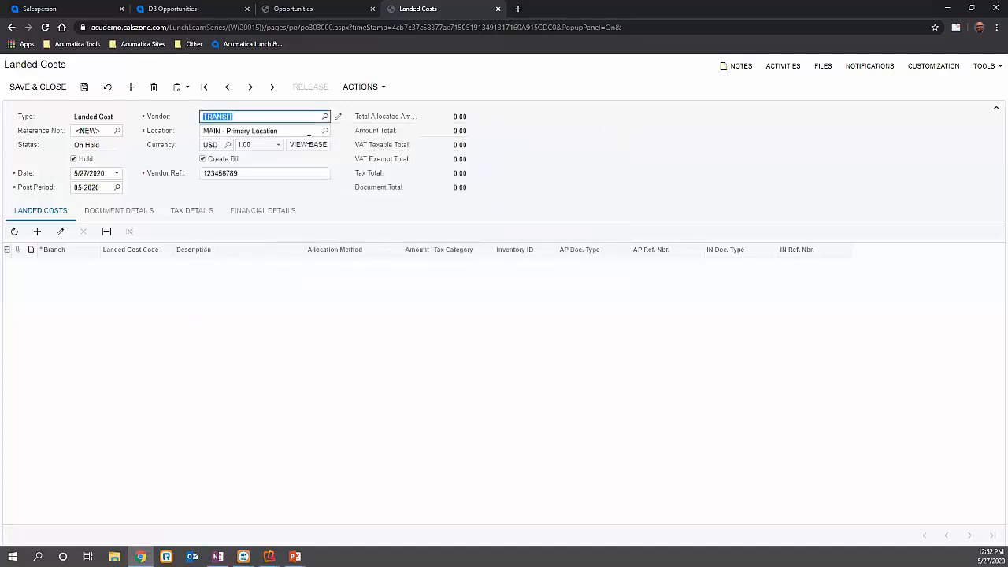
- Add a landed cost line with the TRANSPORT code and an amount of 25.00
{"action": "left_click", "coordinate": [37, 231]}
{"action": "left_click", "coordinate": [137, 265]}
{"action": "left_click", "coordinate": [178, 264]}
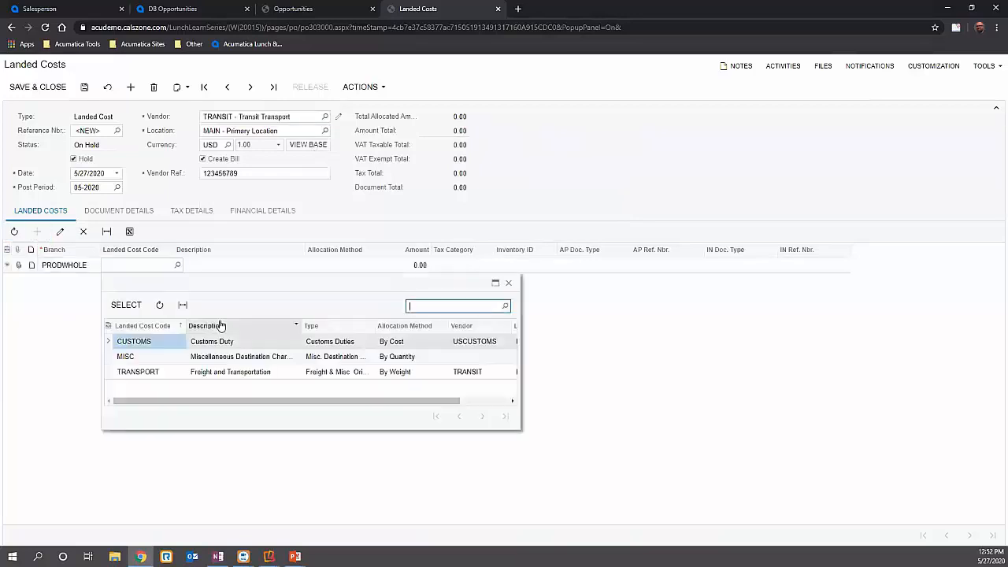
{"action": "double_click", "coordinate": [203, 372]}
{"action": "left_click", "coordinate": [418, 266]}
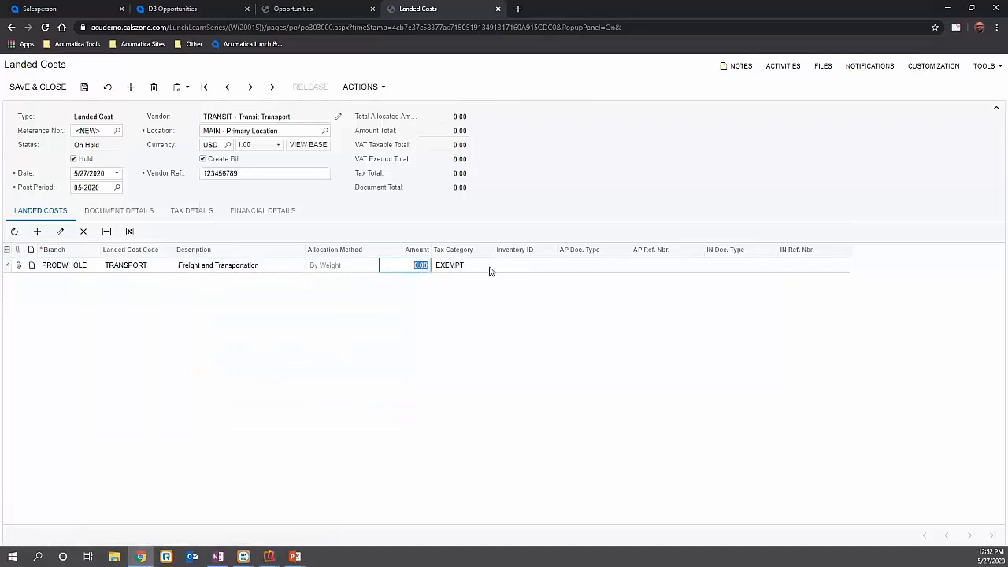
{"action": "type", "text": "25"}
{"action": "left_click", "coordinate": [509, 268]}
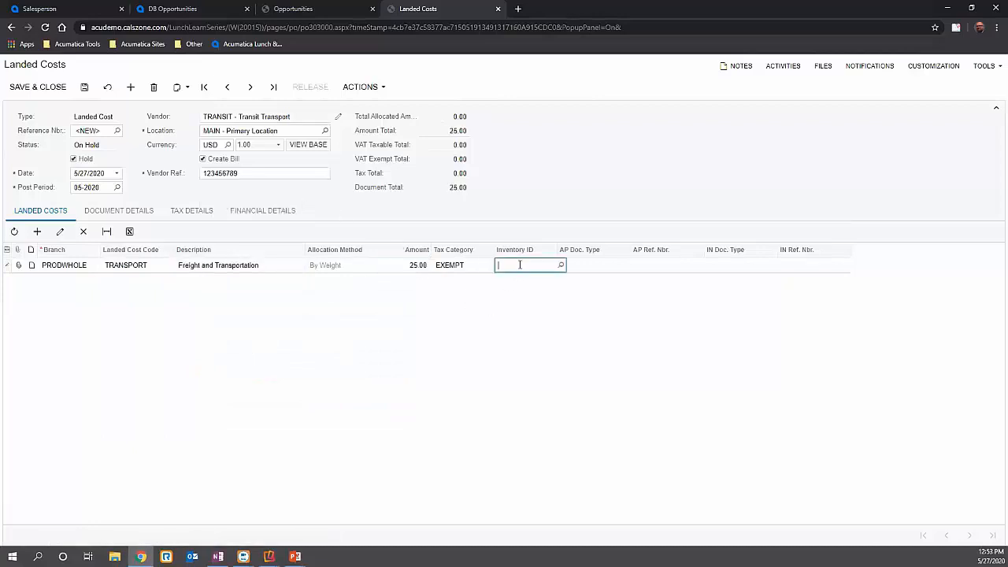
- Take the landed cost document off hold, save and release it, and close it
{"action": "left_click", "coordinate": [85, 88]}
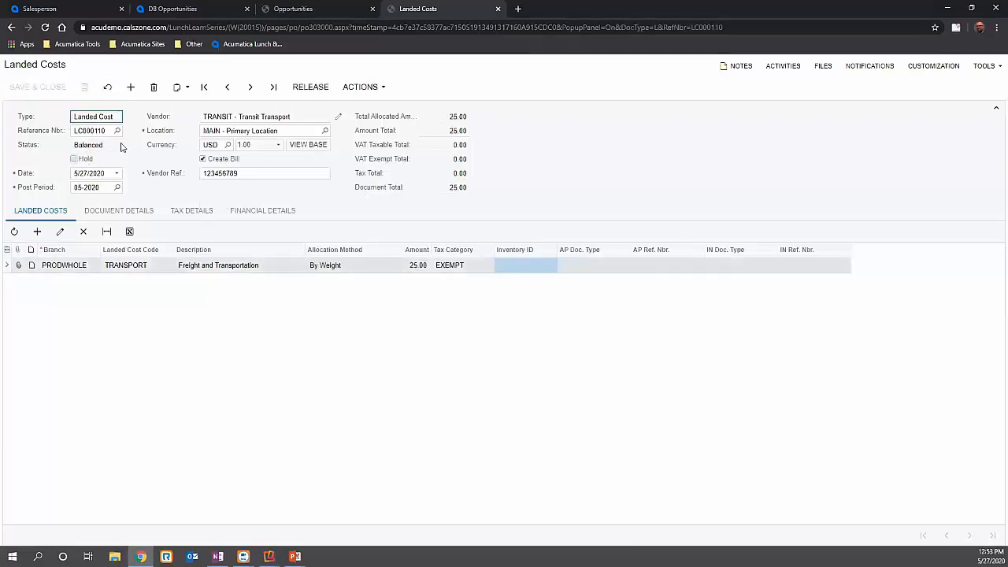
{"action": "left_click", "coordinate": [313, 88]}
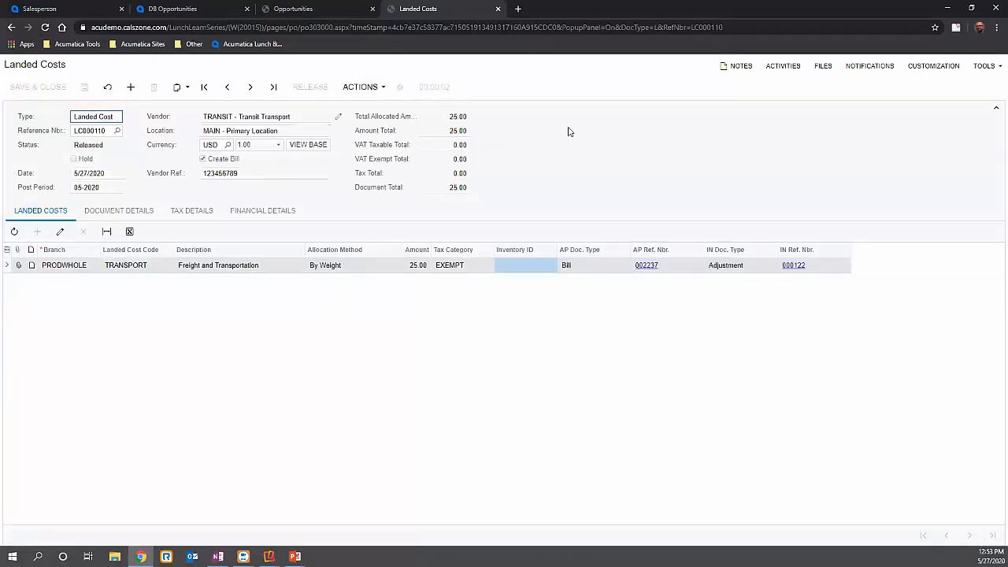
{"action": "left_click", "coordinate": [500, 10]}
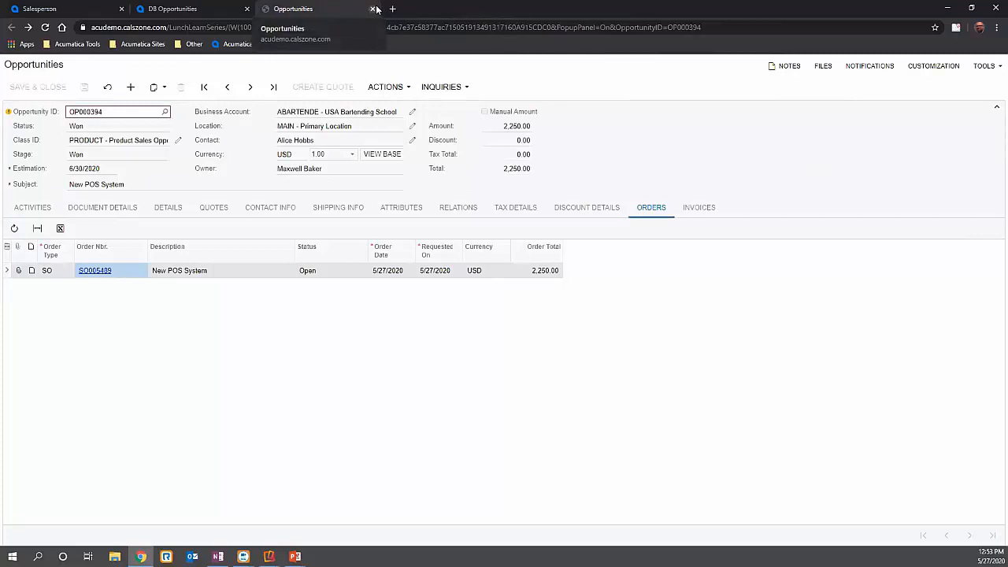
- Open the New POS System order from the sales orders list and check the allocations of its TP6 line
{"action": "left_click", "coordinate": [48, 9]}
{"action": "left_click", "coordinate": [55, 338]}
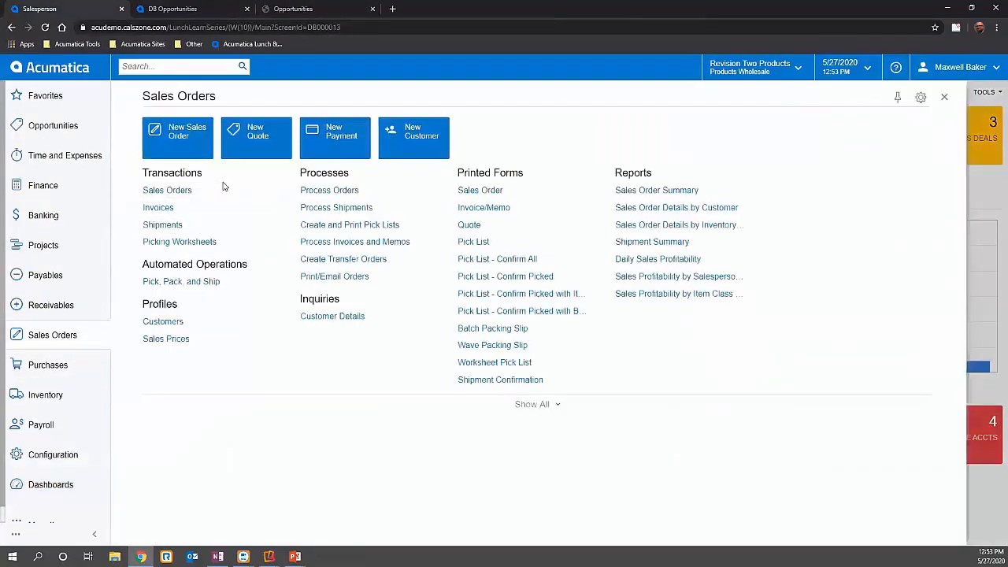
{"action": "left_click", "coordinate": [167, 191]}
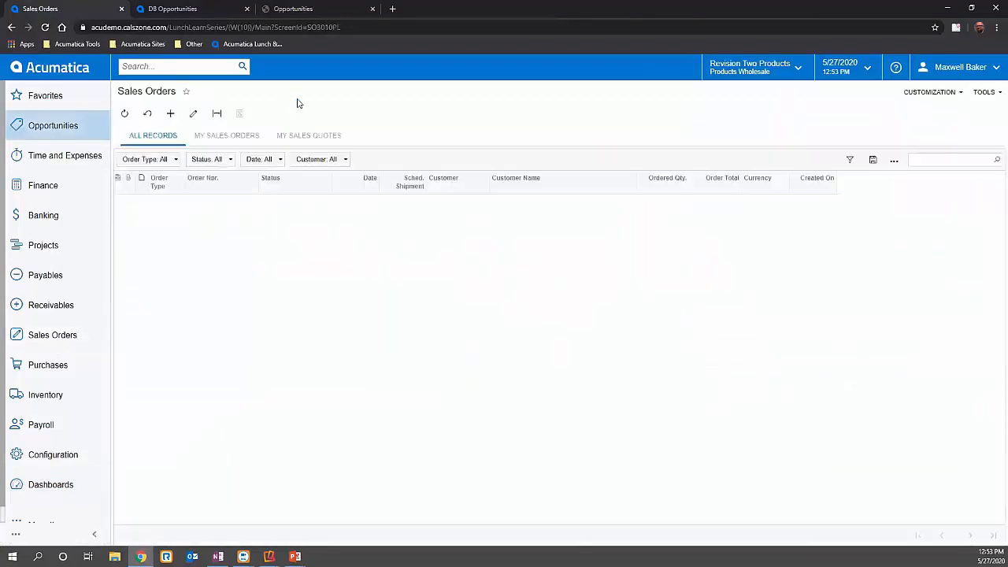
{"action": "left_click", "coordinate": [207, 202]}
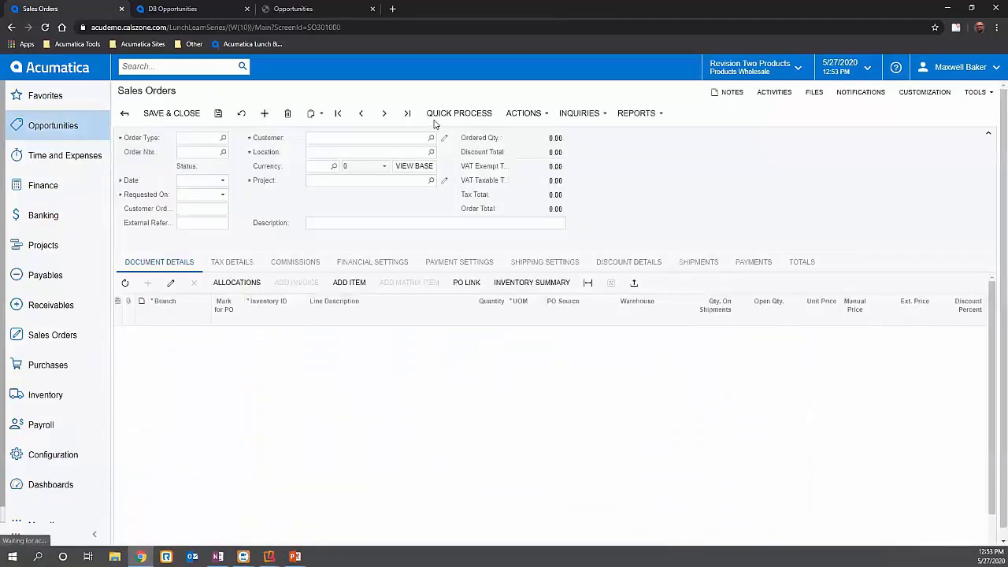
{"action": "left_click", "coordinate": [237, 284]}
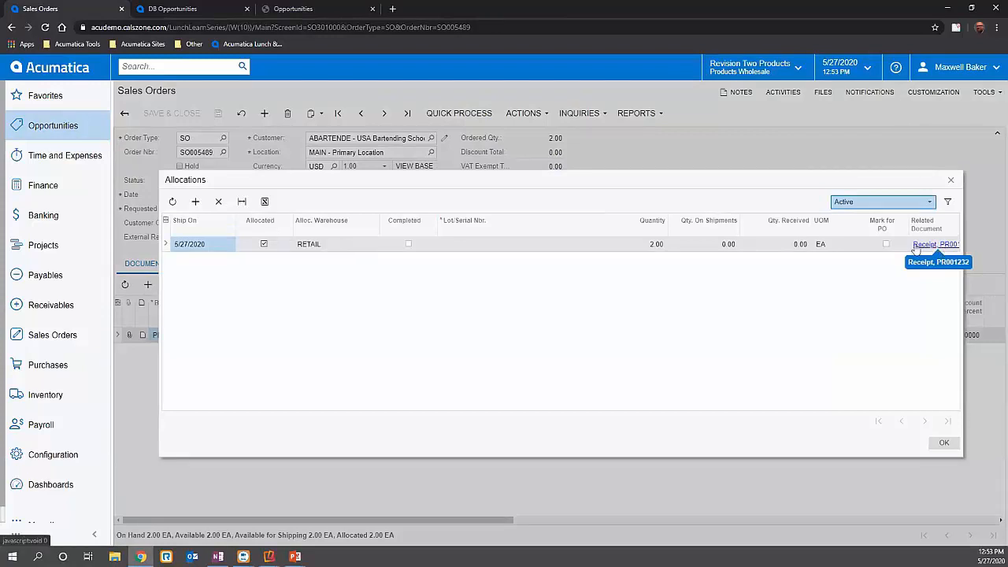
{"action": "left_click", "coordinate": [951, 180]}
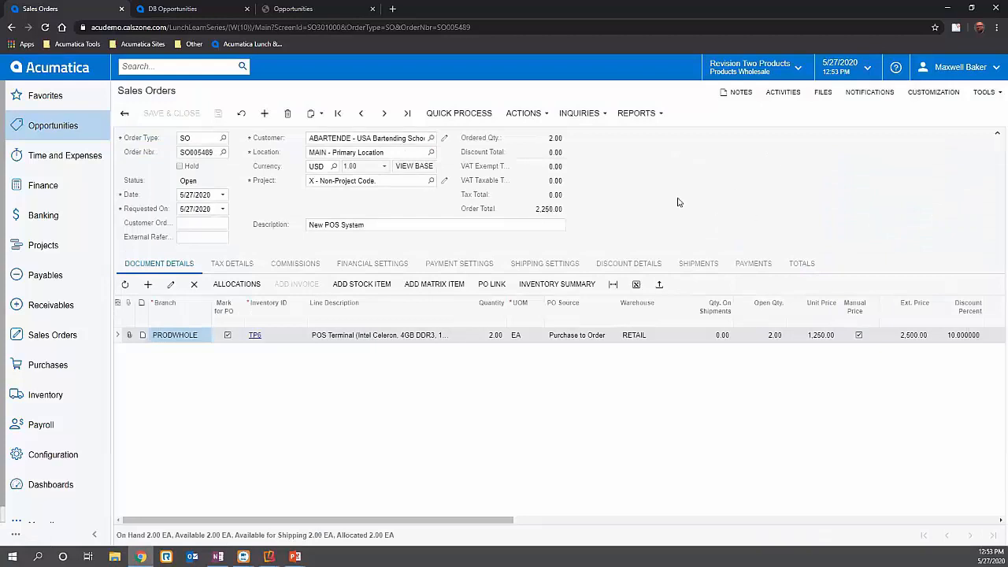
- Create a shipment from the sales order for its TP6 line in the RETAIL warehouse
{"action": "left_click", "coordinate": [467, 113]}
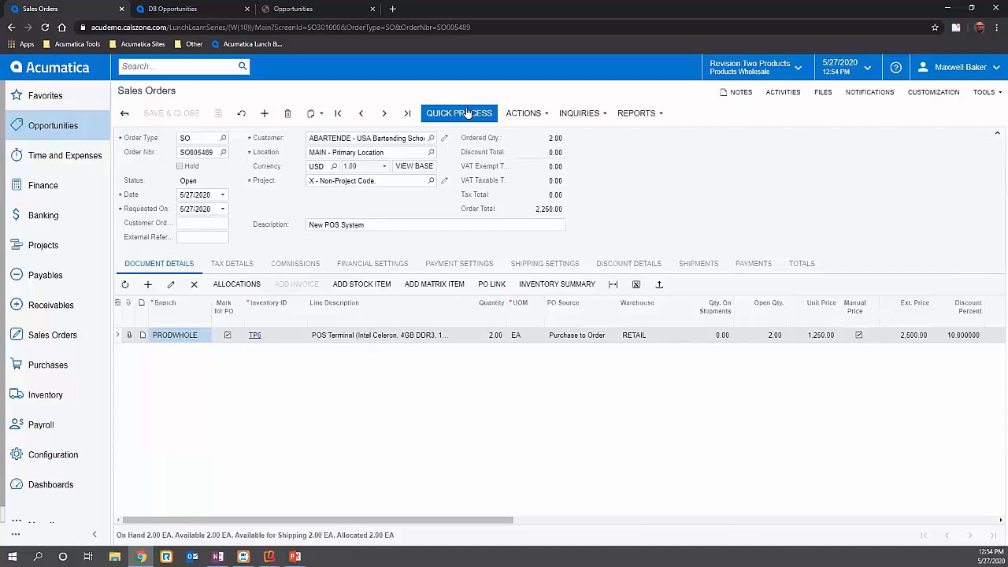
{"action": "left_click", "coordinate": [524, 113]}
{"action": "left_click", "coordinate": [531, 132]}
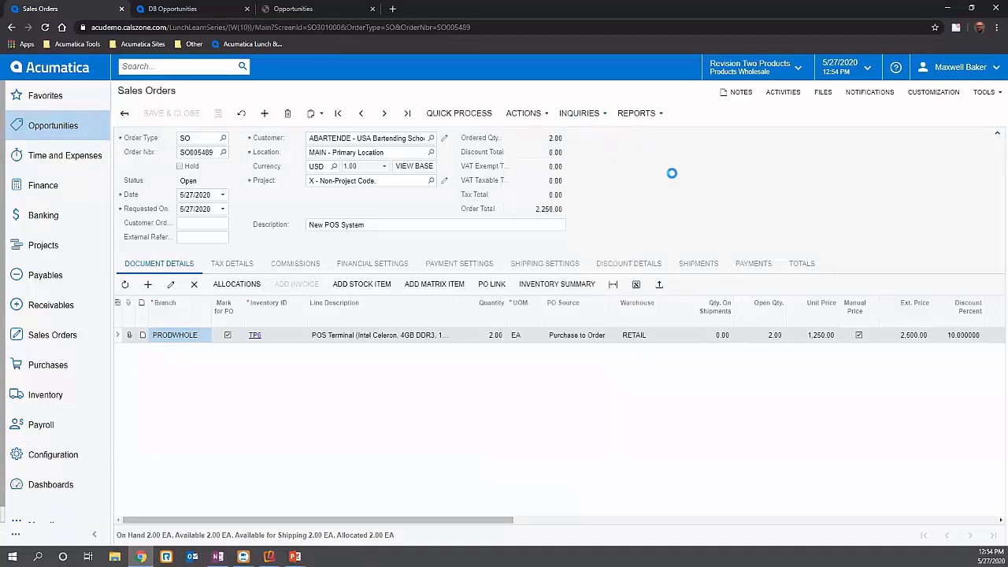
{"action": "left_click", "coordinate": [649, 343]}
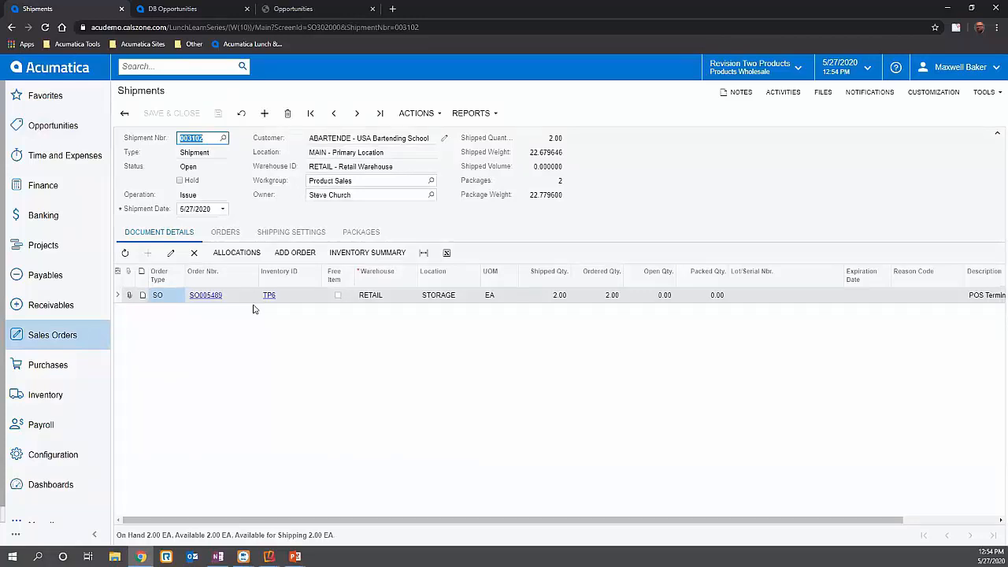
- Review the new shipment's linked orders, shipping settings and packages
{"action": "left_click", "coordinate": [226, 232]}
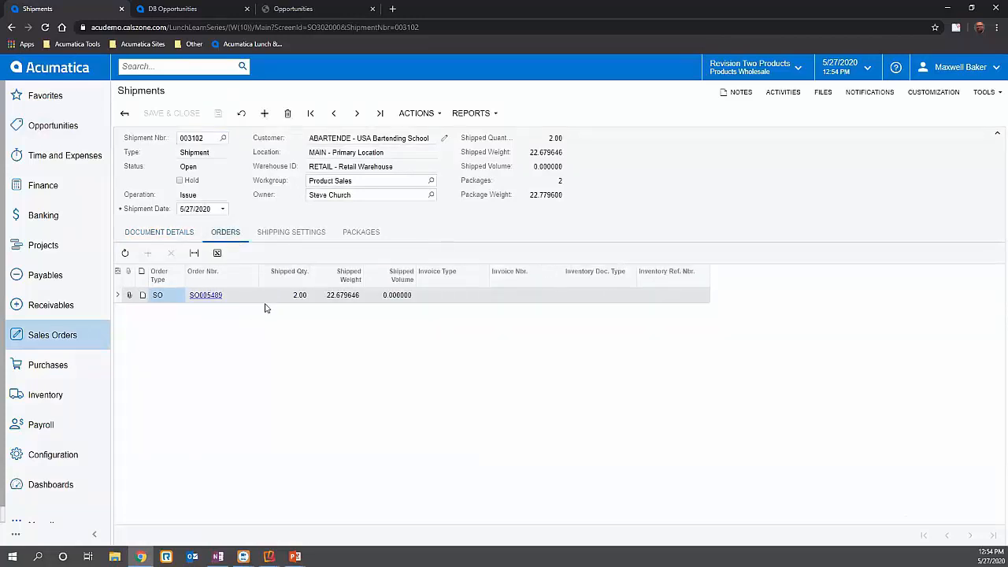
{"action": "left_click", "coordinate": [291, 232]}
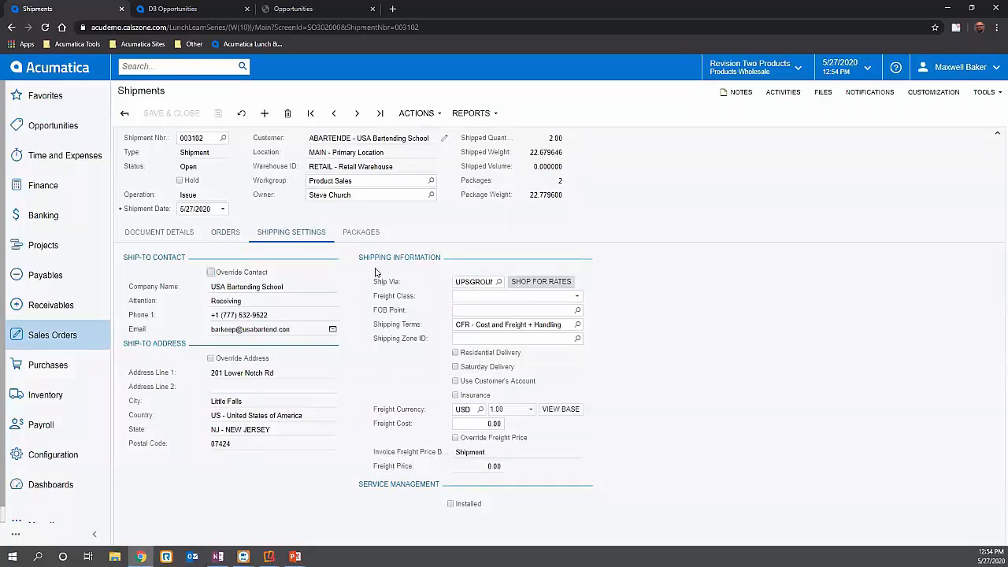
{"action": "left_click", "coordinate": [375, 229]}
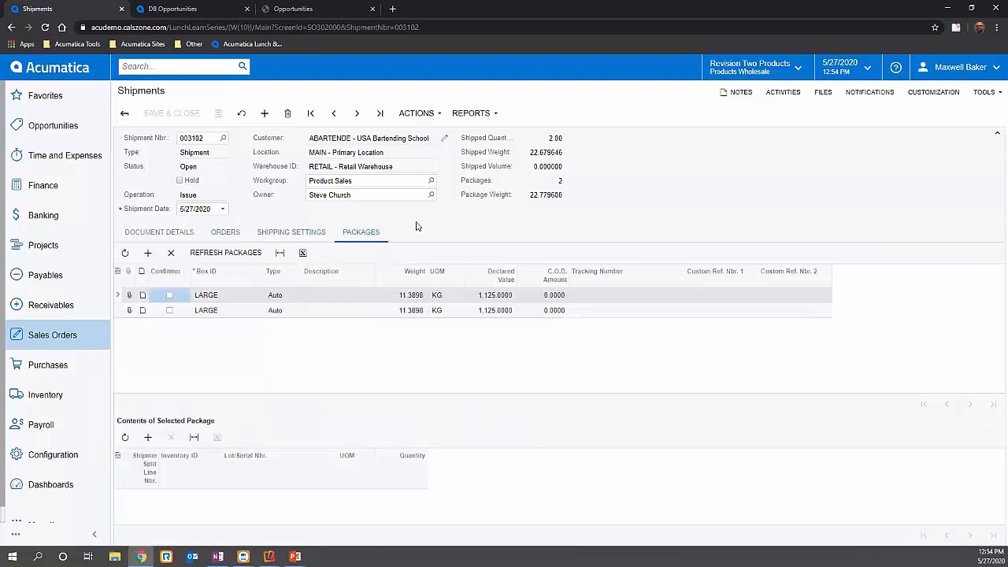
{"action": "left_click", "coordinate": [233, 298]}
- Confirm the shipment, view the UPS label attached to its first package, and return to the shipment
{"action": "left_click", "coordinate": [426, 114]}
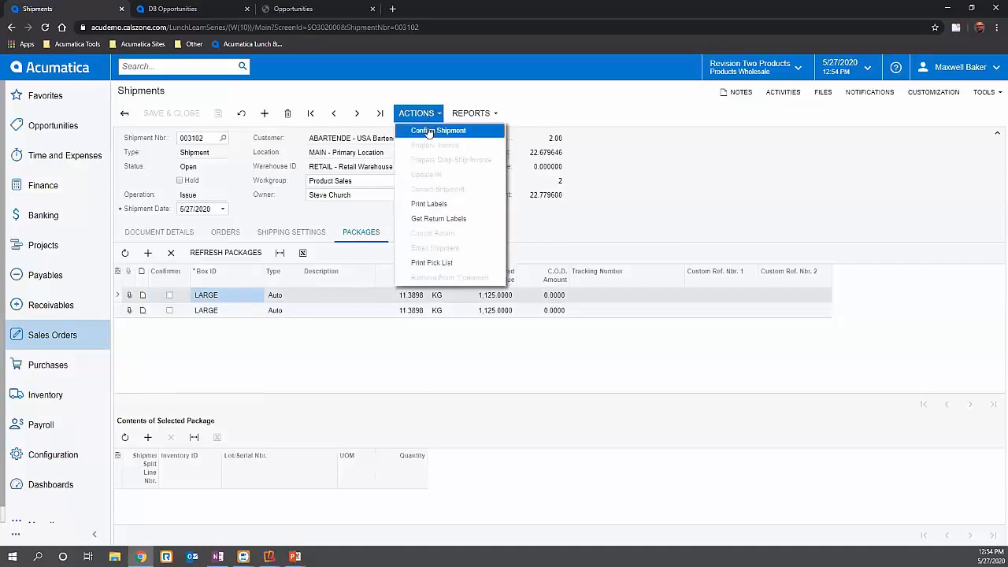
{"action": "left_click", "coordinate": [428, 132]}
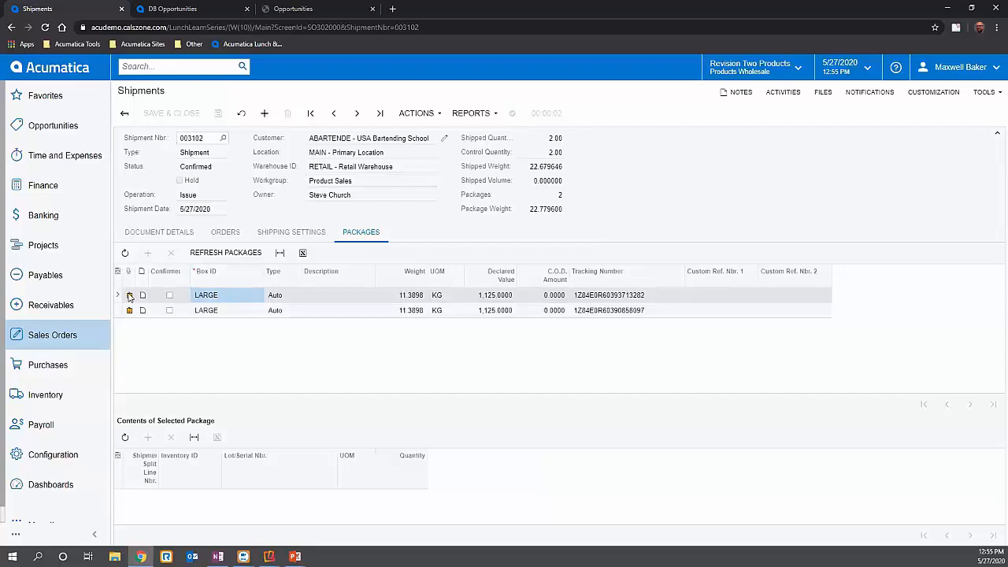
{"action": "left_click", "coordinate": [438, 259]}
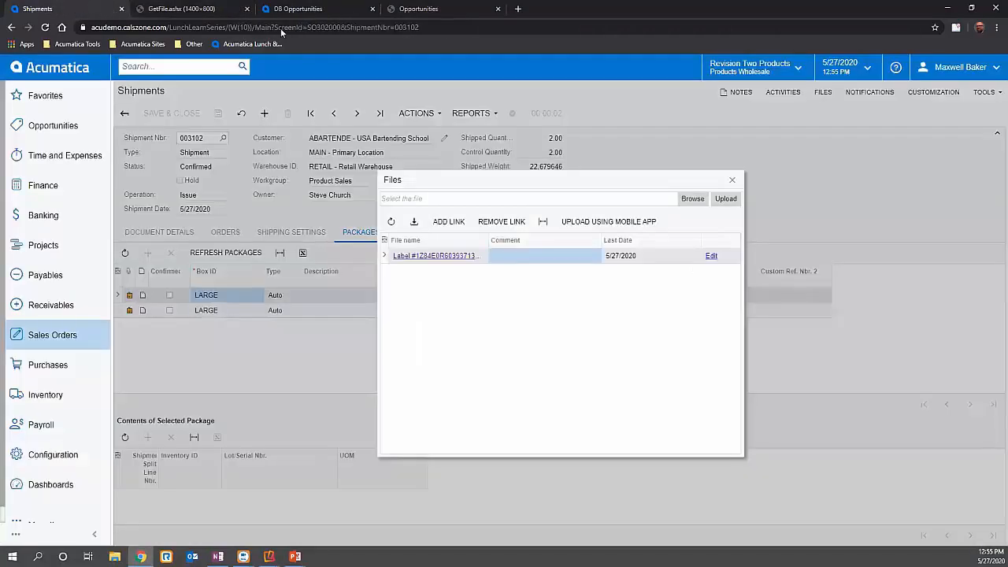
{"action": "left_click", "coordinate": [48, 8]}
{"action": "left_click", "coordinate": [521, 146]}
- Generate the carrier labels report for the shipment, page through it, and return to the shipment
{"action": "left_click", "coordinate": [419, 114]}
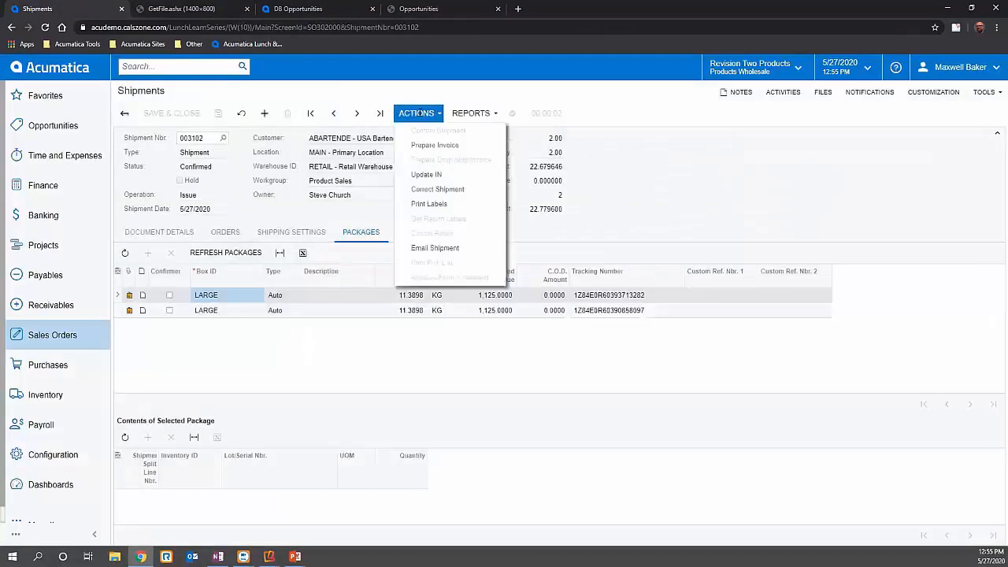
{"action": "left_click", "coordinate": [410, 115]}
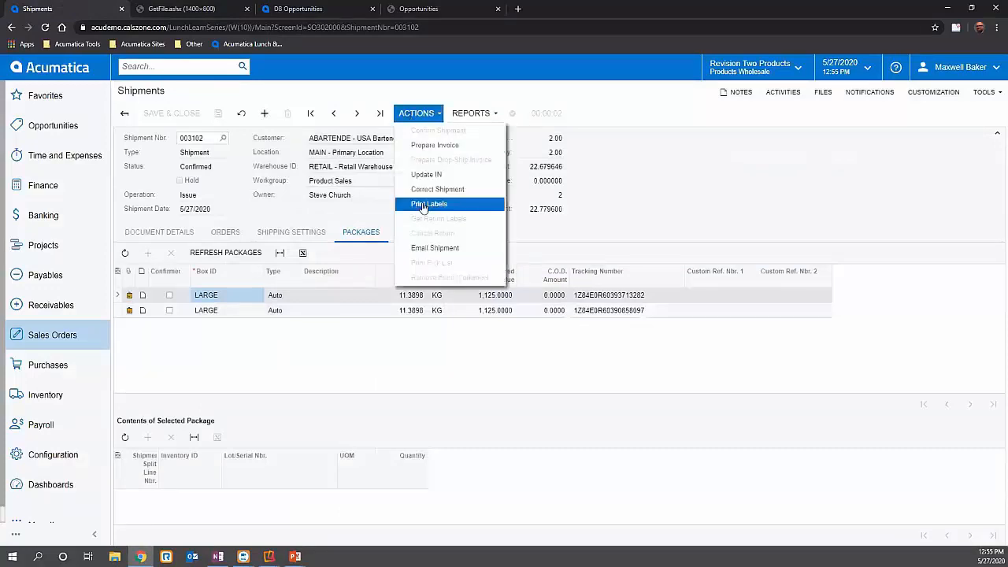
{"action": "left_click", "coordinate": [428, 203]}
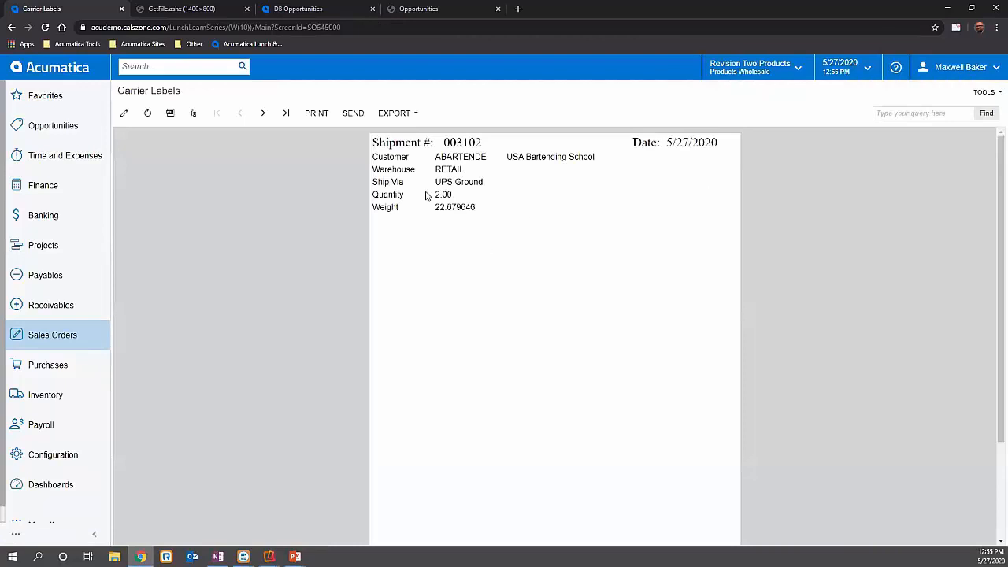
{"action": "left_click", "coordinate": [264, 115]}
{"action": "left_click", "coordinate": [240, 113]}
{"action": "left_click", "coordinate": [11, 27]}
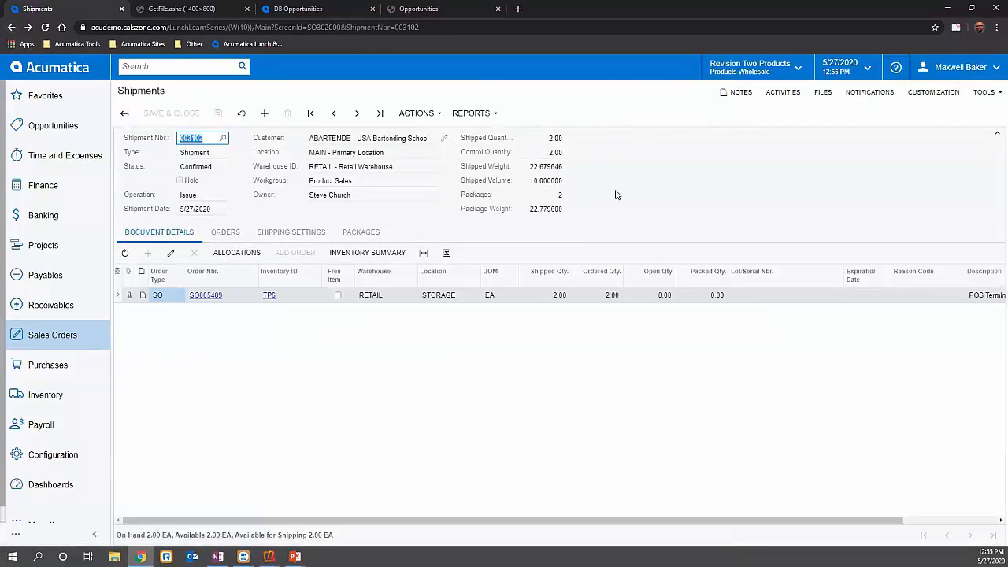
- Prepare and release the invoice for the confirmed shipment, and check its financial details
{"action": "left_click", "coordinate": [416, 113]}
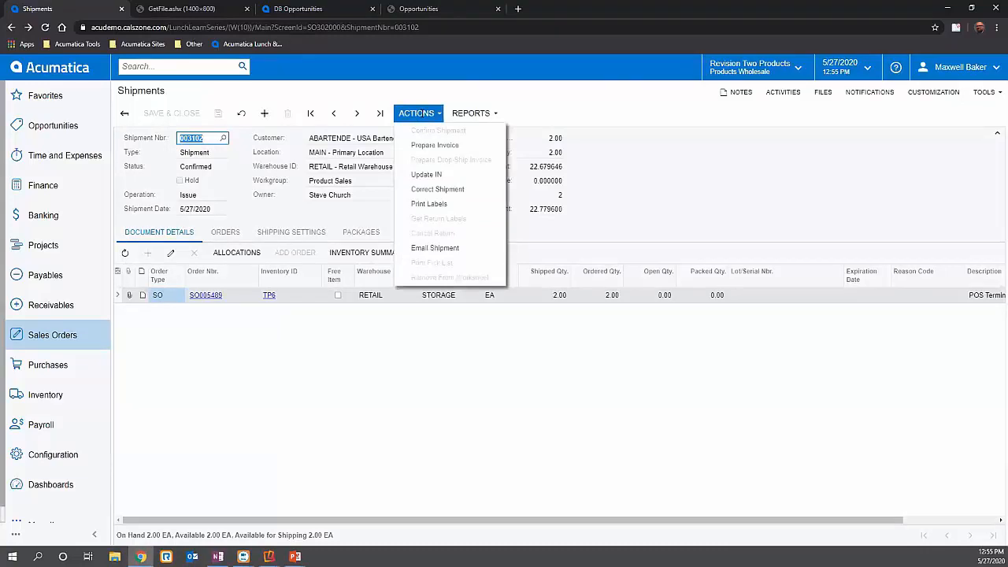
{"action": "left_click", "coordinate": [427, 145]}
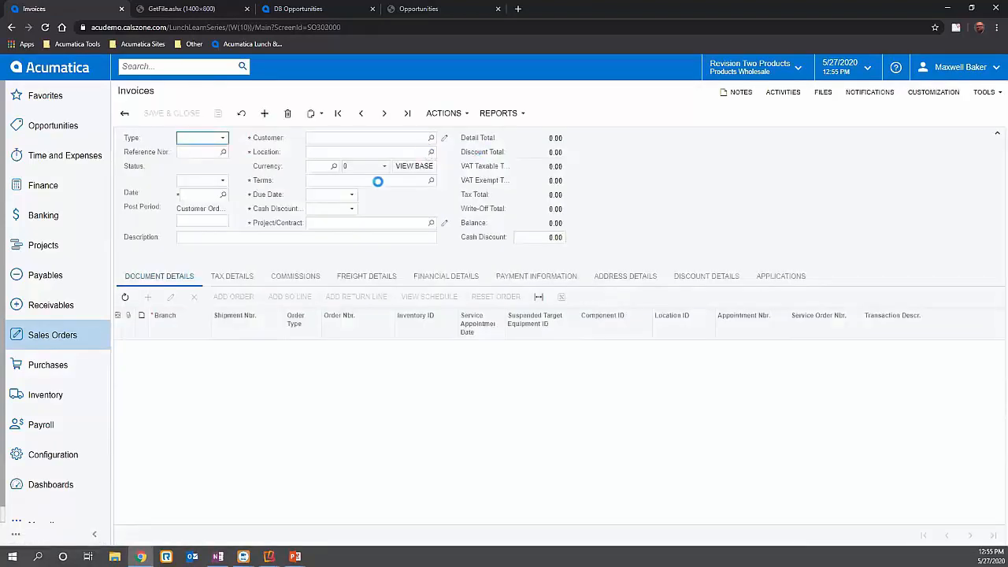
{"action": "left_click", "coordinate": [445, 114]}
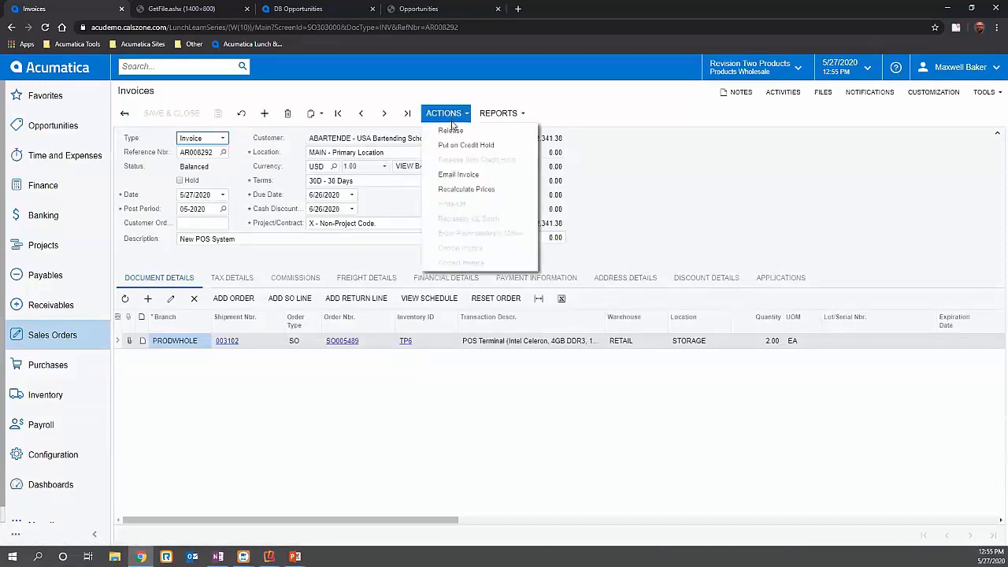
{"action": "left_click", "coordinate": [452, 131]}
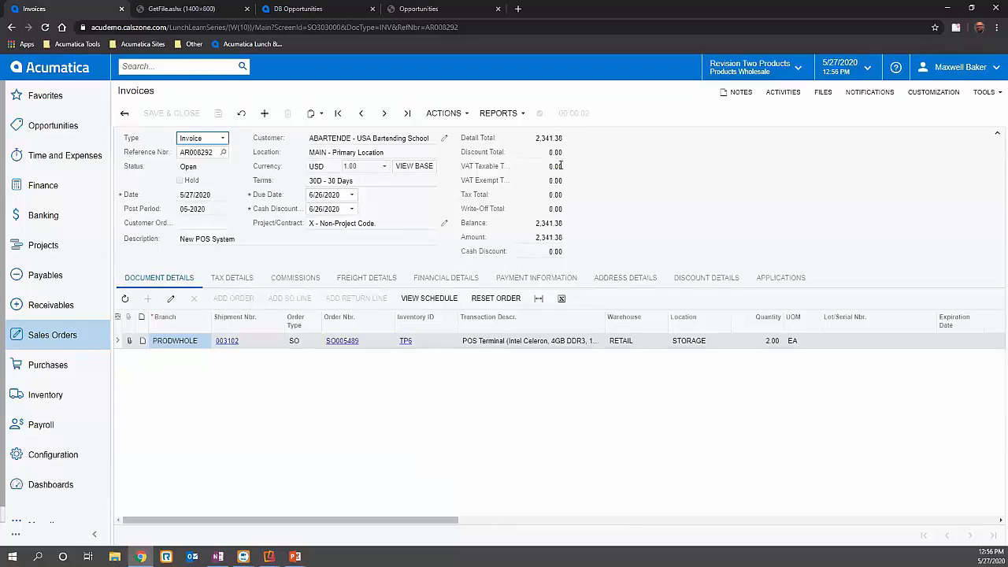
{"action": "left_click", "coordinate": [429, 277]}
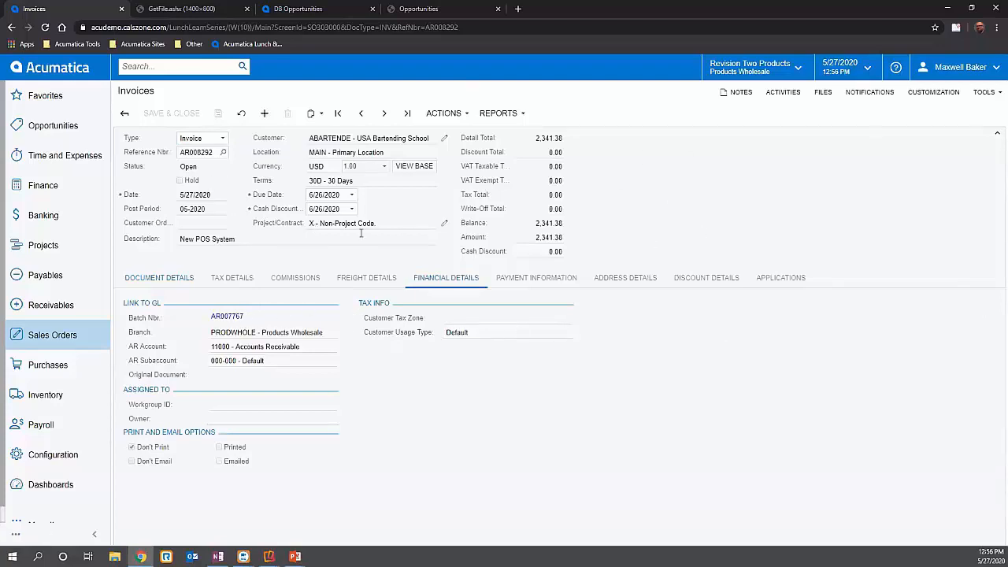
- Leave the invoice and open the quote described as SO Quote to SO Order Example from the sales orders list
{"action": "left_click", "coordinate": [125, 113]}
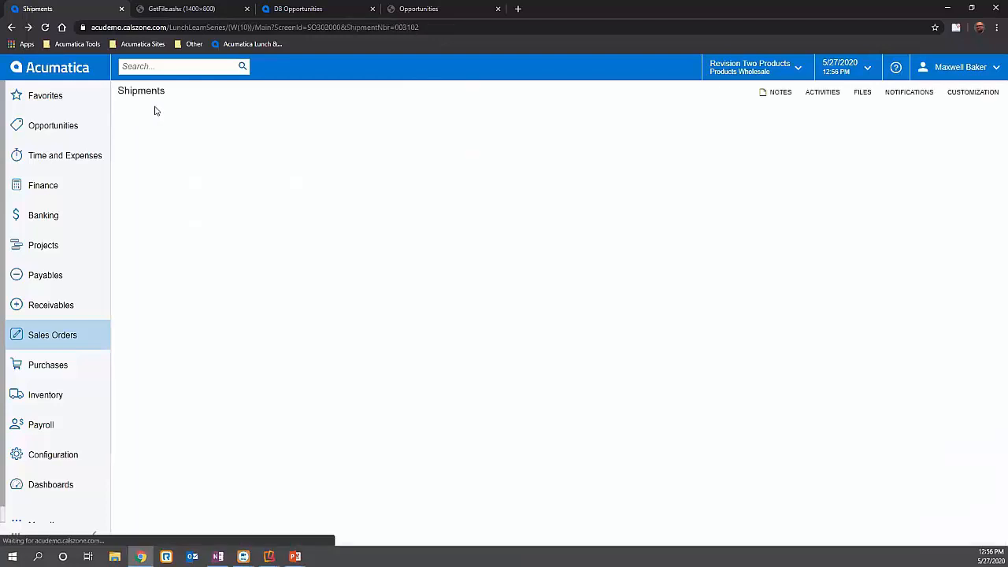
{"action": "left_click", "coordinate": [63, 337]}
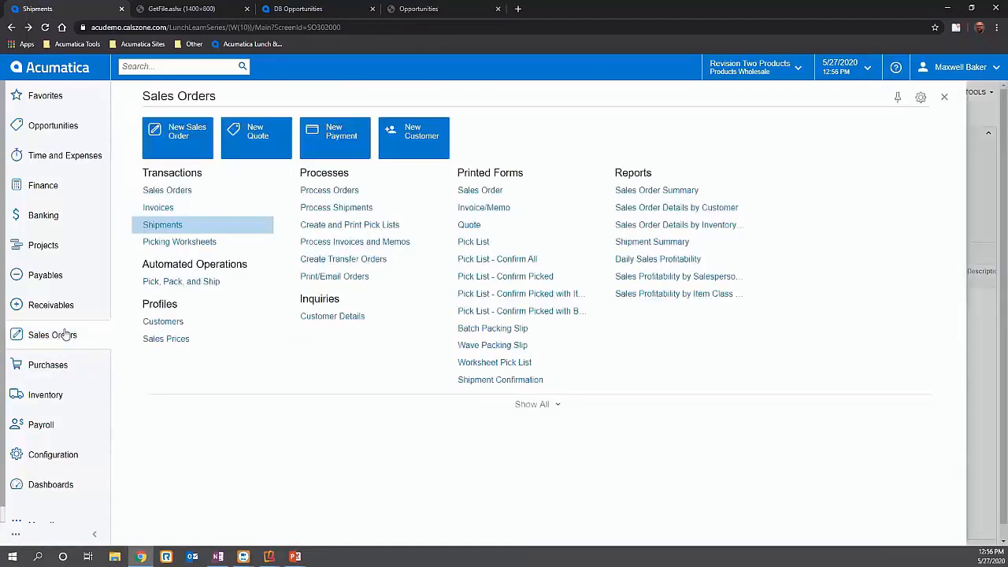
{"action": "left_click", "coordinate": [167, 190]}
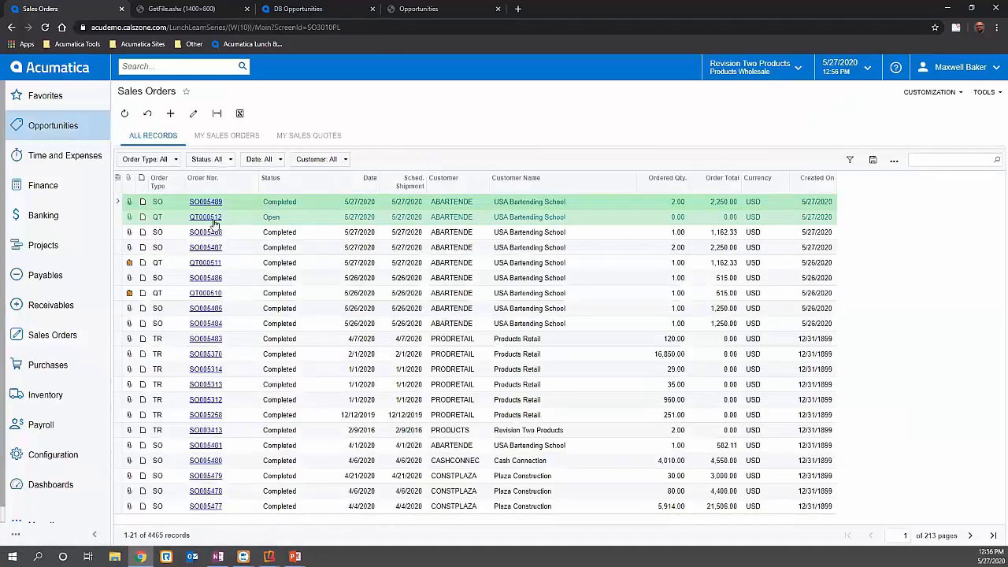
{"action": "left_click", "coordinate": [219, 219]}
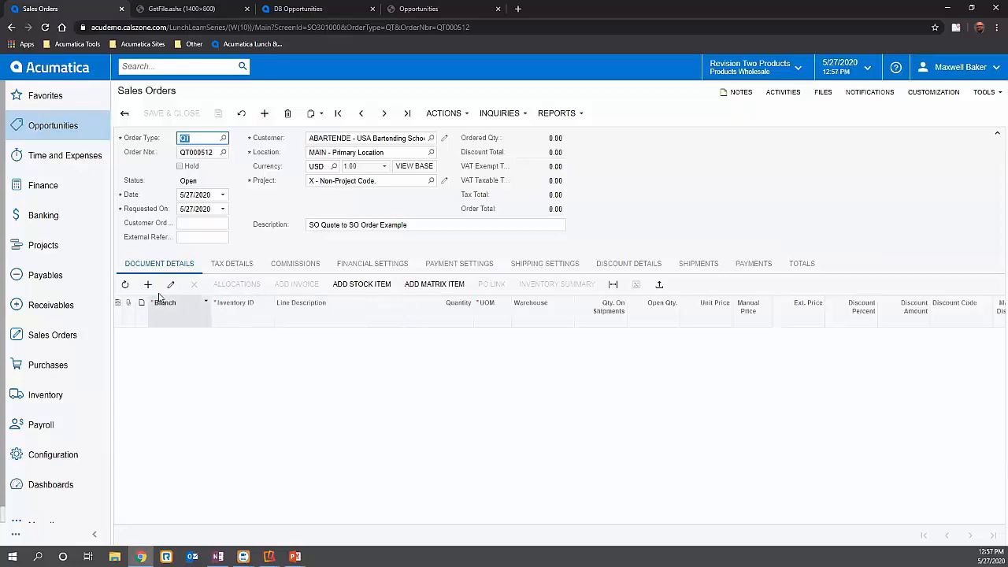
- Open the stock item lookup for the quote and list previously sold items, including those not available
{"action": "left_click", "coordinate": [373, 295]}
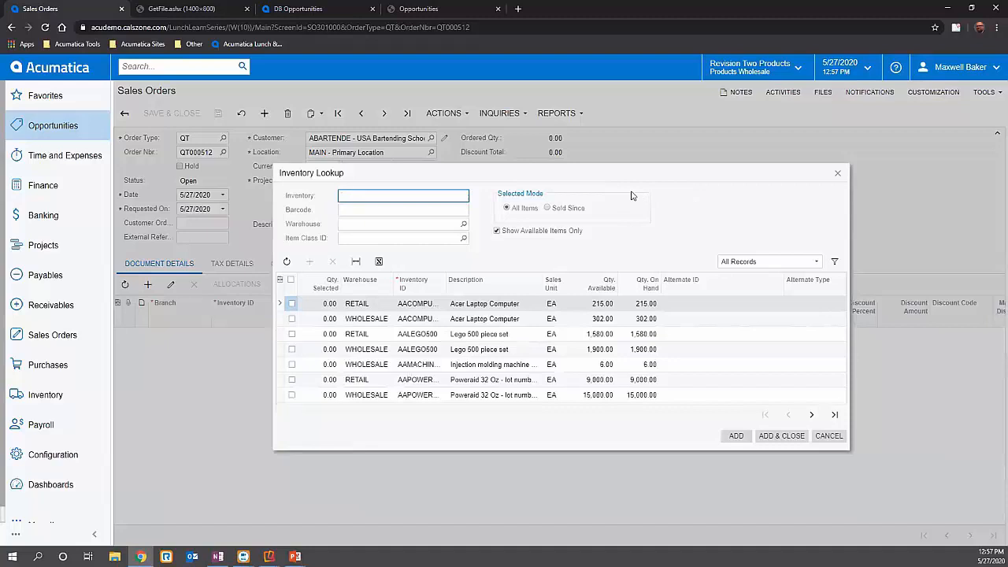
{"action": "left_click", "coordinate": [547, 208]}
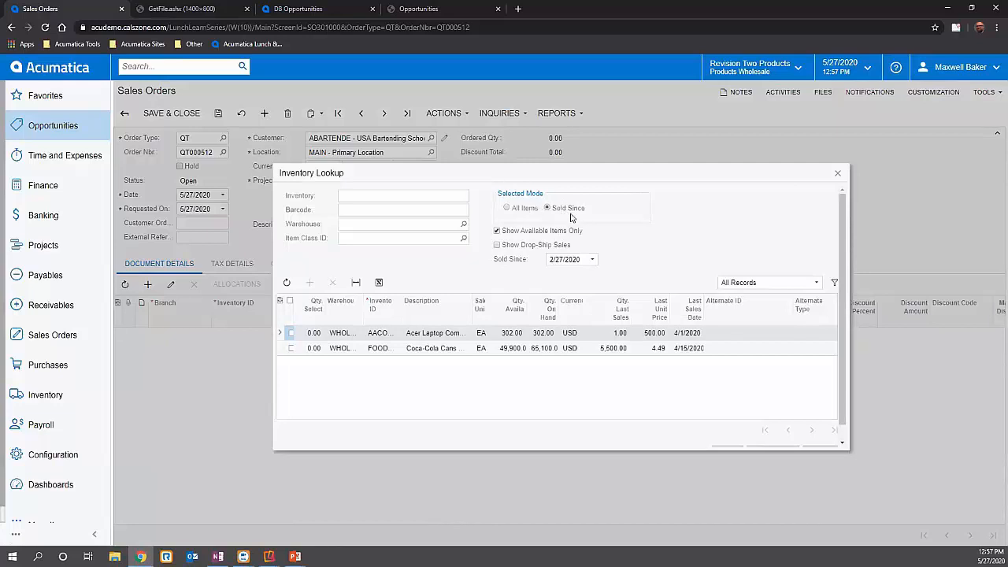
{"action": "left_click", "coordinate": [498, 232]}
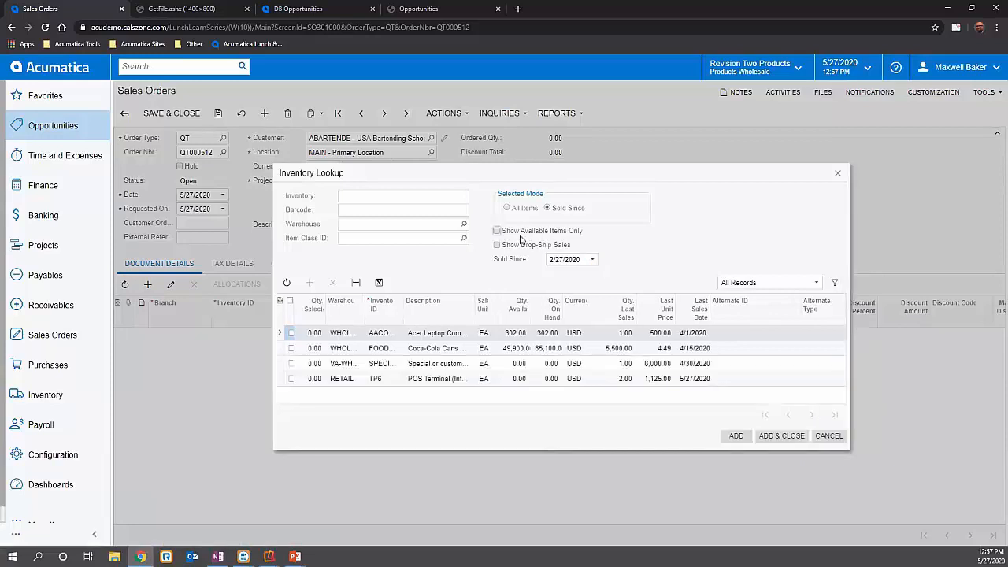
- Add the TP6 POS terminal from the RETAIL warehouse to the quote and save it
{"action": "left_click", "coordinate": [551, 380]}
{"action": "left_click", "coordinate": [312, 380]}
{"action": "left_click", "coordinate": [384, 385]}
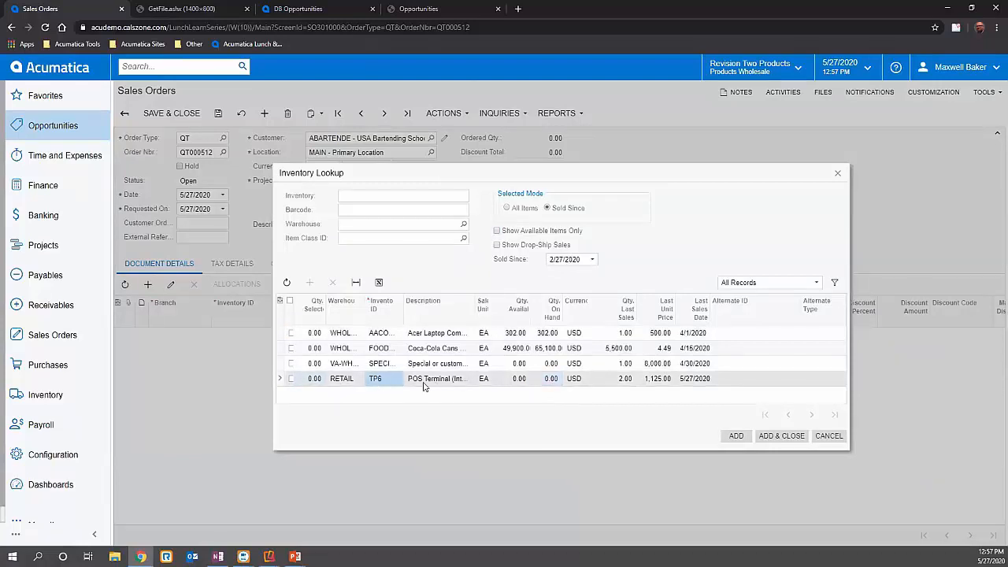
{"action": "left_click", "coordinate": [291, 379]}
{"action": "left_click", "coordinate": [780, 438]}
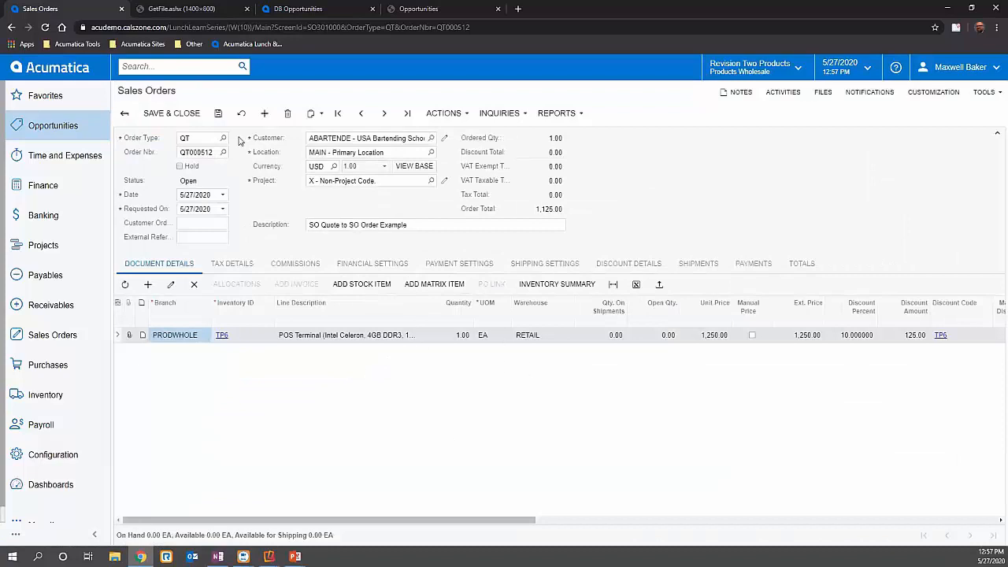
{"action": "left_click", "coordinate": [218, 114]}
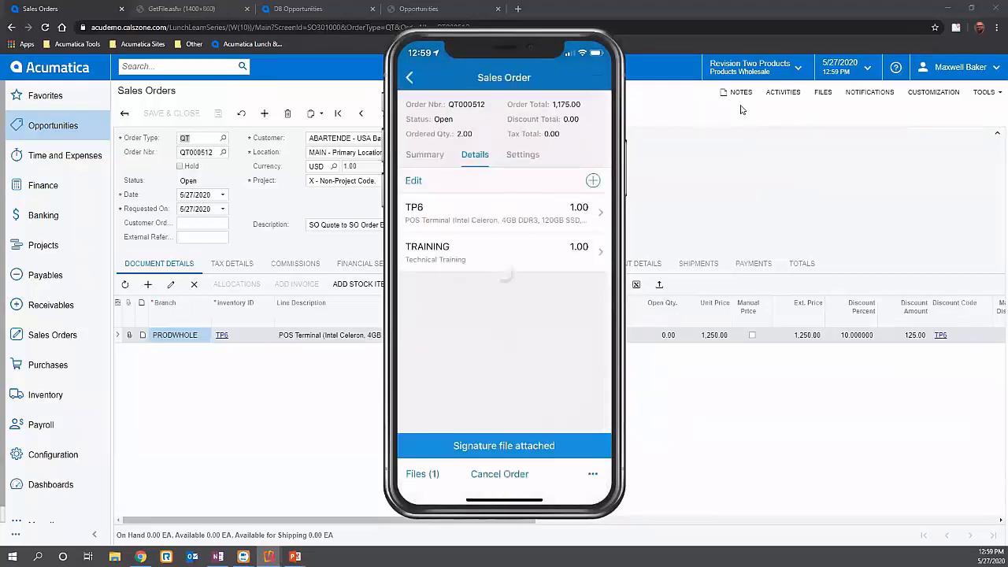
- Move the mirrored phone window out of the way, reload the quote, and check its TRAINING line
{"action": "mouse_move", "coordinate": [614, 100]}
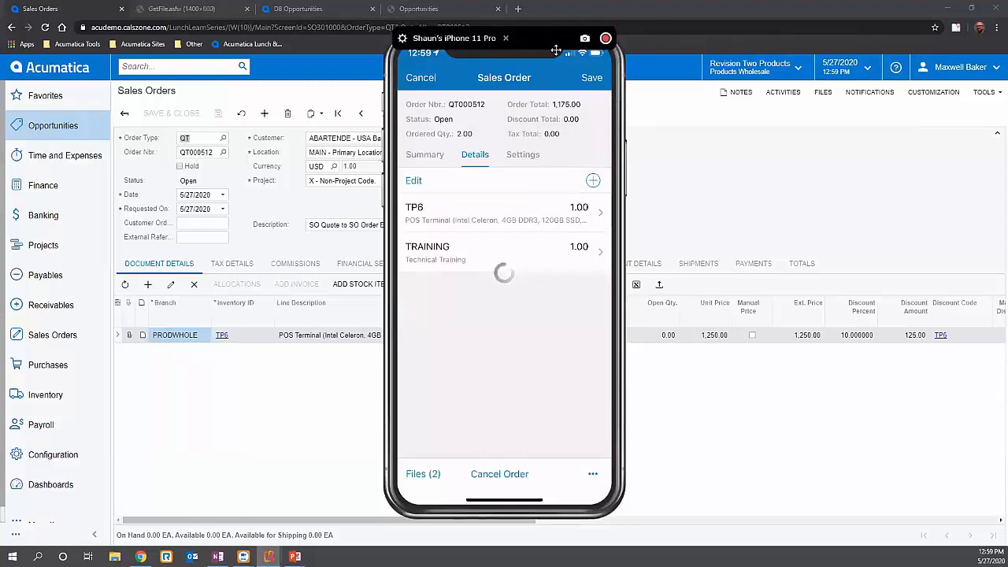
{"action": "left_click_drag", "start_coordinate": [556, 50], "coordinate": [1007, 71]}
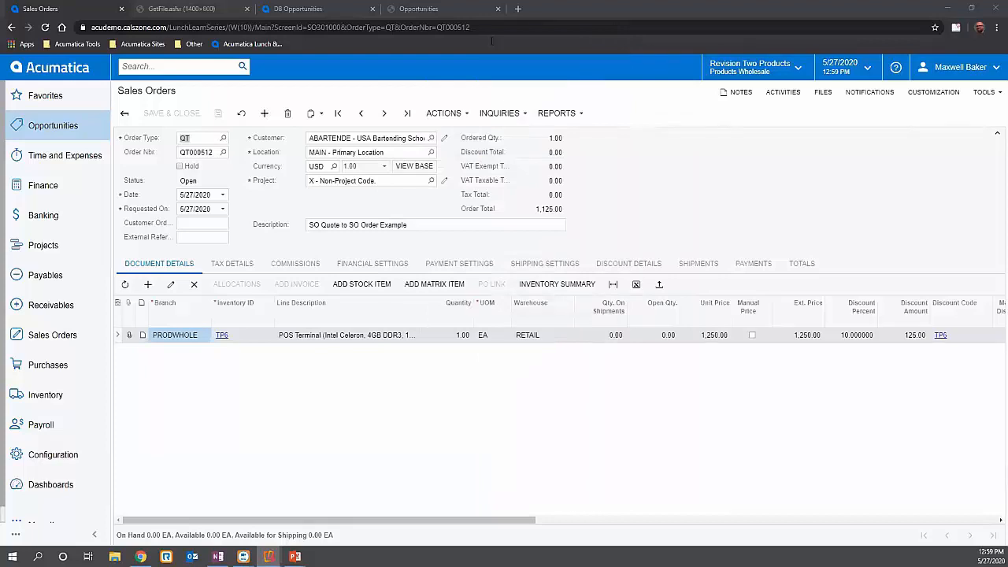
{"action": "left_click", "coordinate": [424, 25]}
{"action": "key", "text": "Return"}
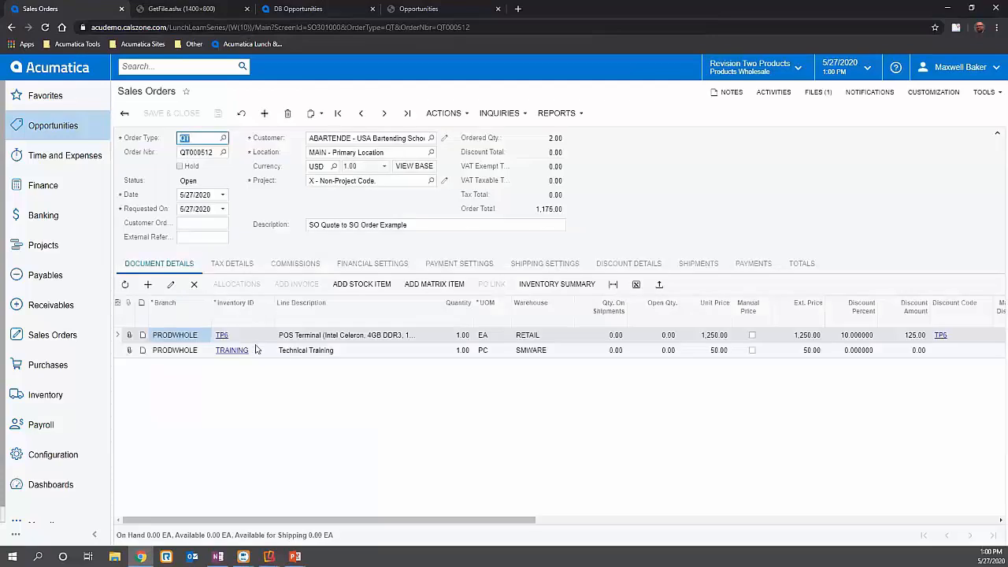
{"action": "left_click", "coordinate": [297, 353]}
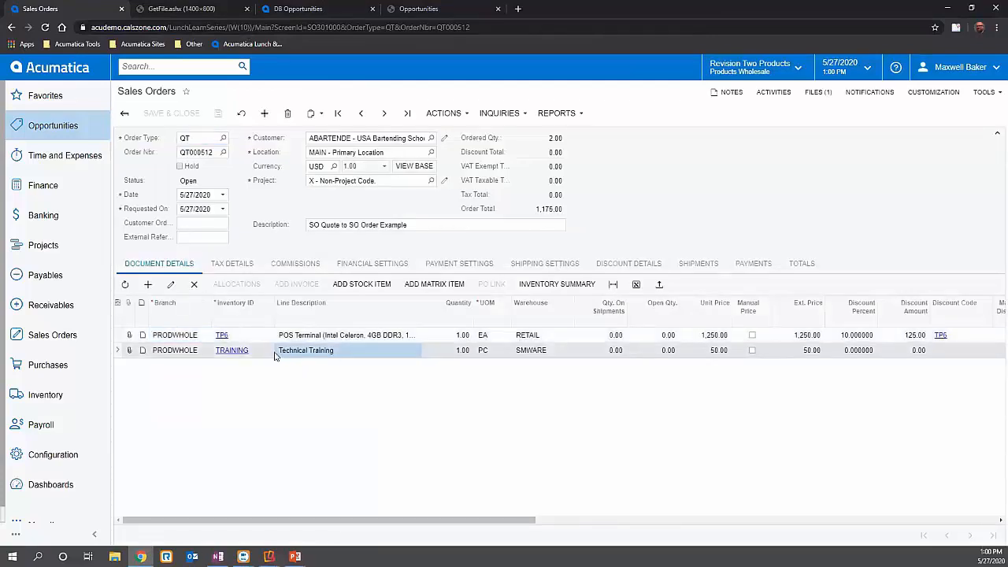
- View the signature and the uploaded photo attached to the quote, and close the opened image and label tabs
{"action": "left_click", "coordinate": [801, 93]}
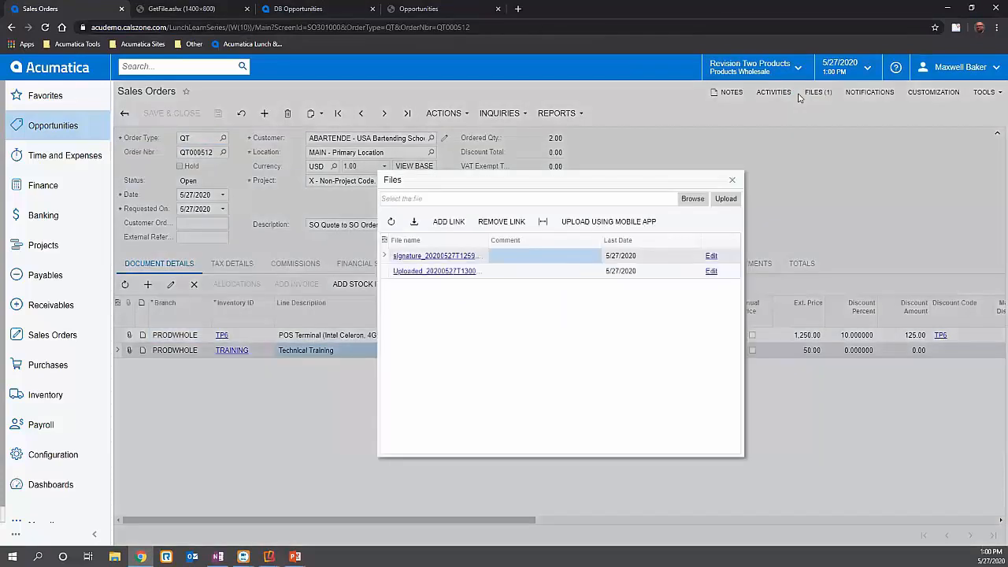
{"action": "left_click", "coordinate": [443, 256]}
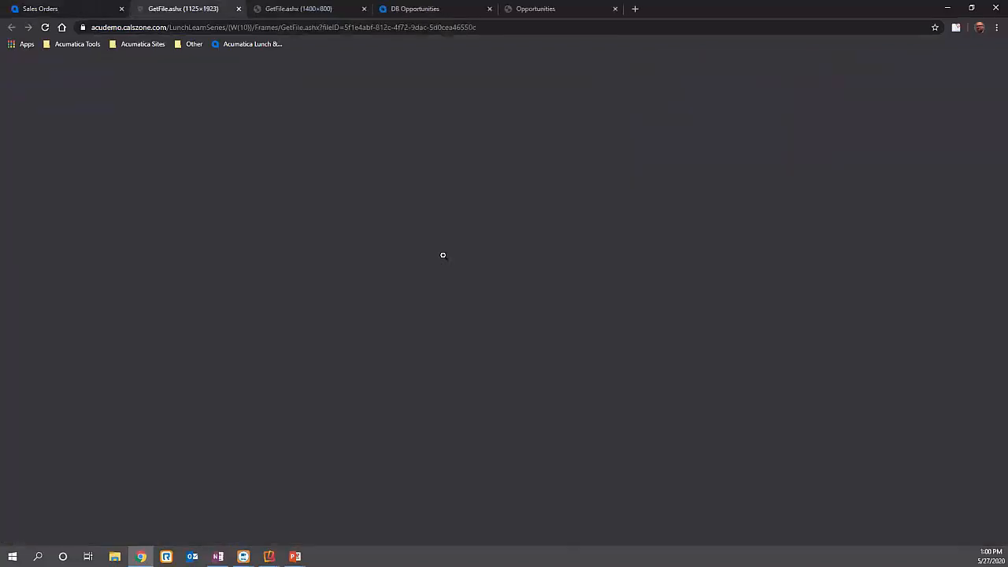
{"action": "left_click", "coordinate": [92, 6]}
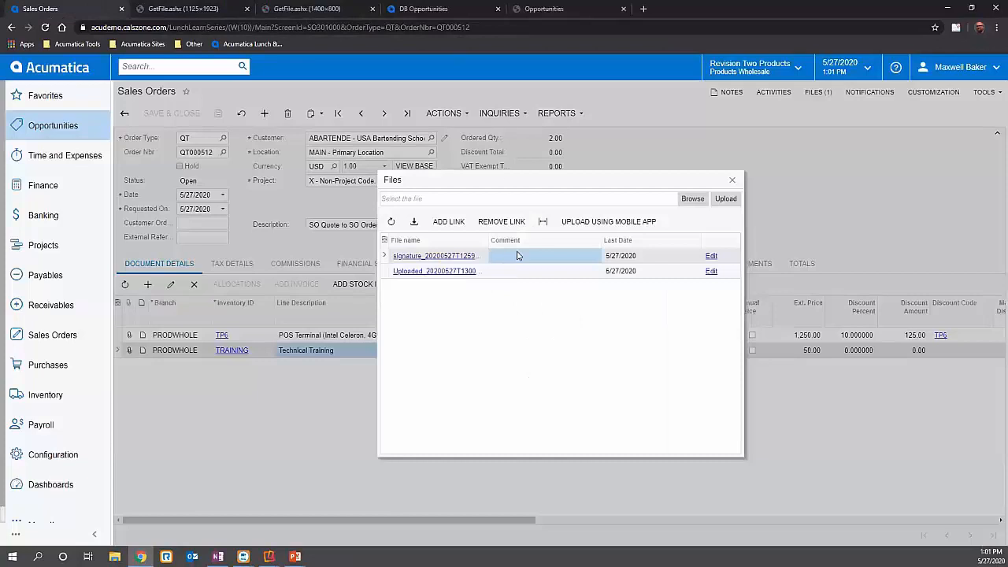
{"action": "left_click", "coordinate": [446, 272]}
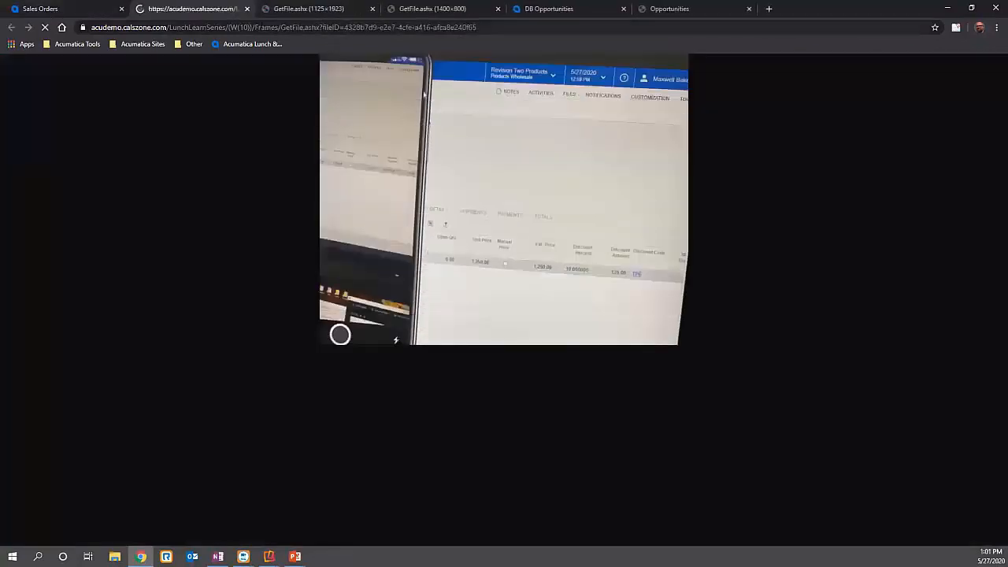
{"action": "left_click", "coordinate": [247, 8]}
{"action": "left_click", "coordinate": [247, 9]}
{"action": "left_click", "coordinate": [247, 9]}
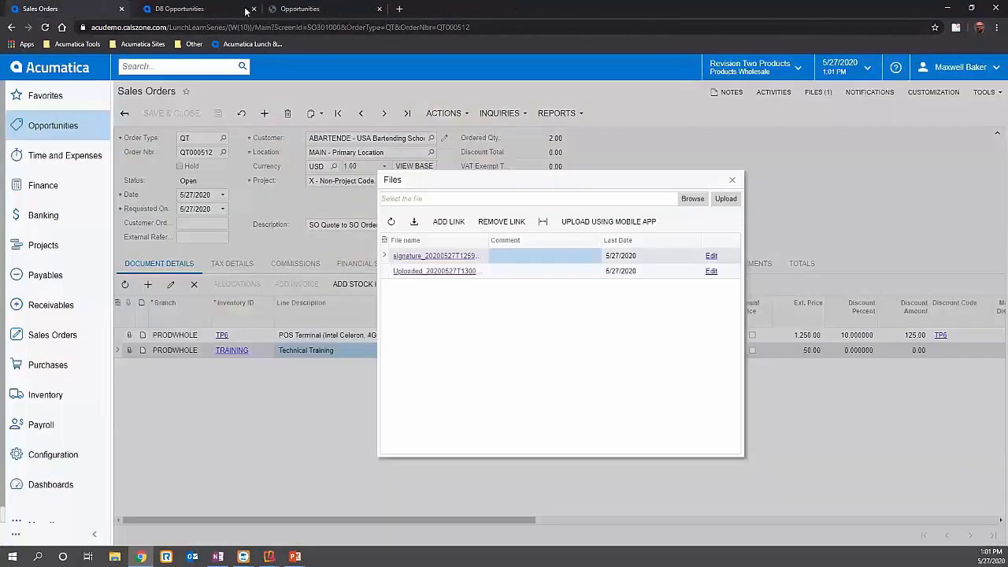
- Close the quote's attached files list, reopen it to check the attachments, and close it again
{"action": "left_click", "coordinate": [732, 179]}
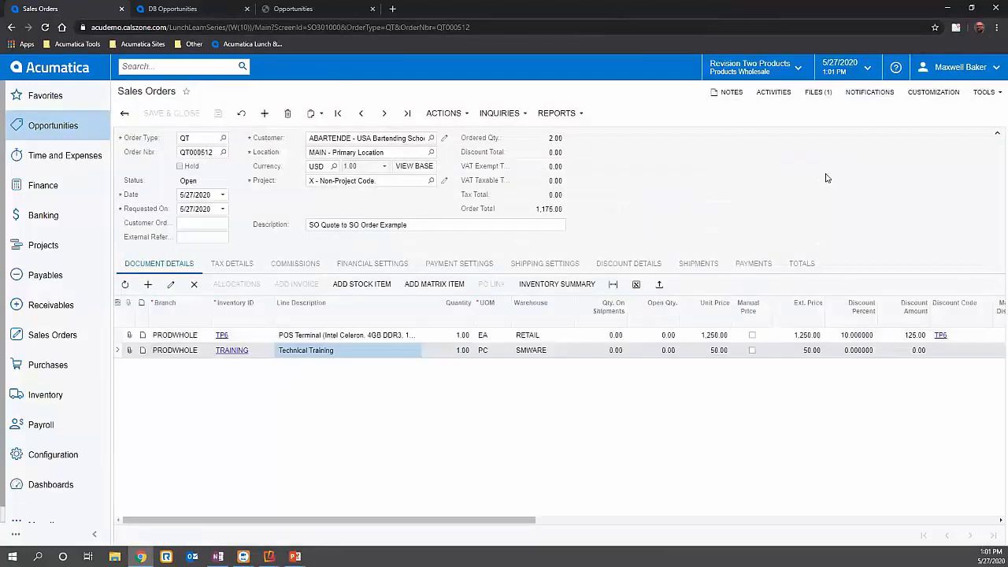
{"action": "left_click", "coordinate": [817, 92]}
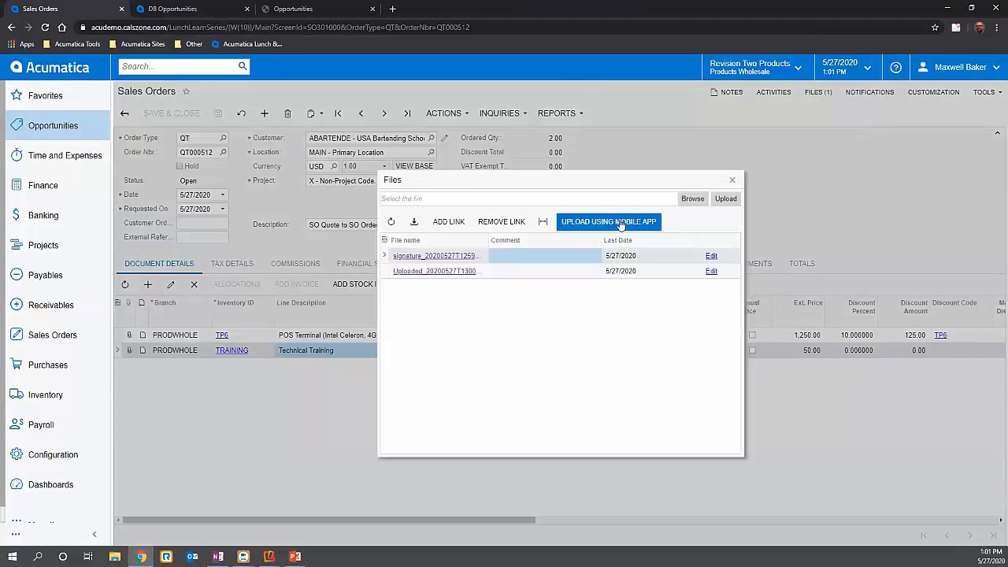
{"action": "left_click", "coordinate": [732, 182]}
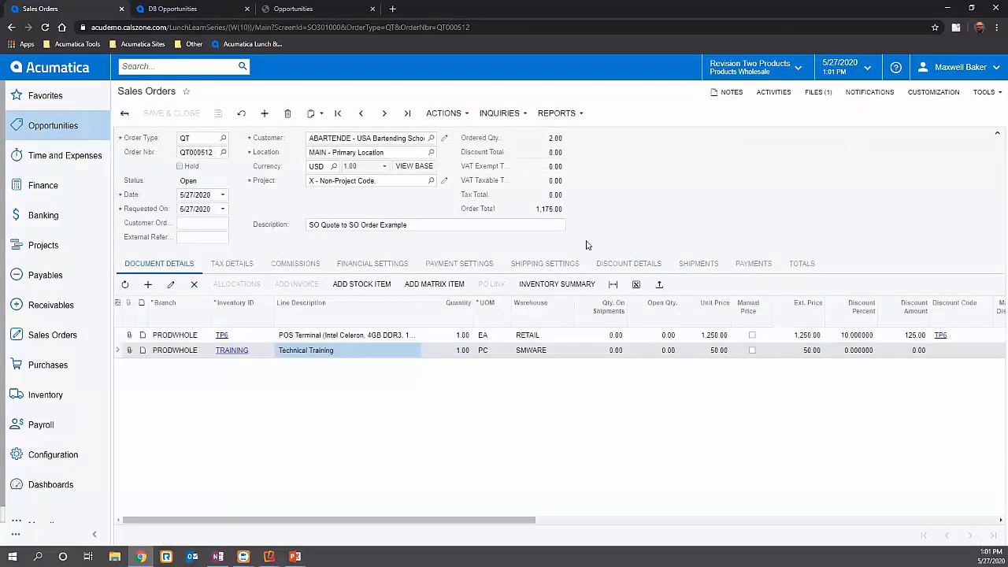
- Copy the quote to a new SO order without recalculating unit prices or discounts
{"action": "left_click", "coordinate": [462, 114]}
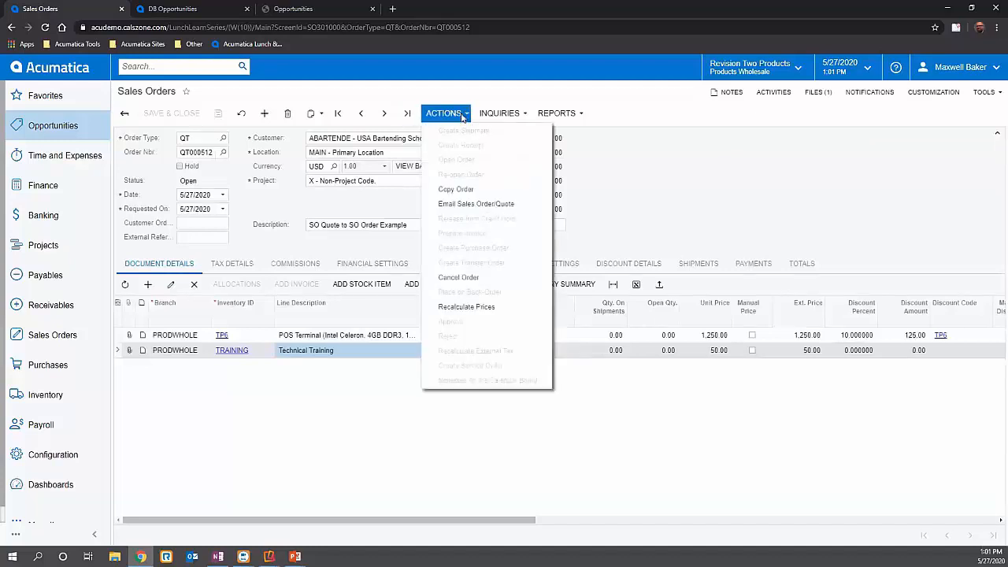
{"action": "left_click", "coordinate": [465, 189]}
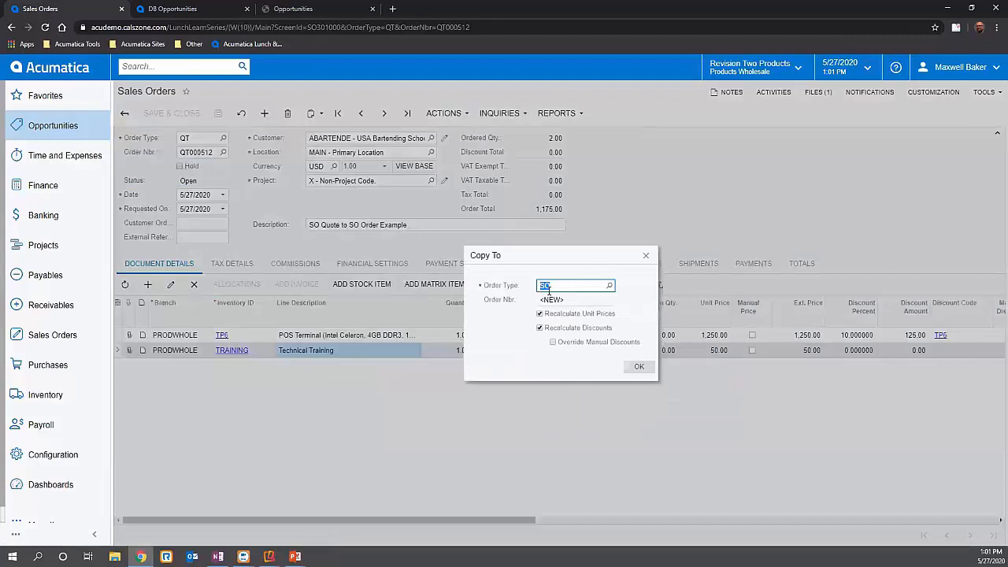
{"action": "left_click", "coordinate": [540, 314]}
{"action": "left_click", "coordinate": [540, 327]}
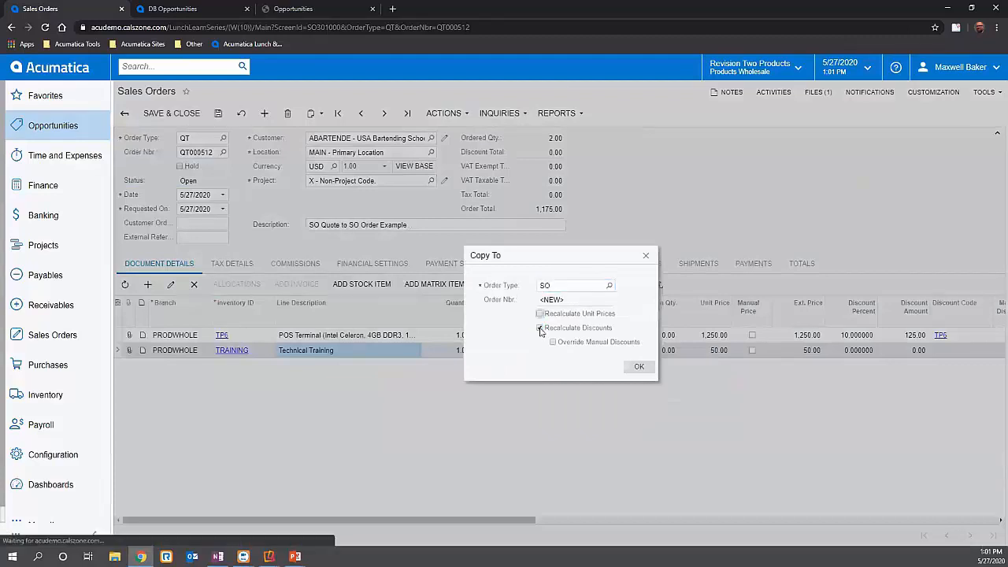
{"action": "left_click", "coordinate": [638, 367]}
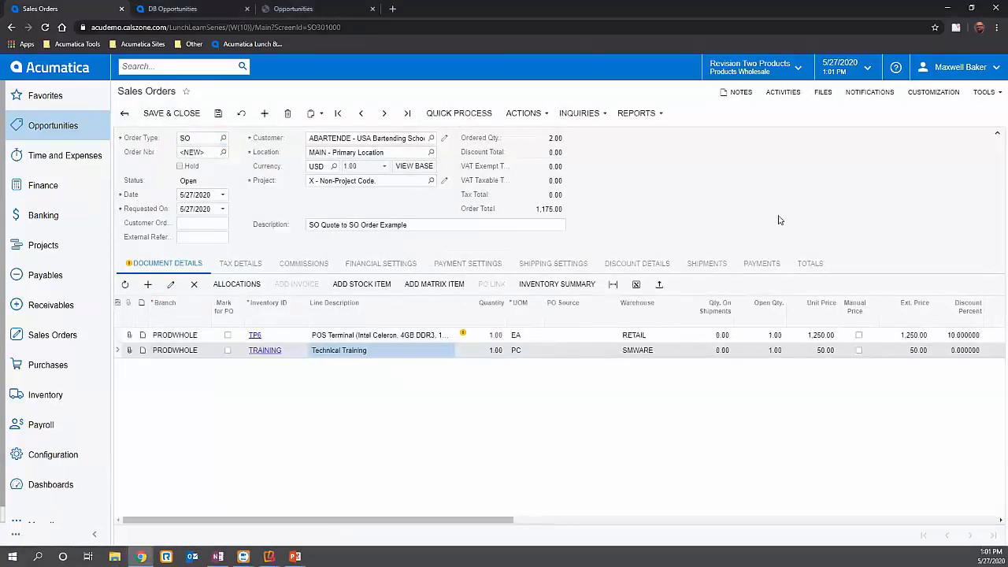
- Save the new sales order and check its financial settings for the original order reference
{"action": "left_click", "coordinate": [220, 115]}
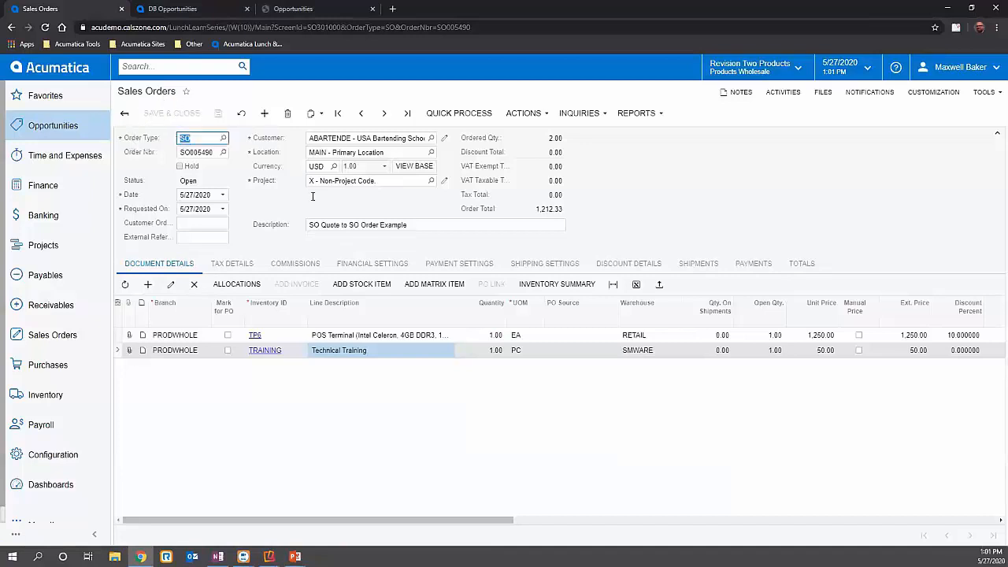
{"action": "left_click", "coordinate": [339, 265]}
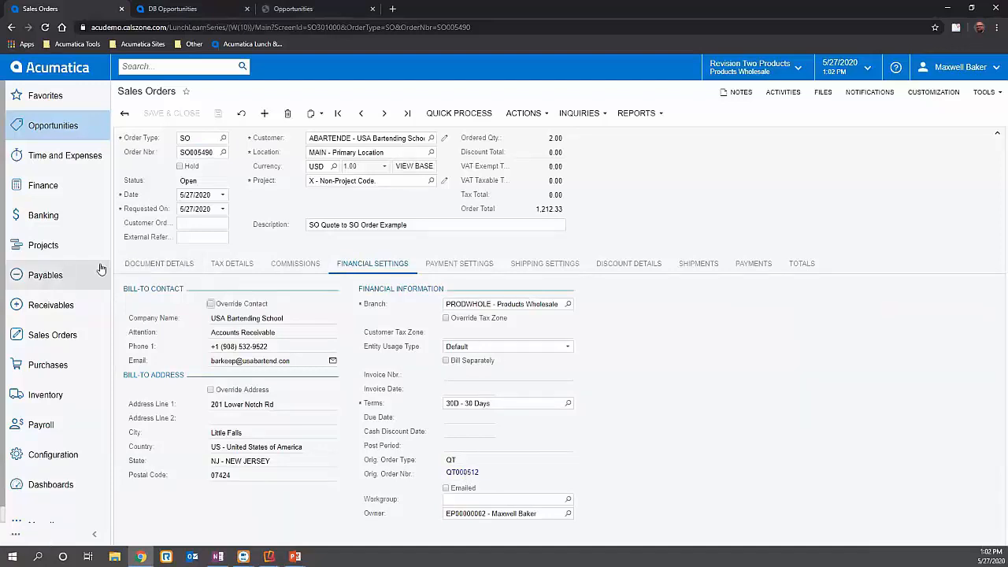
{"action": "left_click", "coordinate": [153, 264]}
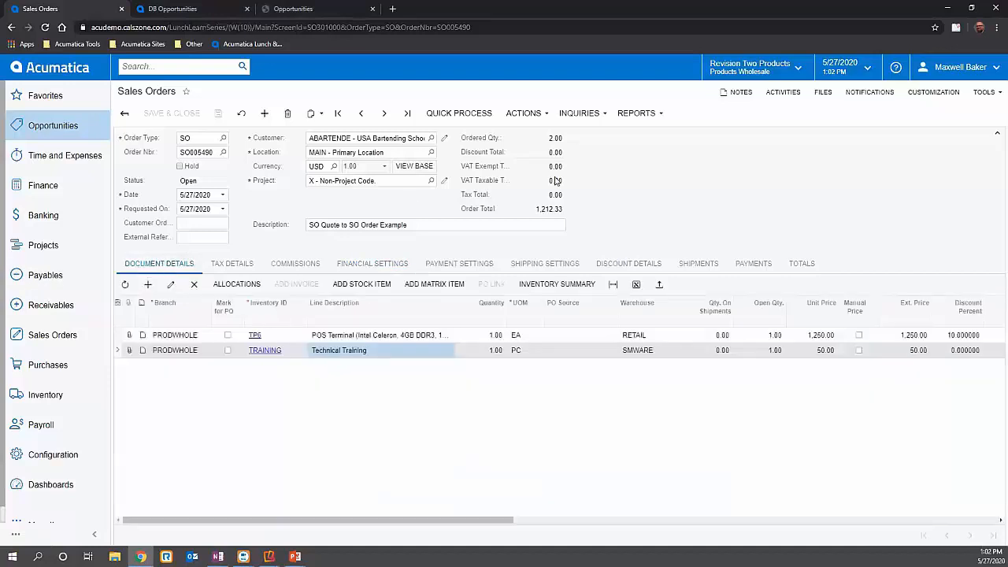
- Open user-defined field management for the Sales Orders form and bring up a blank attribute record
{"action": "left_click", "coordinate": [984, 92]}
{"action": "left_click", "coordinate": [945, 93]}
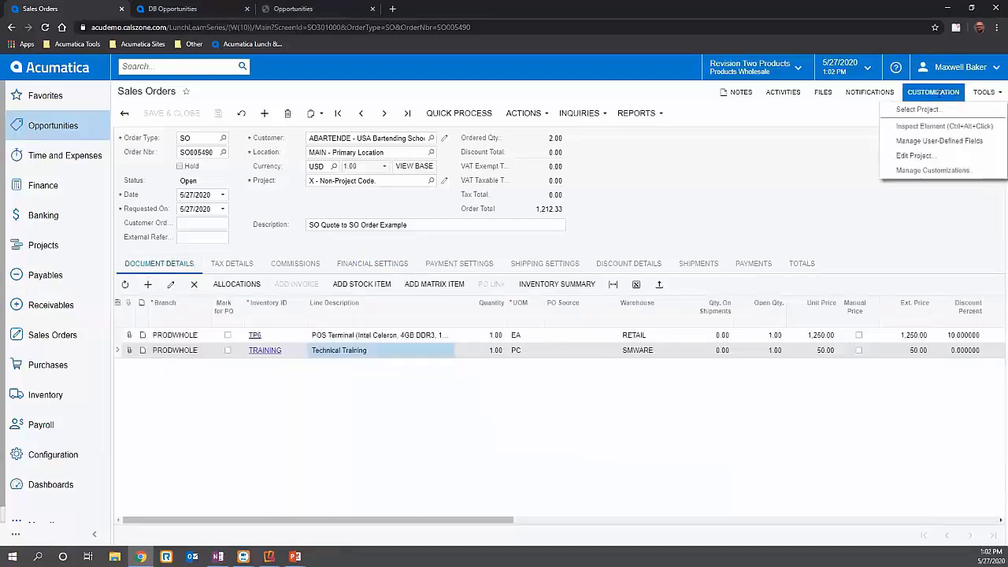
{"action": "left_click", "coordinate": [923, 142]}
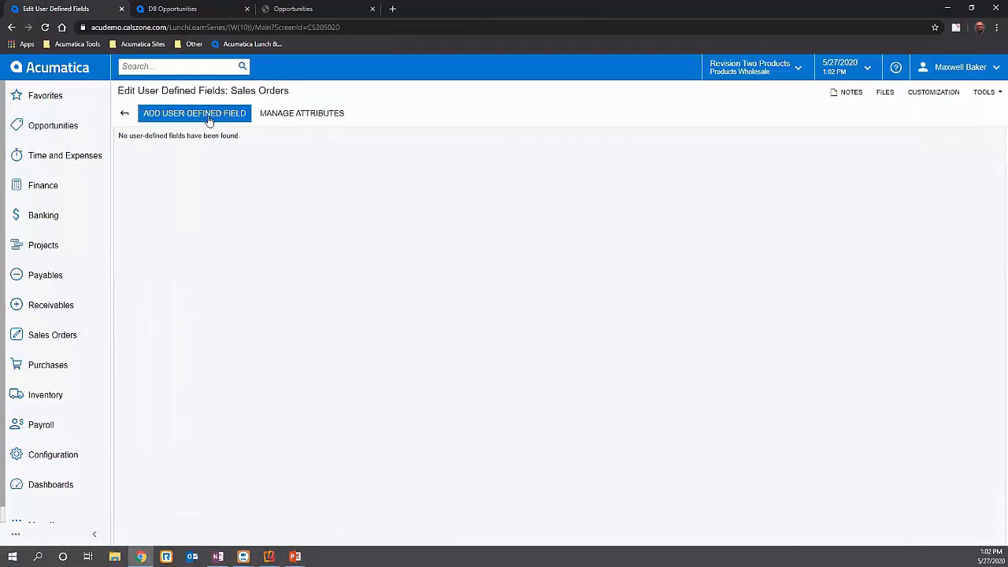
{"action": "left_click", "coordinate": [287, 116]}
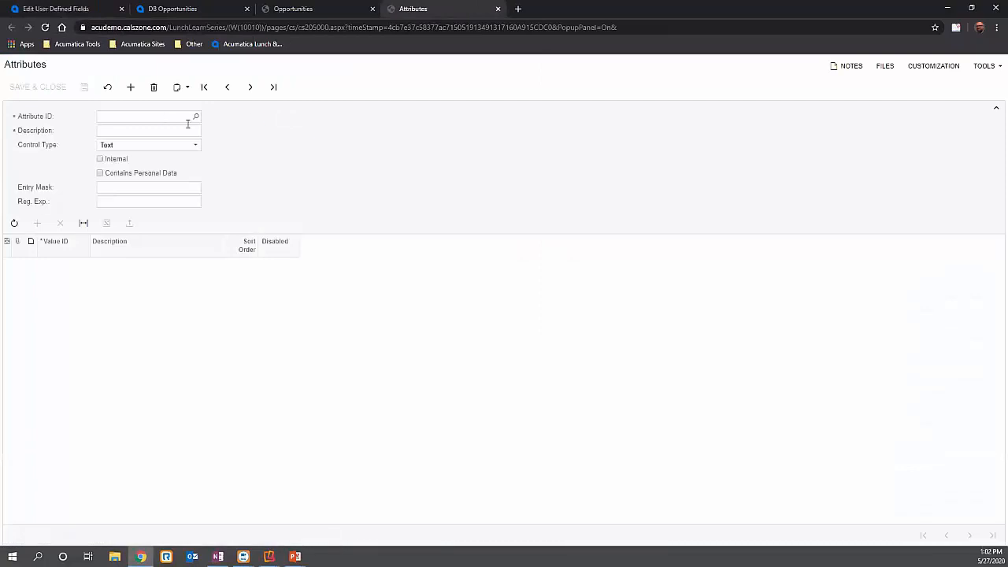
- Create the attribute PTRAINDATE with description Preferred Training Date and control type Datetime, and save and close it
{"action": "key", "text": "alt+Tab"}
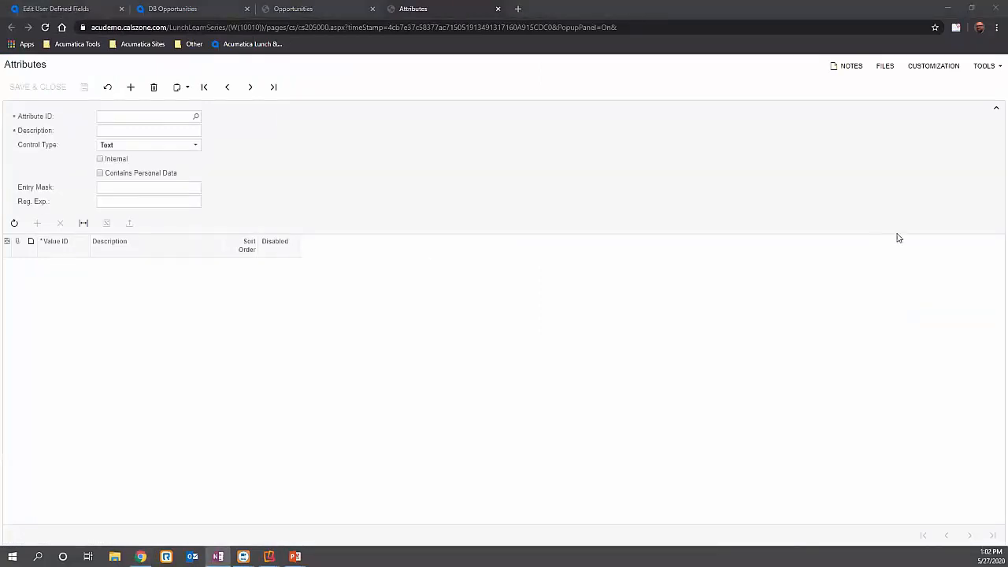
{"action": "left_click", "coordinate": [130, 116]}
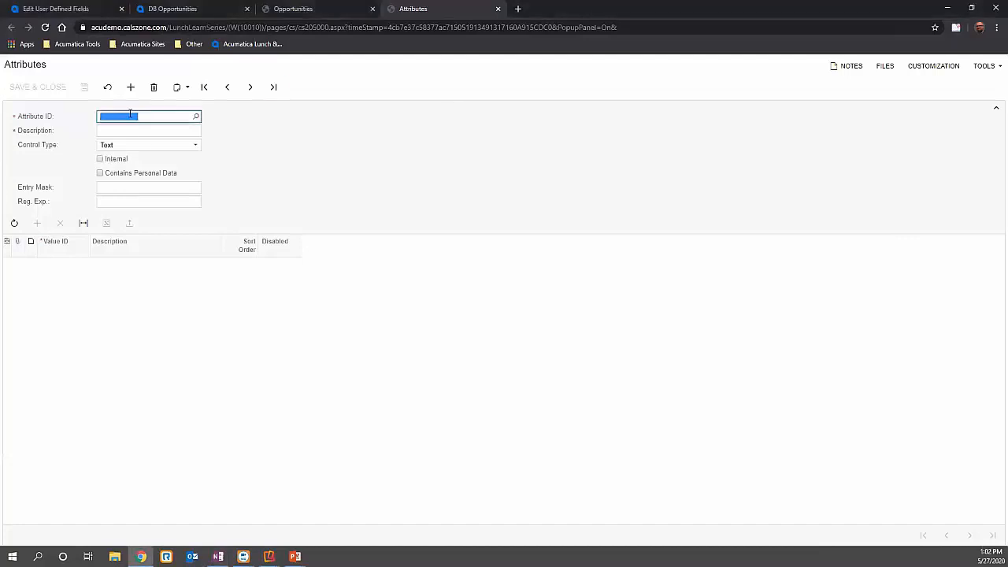
{"action": "type", "text": "PTRAINDATE"}
{"action": "left_click", "coordinate": [152, 128]}
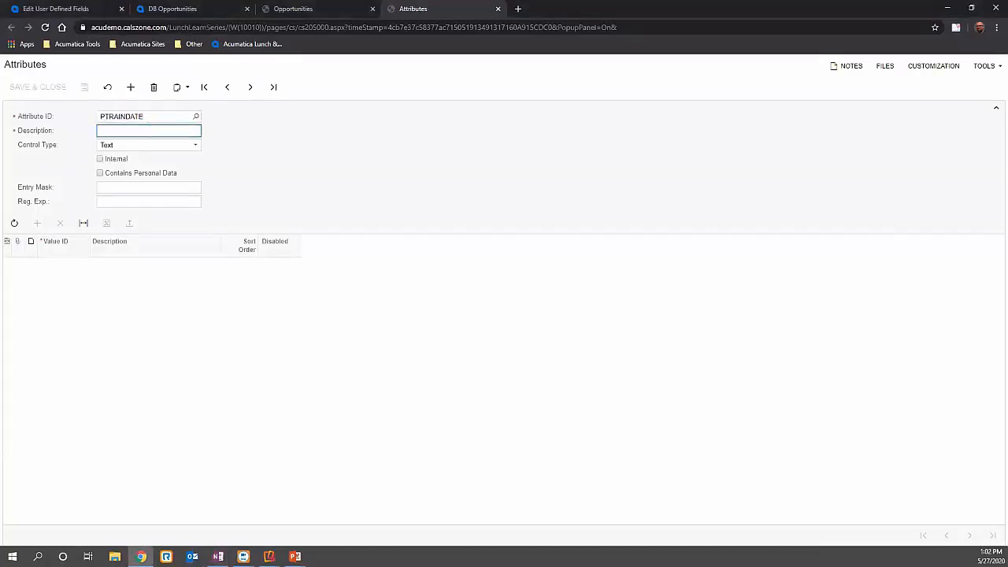
{"action": "key", "text": "alt+Tab"}
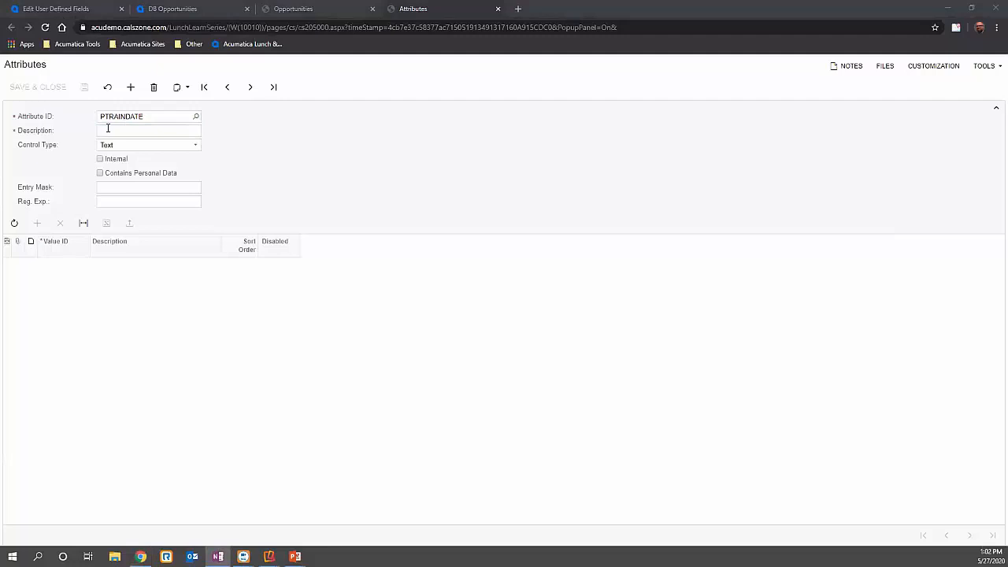
{"action": "key", "text": "alt+Tab"}
{"action": "type", "text": "Preferred Training Date"}
{"action": "left_click", "coordinate": [143, 145]}
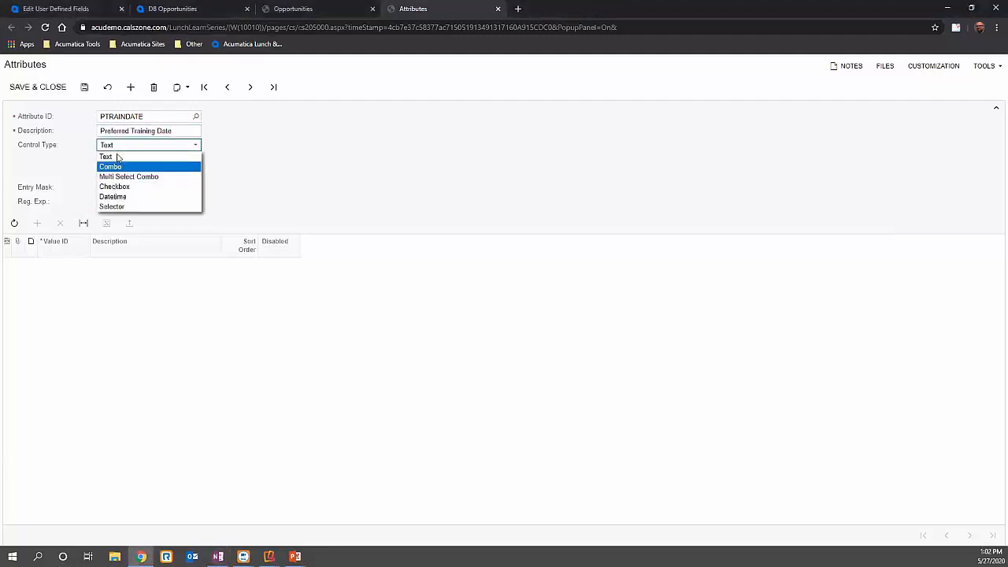
{"action": "left_click", "coordinate": [122, 197]}
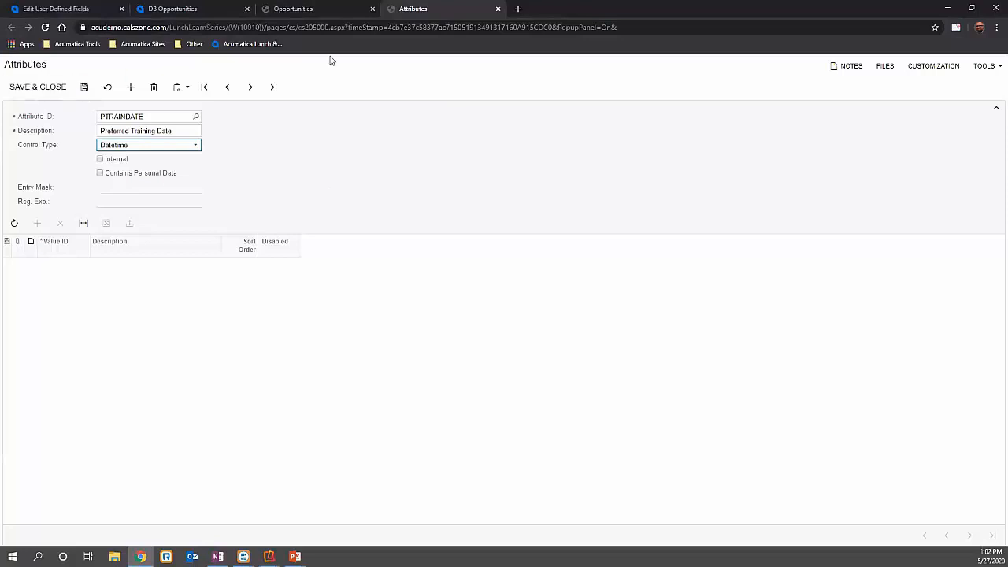
{"action": "left_click", "coordinate": [78, 9]}
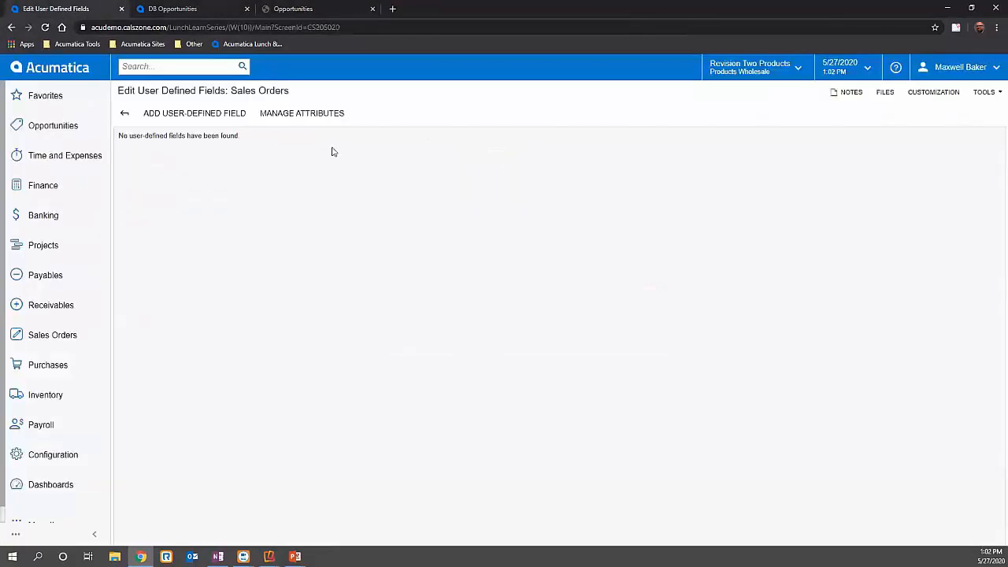
- Add PTRAINDATE as a user-defined field on the Sales Orders form and return to the order entry form
{"action": "left_click", "coordinate": [205, 116]}
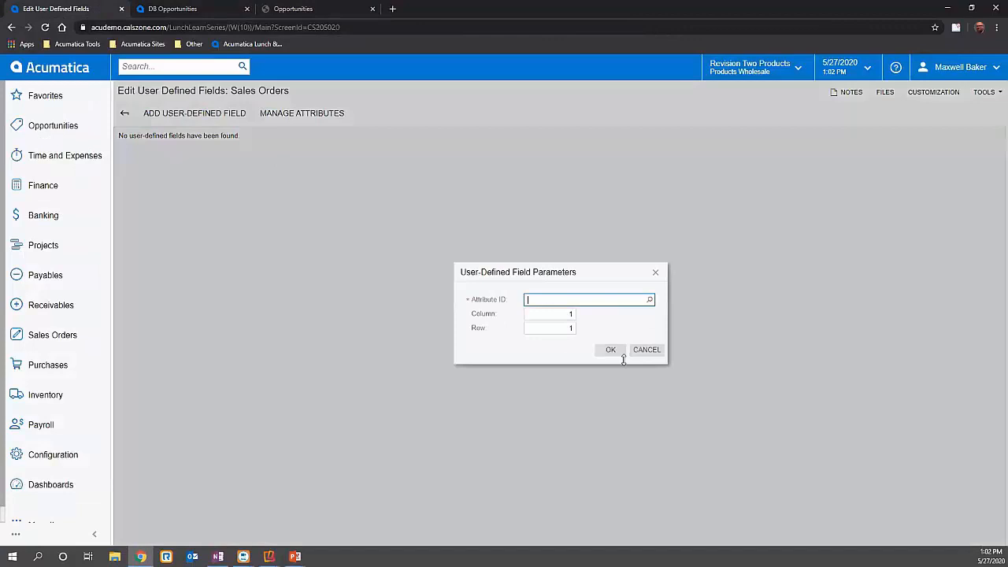
{"action": "left_click", "coordinate": [651, 301]}
{"action": "left_click", "coordinate": [759, 530]}
{"action": "left_click", "coordinate": [758, 531]}
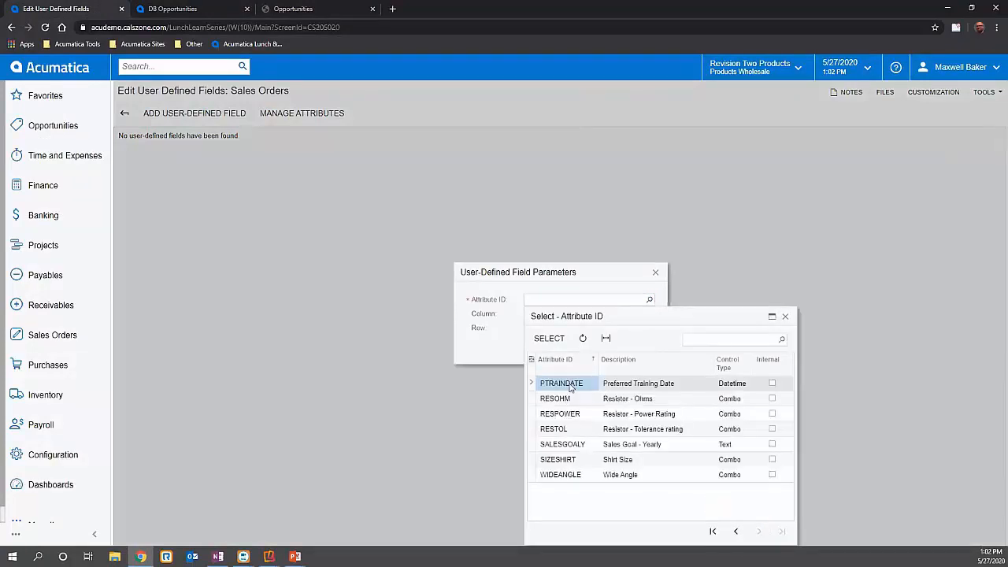
{"action": "double_click", "coordinate": [571, 387]}
{"action": "left_click", "coordinate": [609, 350]}
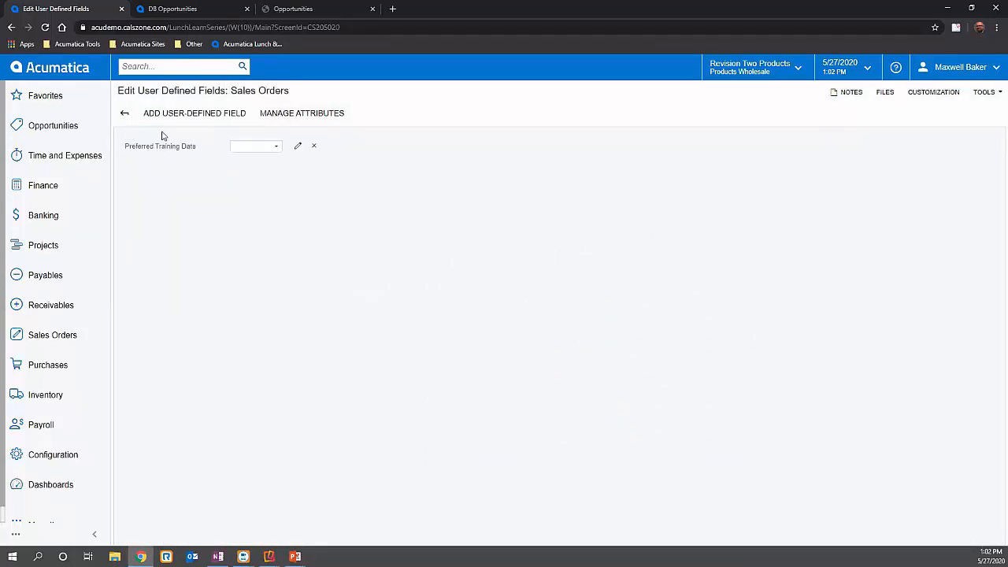
{"action": "left_click", "coordinate": [126, 114]}
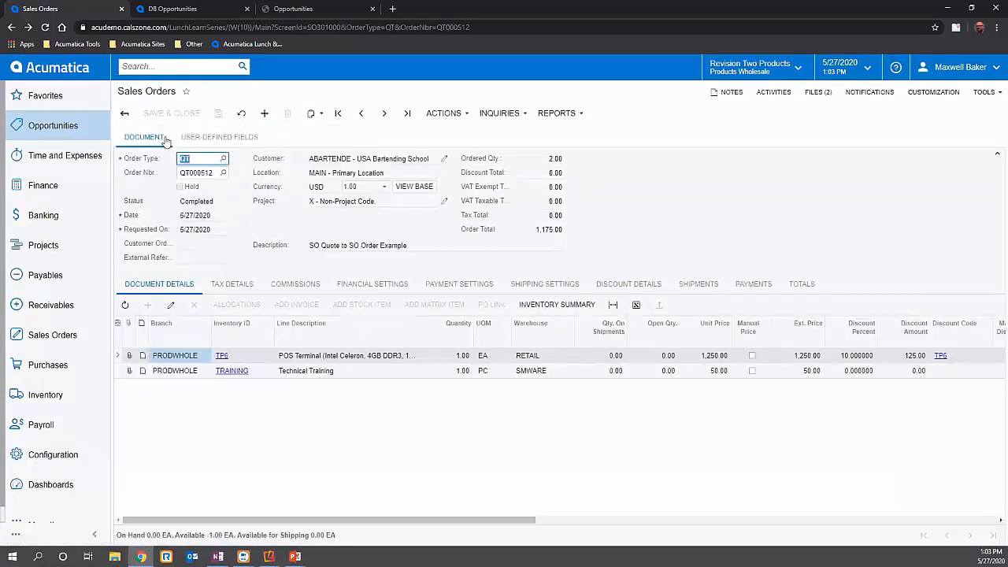
- Switch the order type from quote to SO and load the last order
{"action": "left_click", "coordinate": [223, 159]}
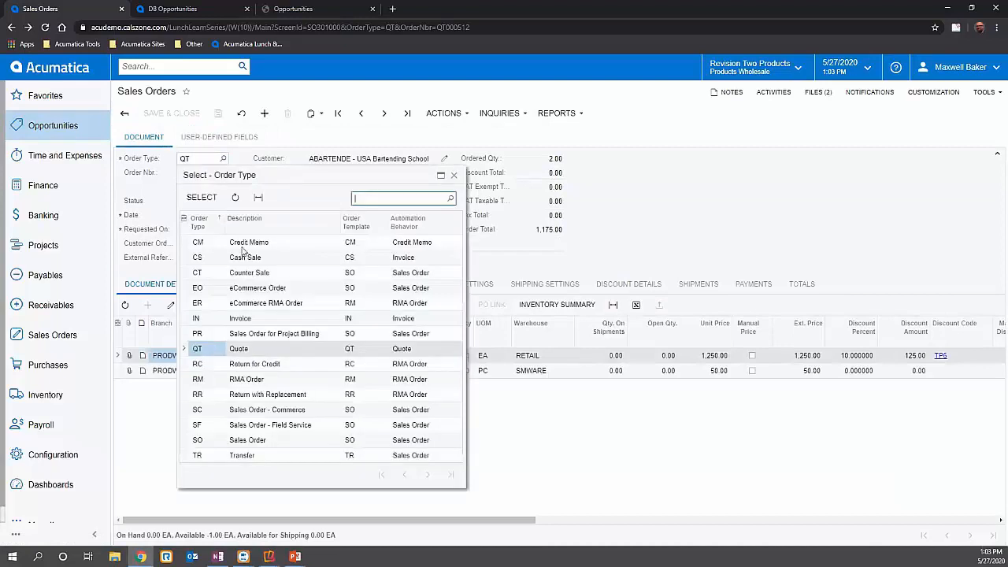
{"action": "double_click", "coordinate": [237, 440]}
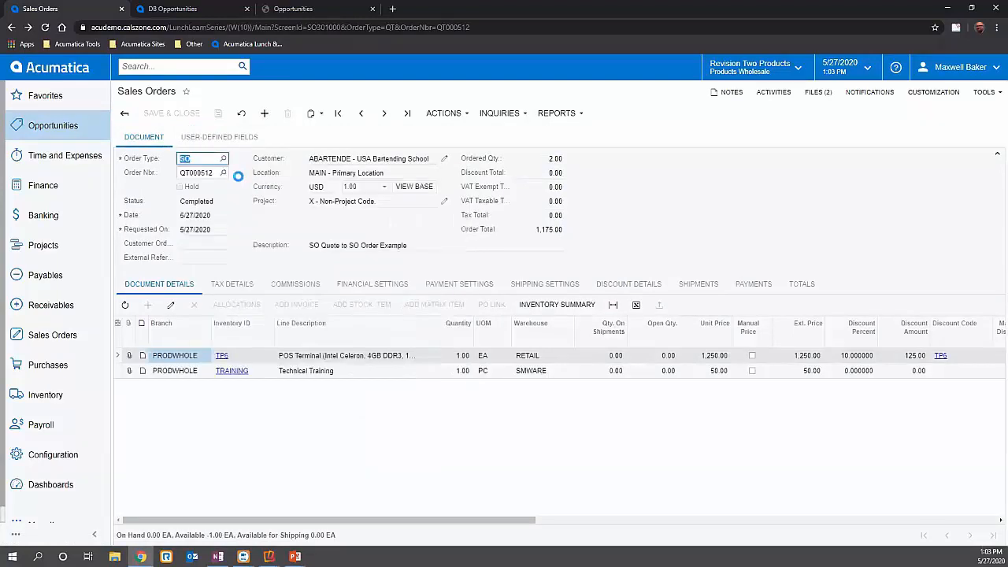
{"action": "left_click", "coordinate": [407, 114]}
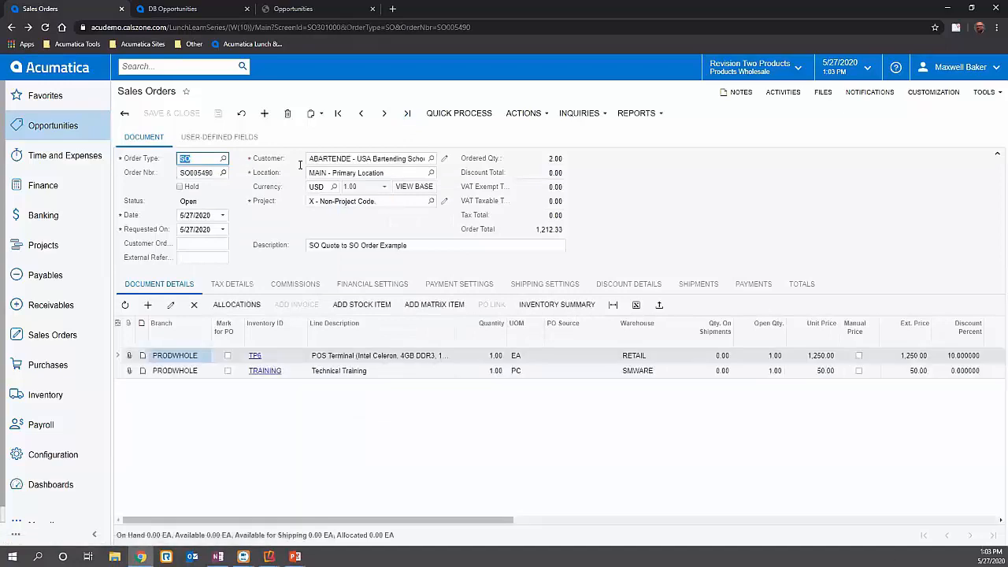
- Set the order's Preferred Training Date user-defined field to 5/29/2020 and return to the document header
{"action": "left_click", "coordinate": [219, 137]}
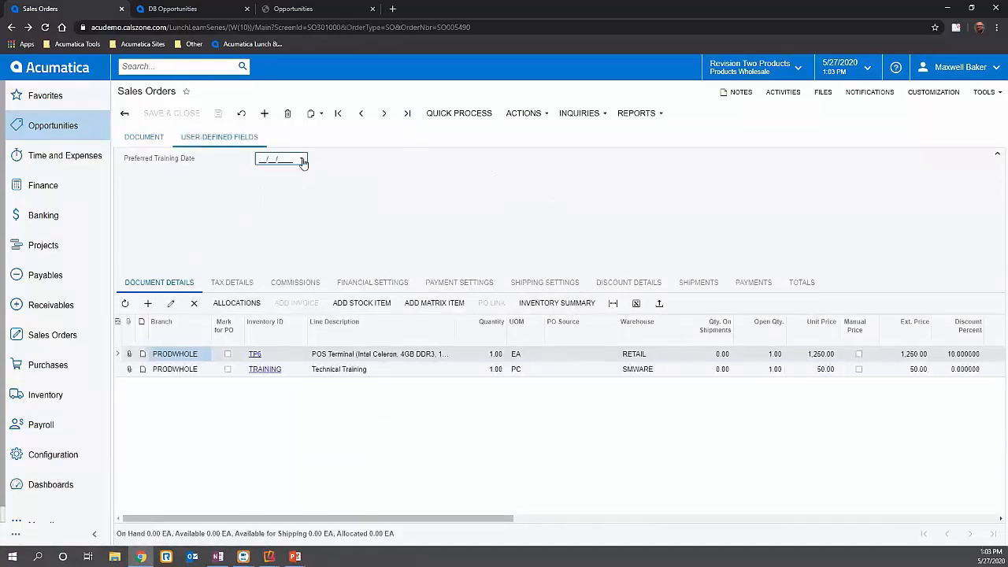
{"action": "left_click", "coordinate": [302, 160]}
{"action": "left_click", "coordinate": [384, 267]}
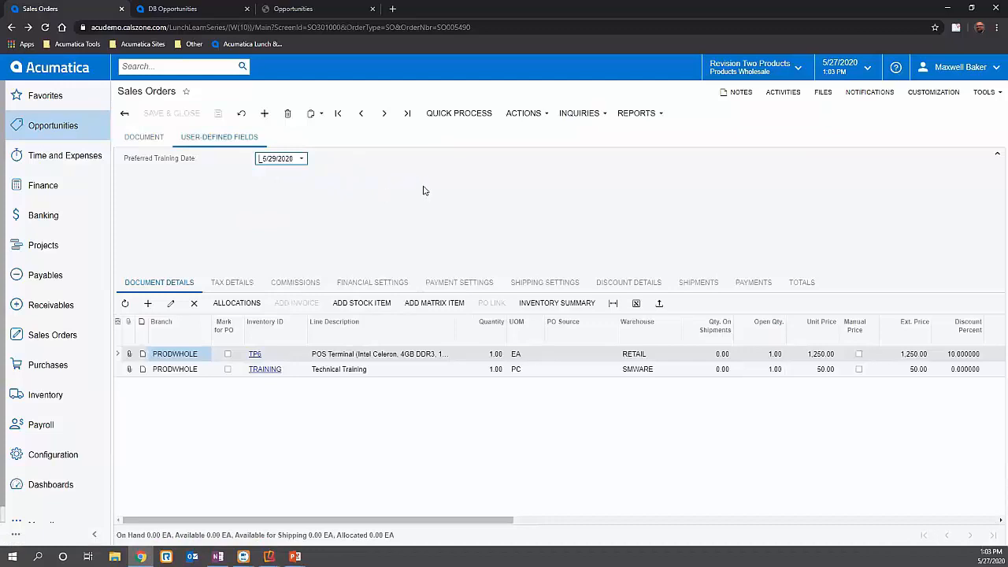
{"action": "left_click", "coordinate": [161, 140]}
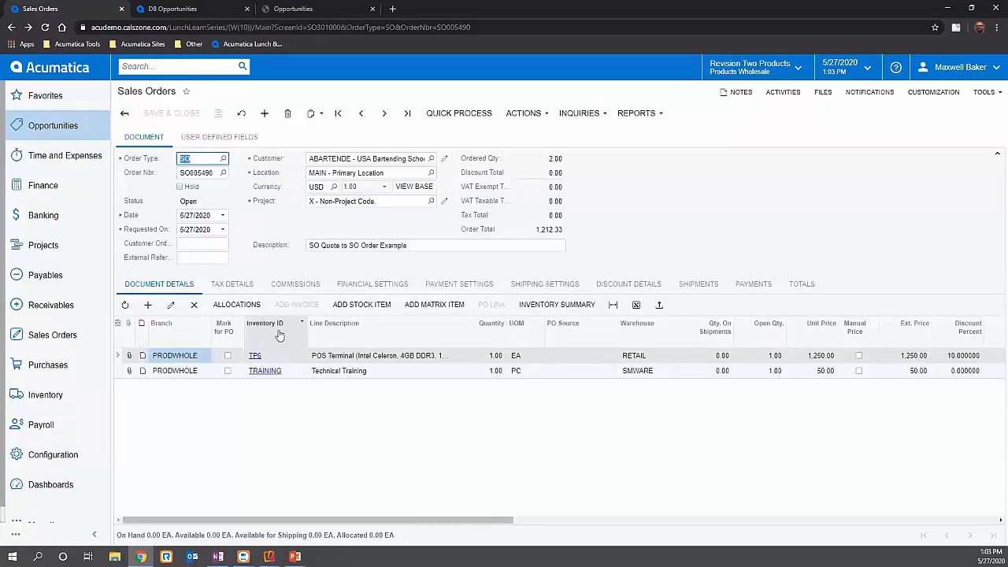
- Mark the TP6 line for purchase order, set its PO source to Drop-Ship, and save the order
{"action": "left_click", "coordinate": [326, 356]}
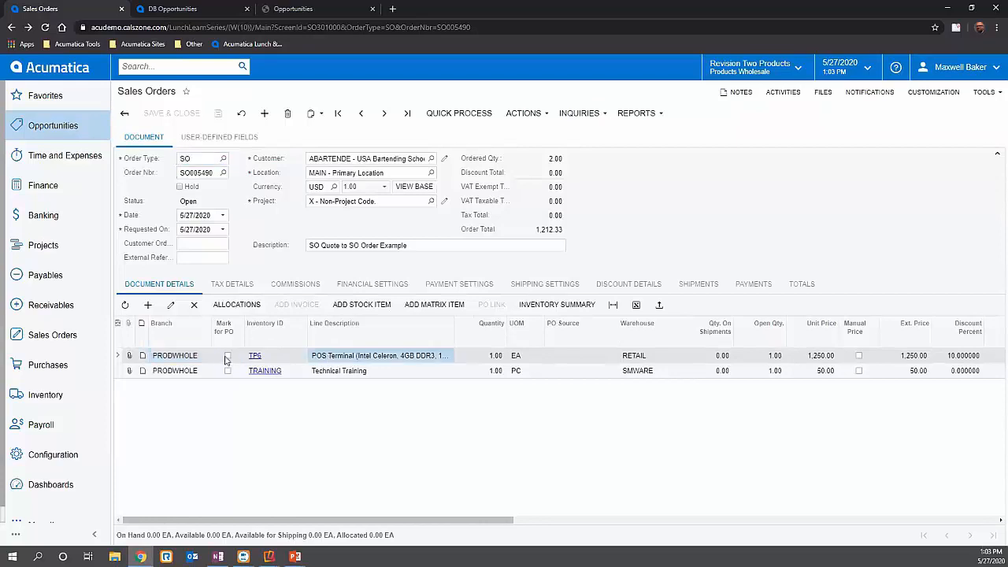
{"action": "left_click", "coordinate": [227, 356]}
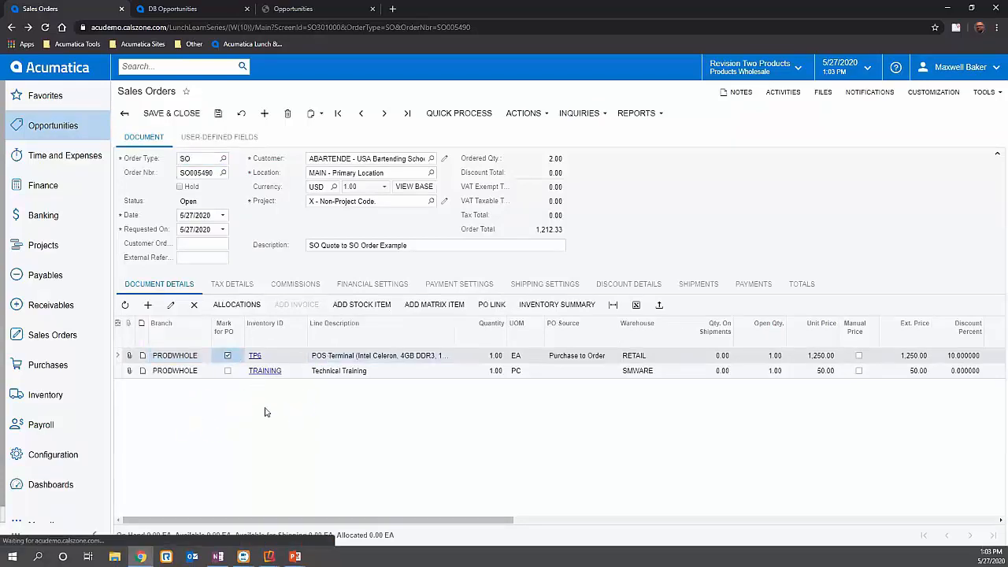
{"action": "left_click", "coordinate": [589, 358]}
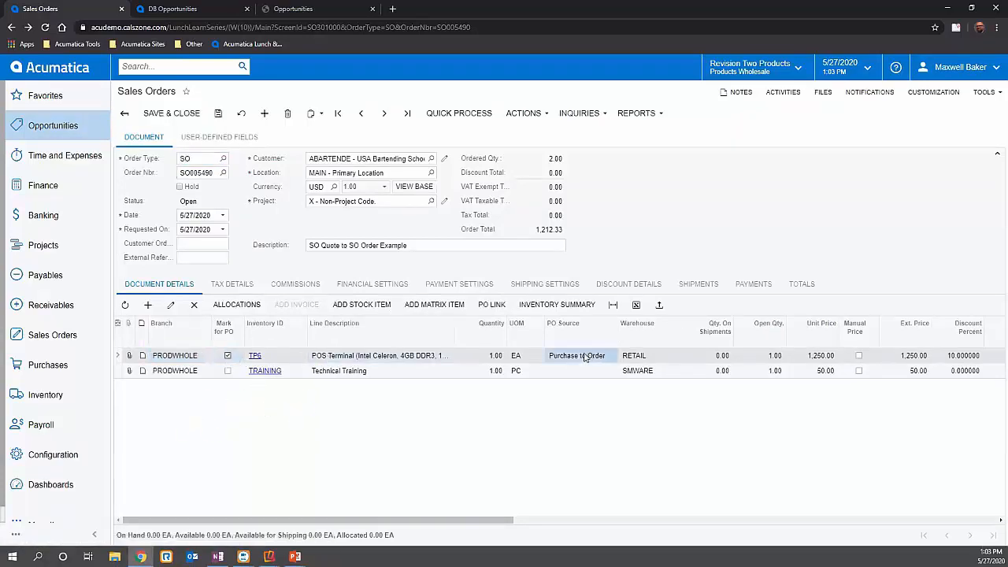
{"action": "left_click", "coordinate": [584, 356]}
{"action": "left_click", "coordinate": [578, 368]}
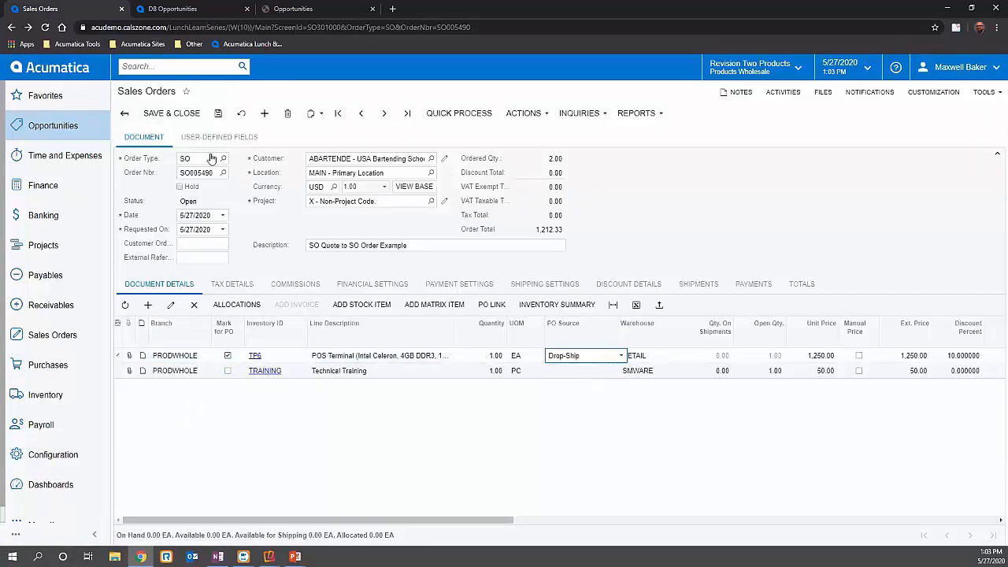
{"action": "left_click", "coordinate": [218, 115]}
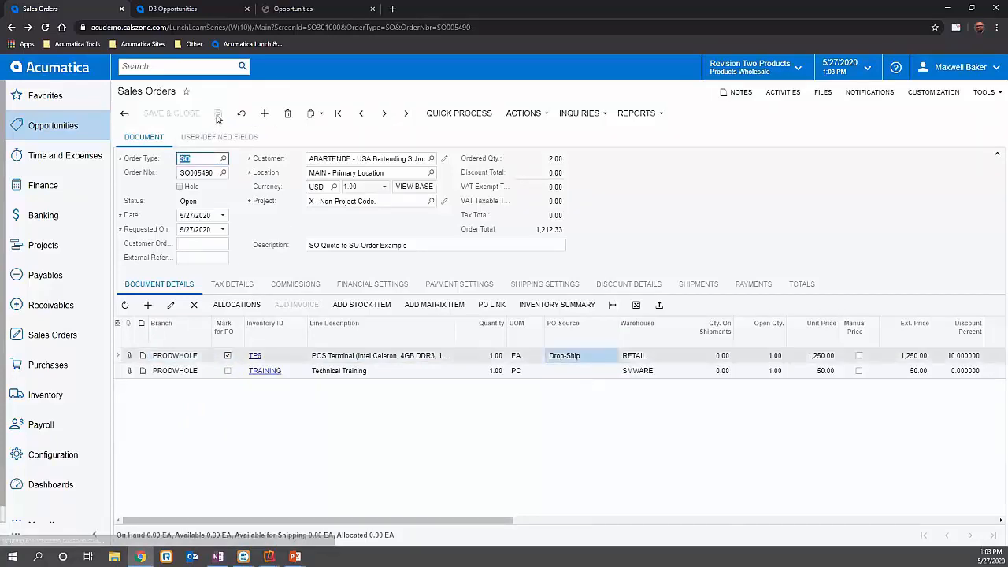
- Create a drop-ship purchase order from the sales order by processing its TP6 terminal line
{"action": "left_click", "coordinate": [525, 115]}
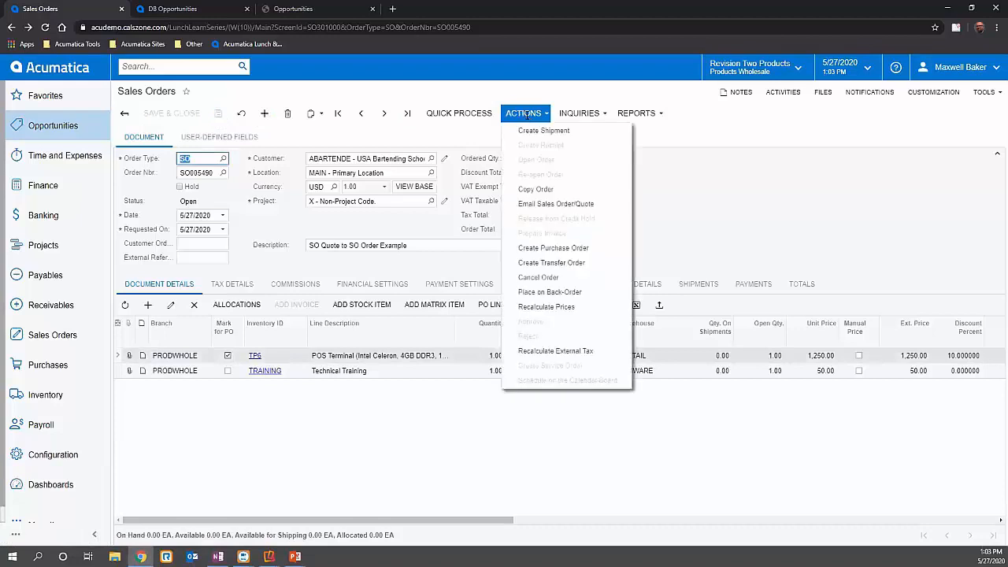
{"action": "left_click", "coordinate": [553, 247]}
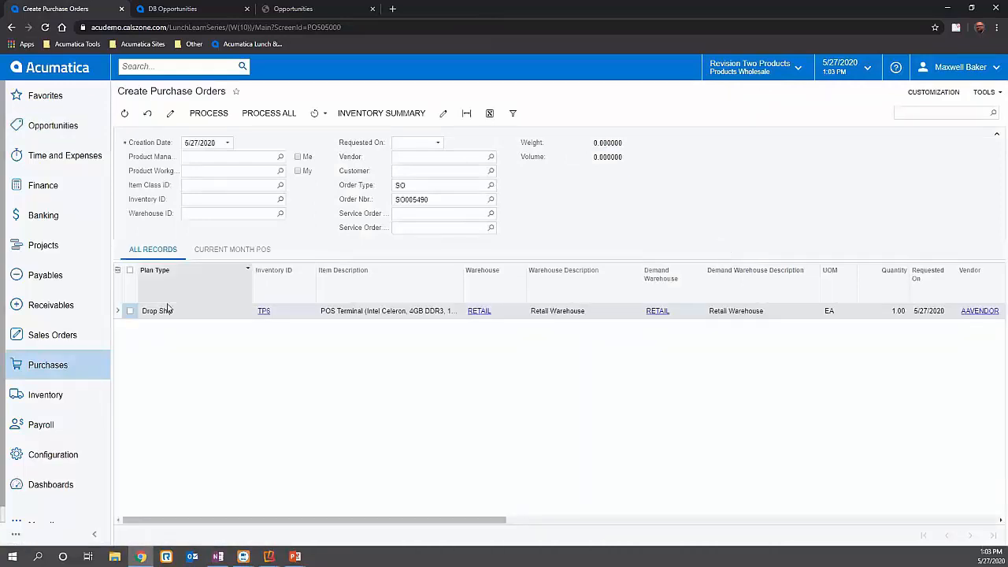
{"action": "left_click", "coordinate": [130, 312]}
{"action": "left_click", "coordinate": [209, 113]}
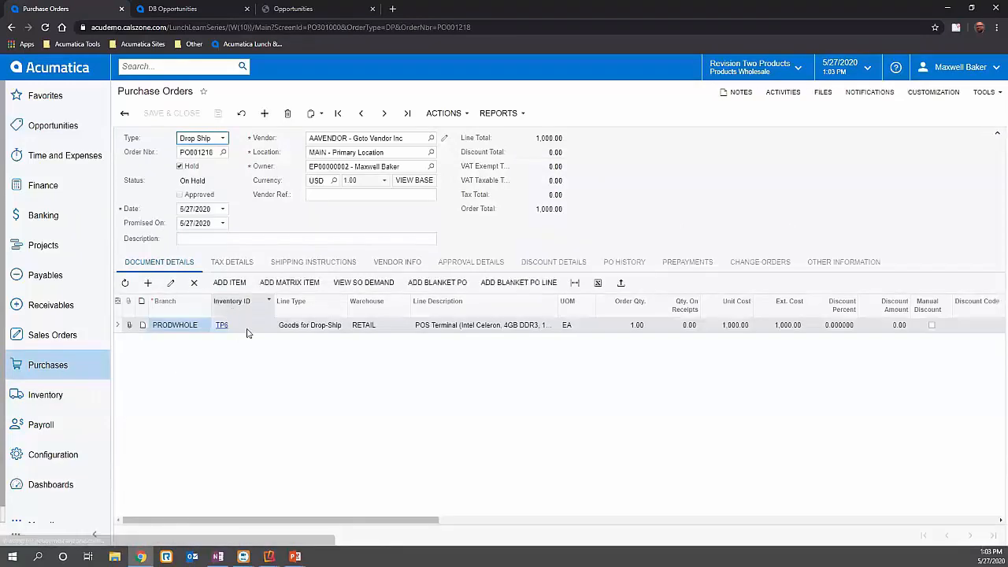
- Check the purchase order's line type and shipping instructions, take the order off hold, and save it
{"action": "left_click", "coordinate": [311, 329]}
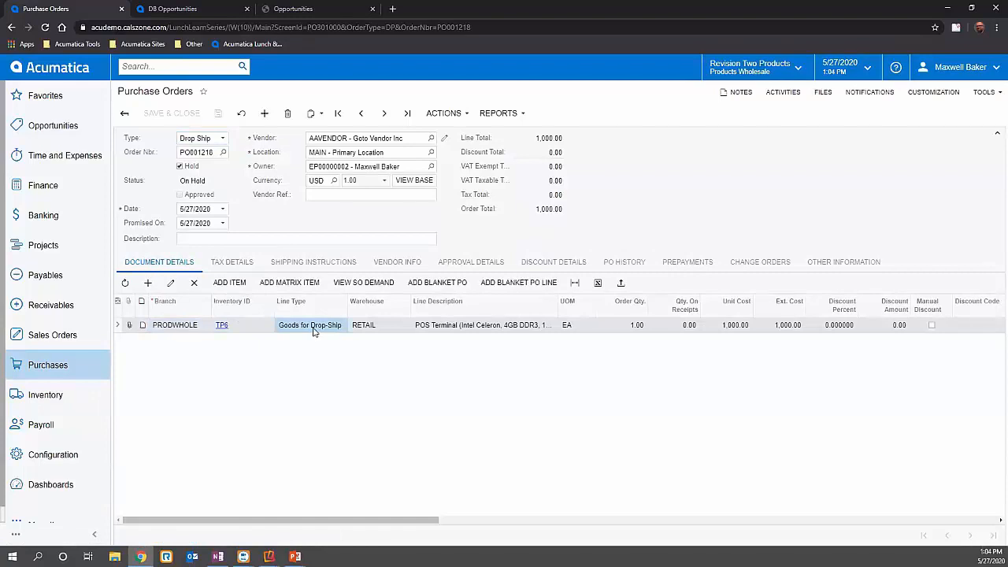
{"action": "left_click", "coordinate": [309, 265]}
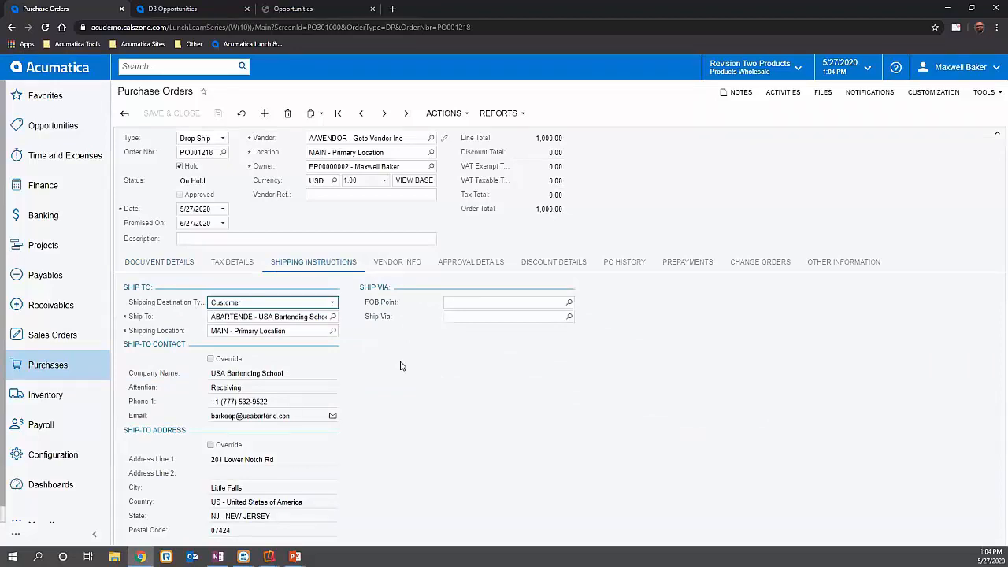
{"action": "left_click", "coordinate": [180, 167]}
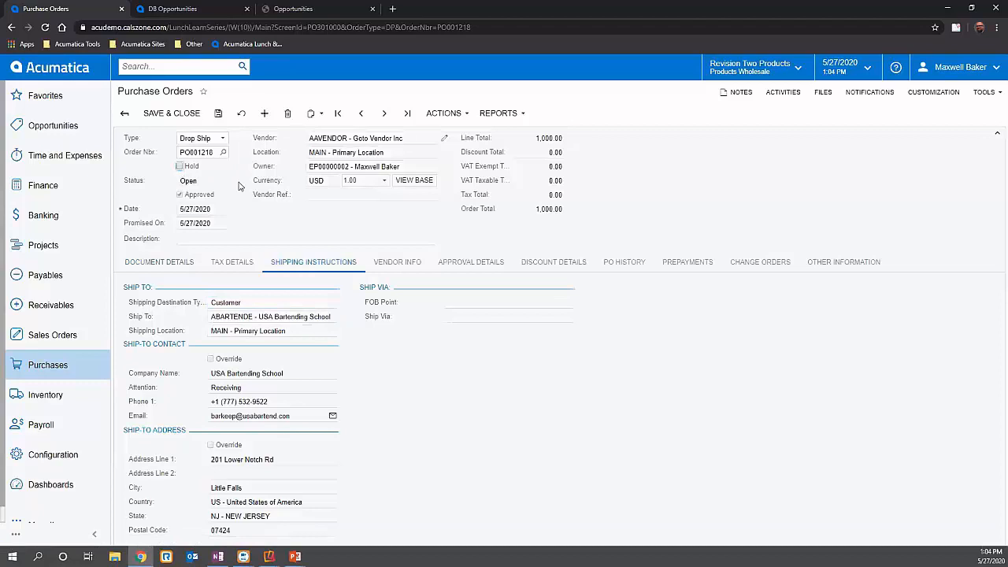
{"action": "left_click", "coordinate": [217, 115]}
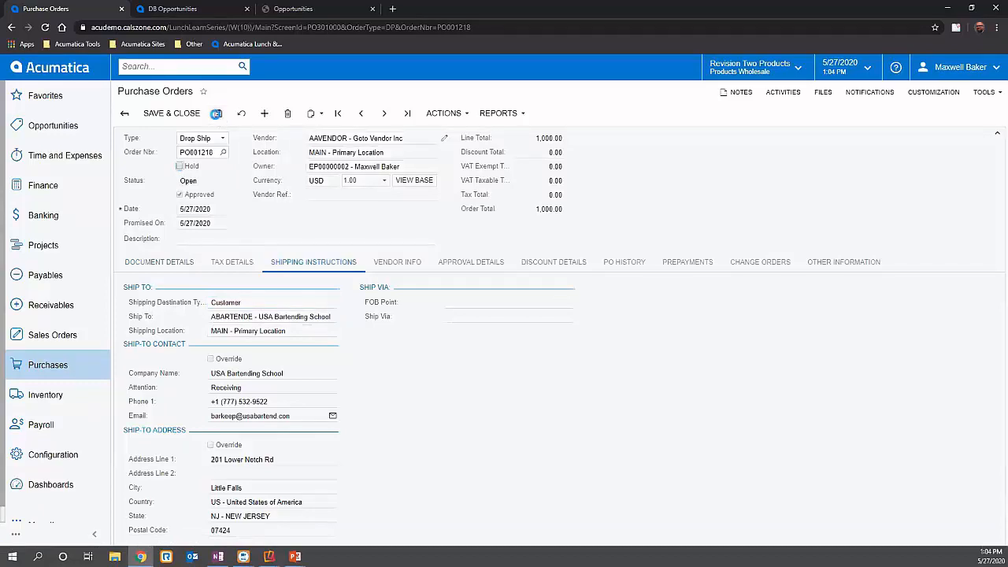
- Create a purchase receipt from the drop-ship order, turn off Create Bill, and release the receipt
{"action": "left_click", "coordinate": [445, 115]}
{"action": "left_click", "coordinate": [465, 189]}
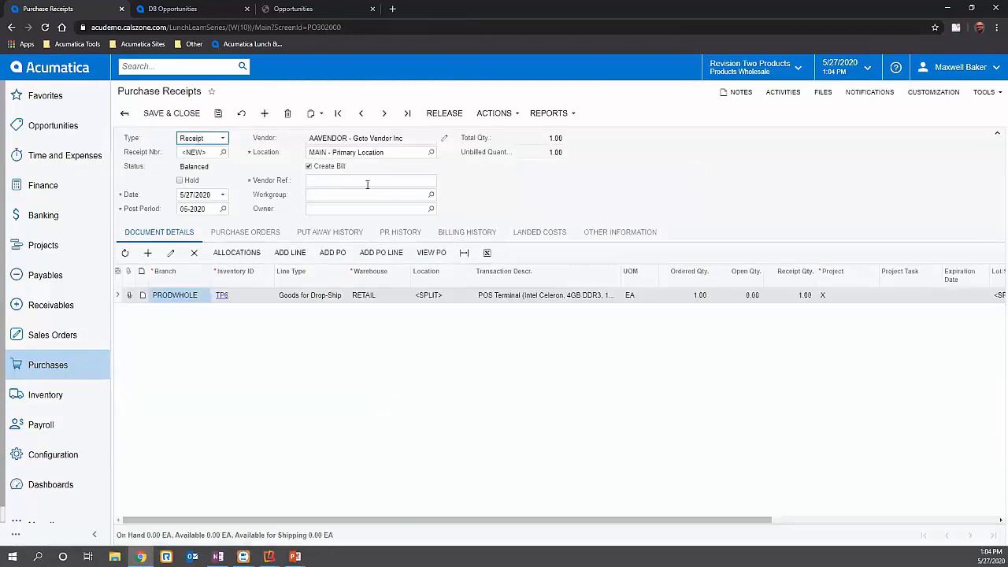
{"action": "left_click", "coordinate": [309, 167]}
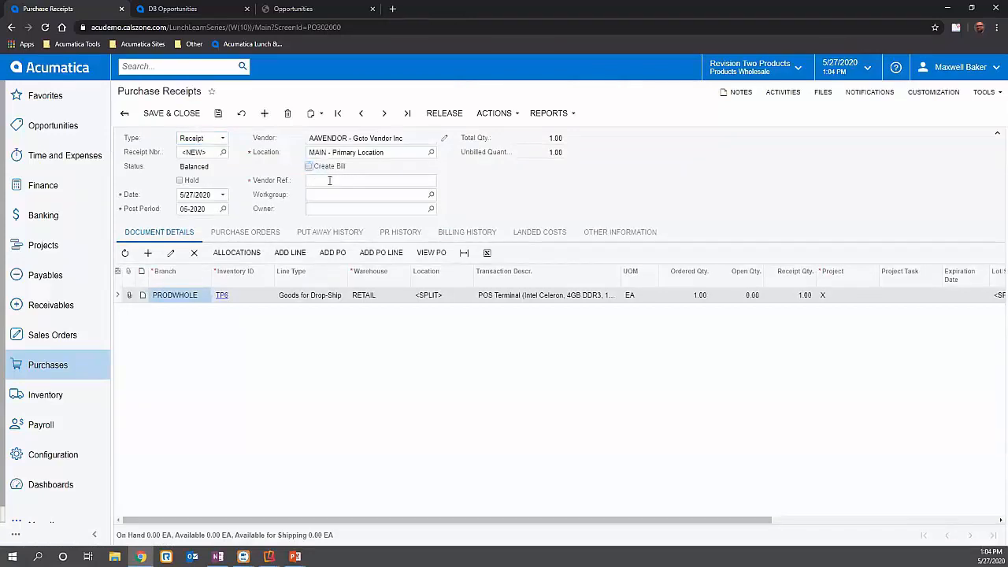
{"action": "left_click", "coordinate": [445, 115]}
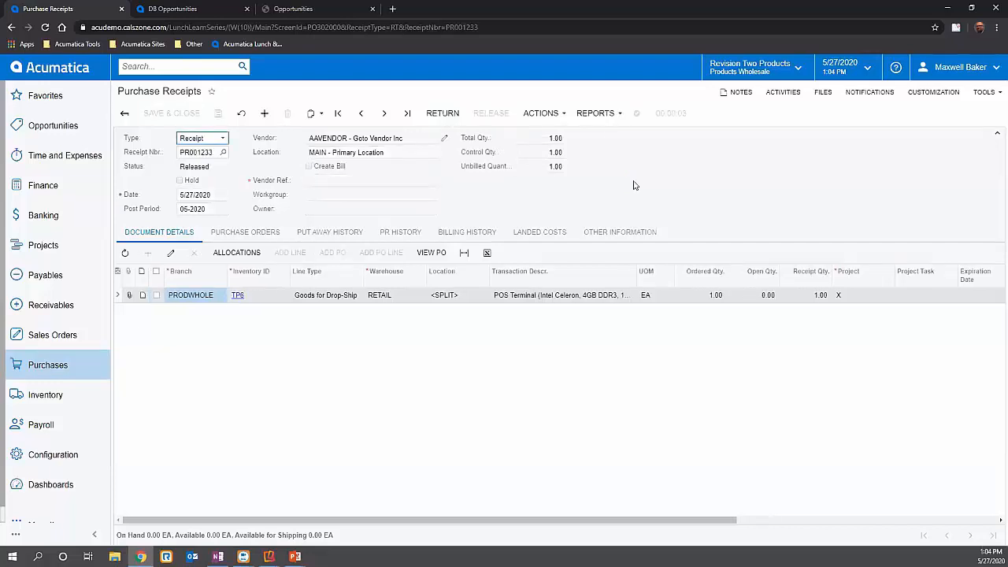
- Go back to the Sales Orders form and view the quote's shipping settings and shipments
{"action": "key", "text": "alt+Left"}
{"action": "key", "text": "alt+Left"}
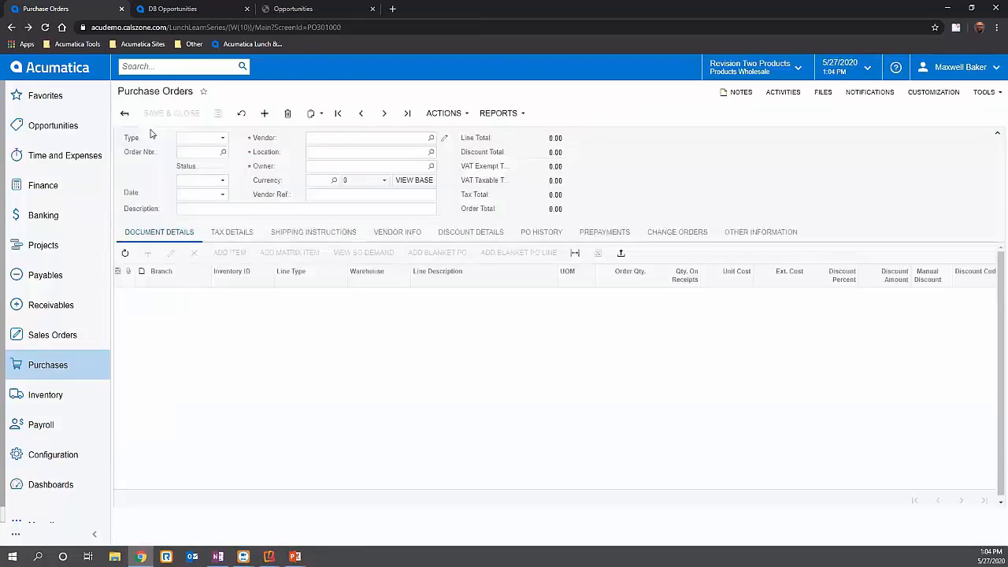
{"action": "key", "text": "alt+Left"}
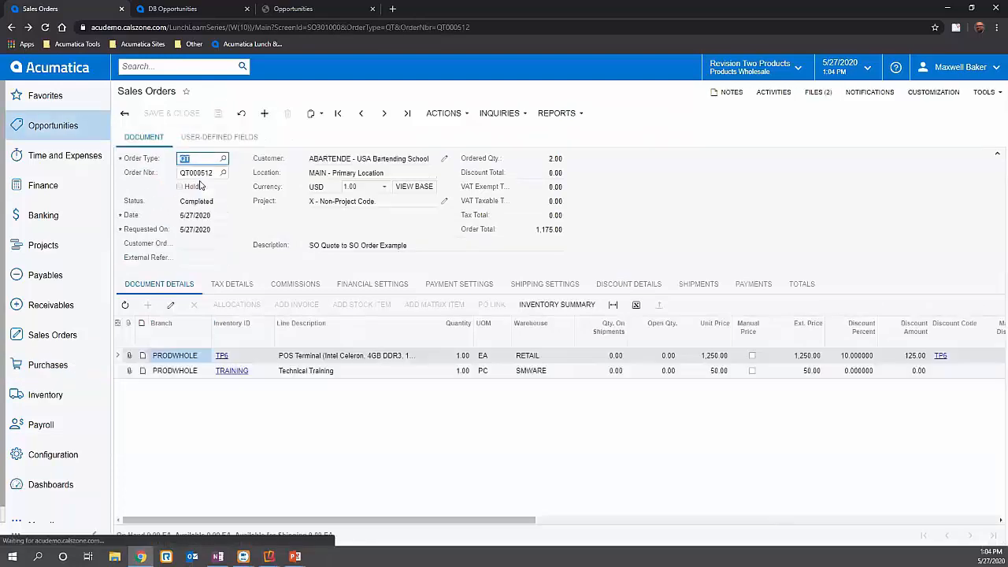
{"action": "left_click", "coordinate": [526, 285]}
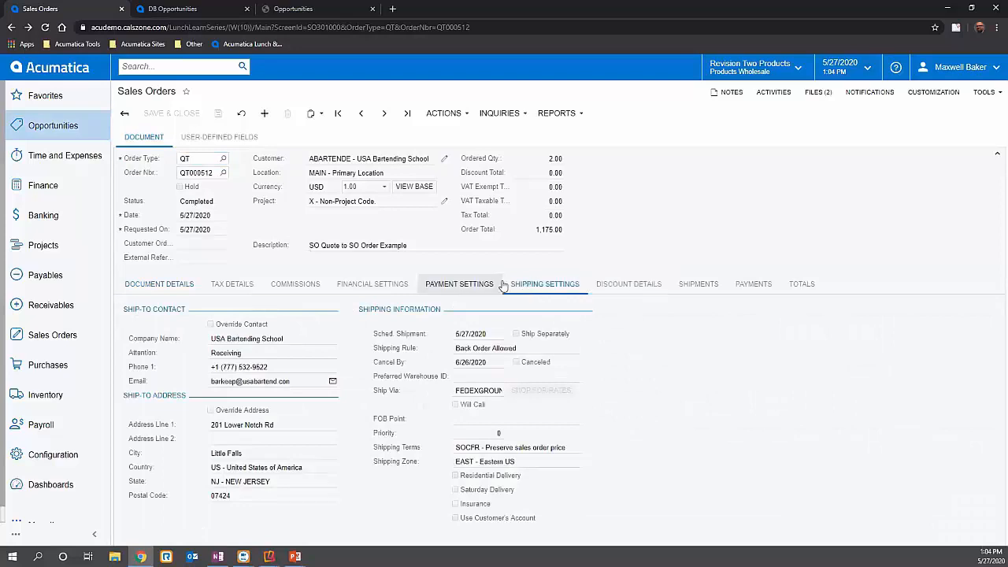
{"action": "left_click", "coordinate": [701, 285]}
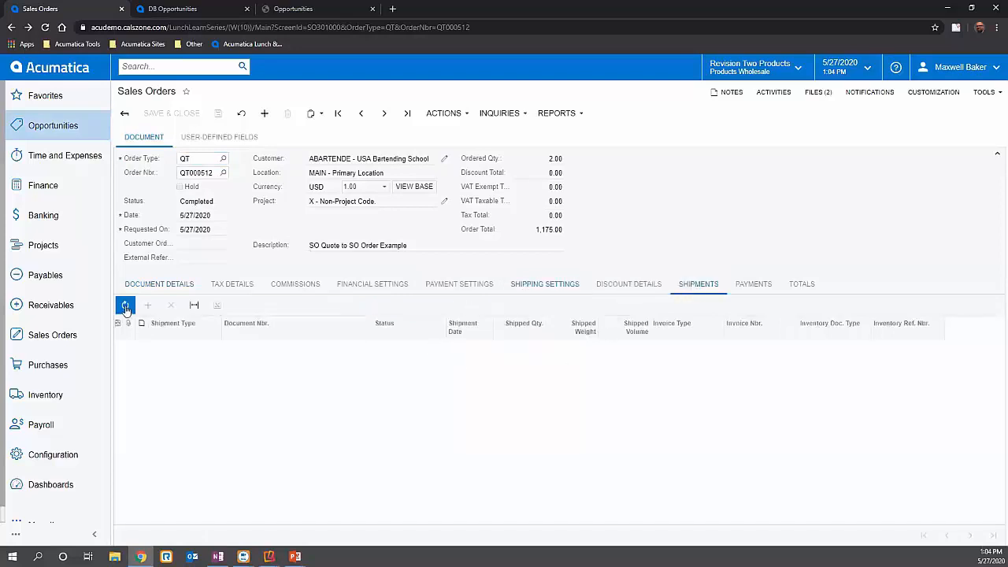
- Change the order type from QT to SO and load the most recent sales order
{"action": "left_click", "coordinate": [224, 159]}
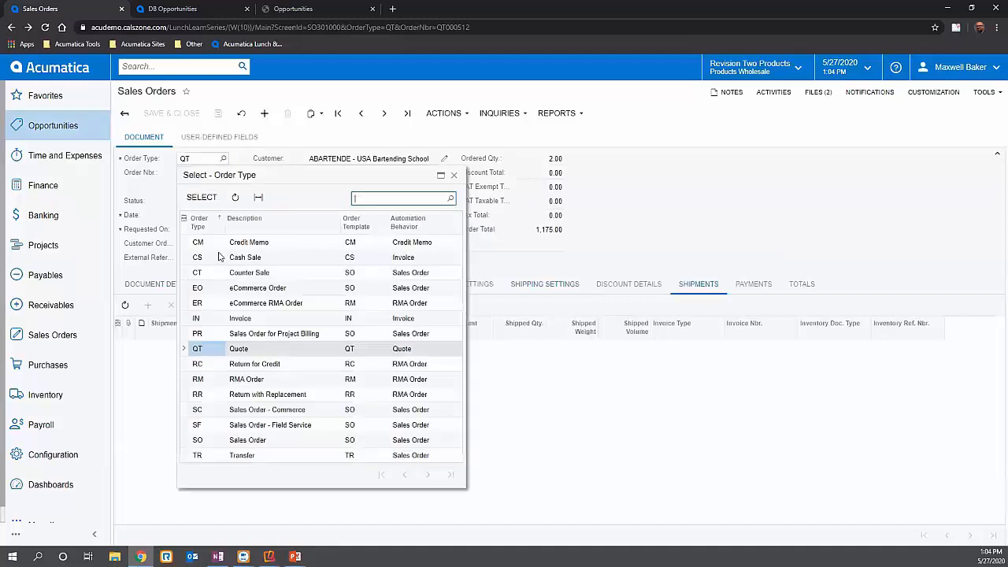
{"action": "double_click", "coordinate": [205, 440]}
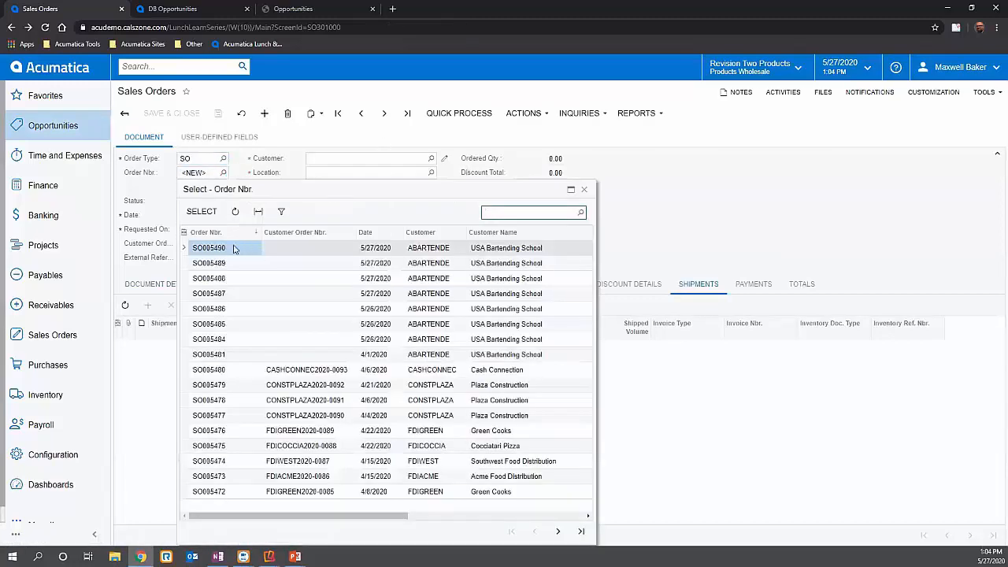
{"action": "left_click", "coordinate": [393, 114]}
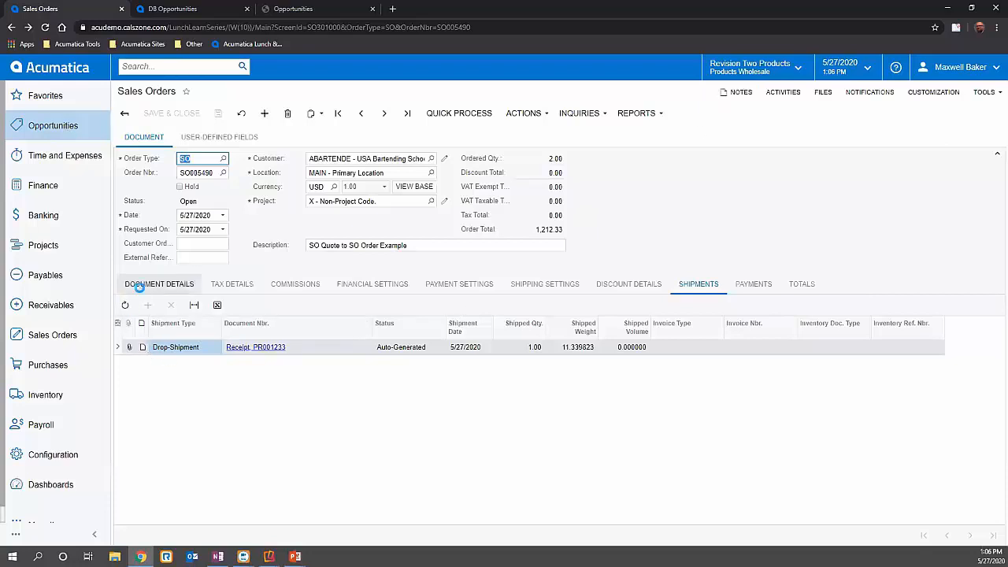
- Return to the order's document details, view its record-level note, and close the note without entering anything
{"action": "left_click", "coordinate": [148, 285]}
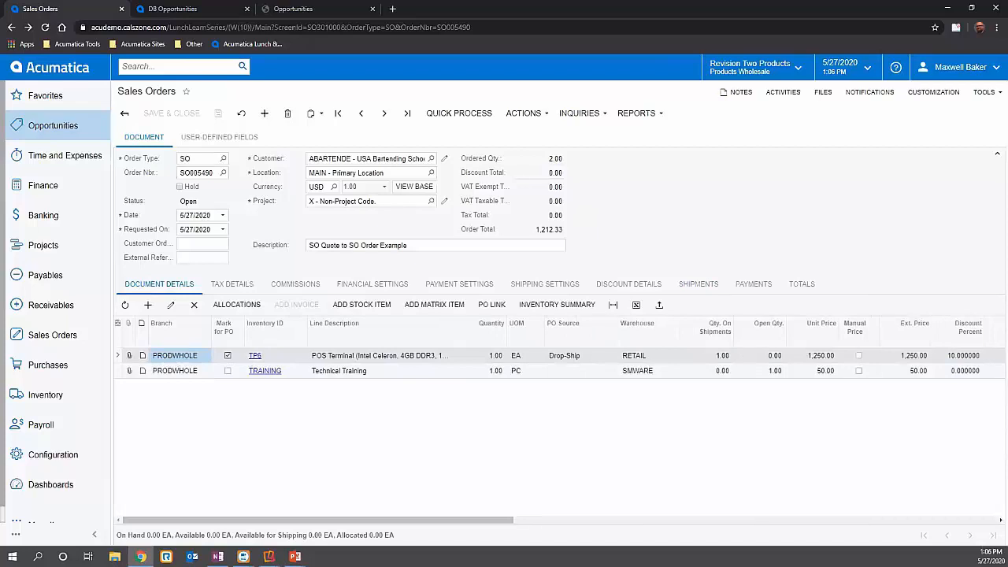
{"action": "left_click", "coordinate": [742, 206]}
{"action": "left_click", "coordinate": [740, 93]}
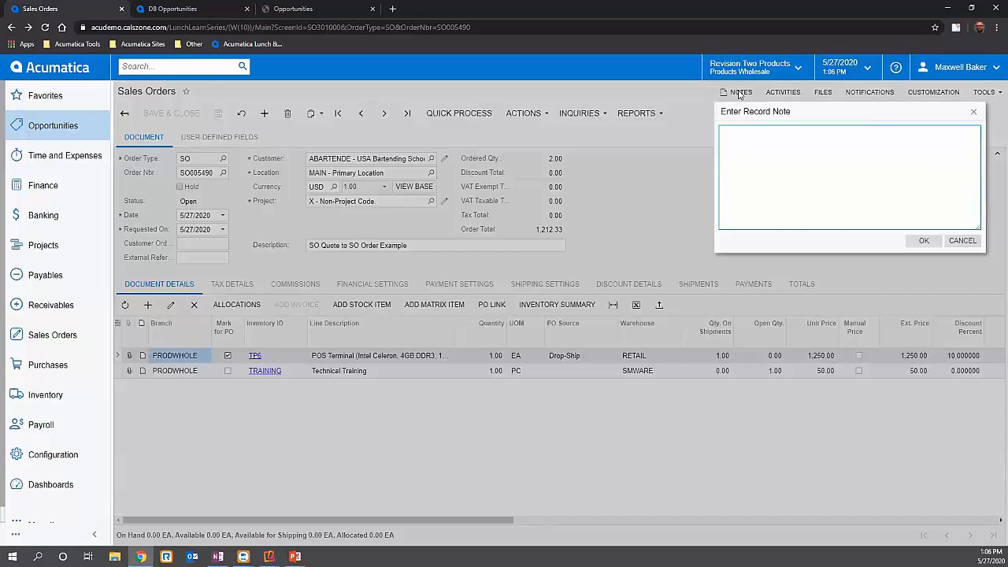
{"action": "left_click", "coordinate": [975, 114]}
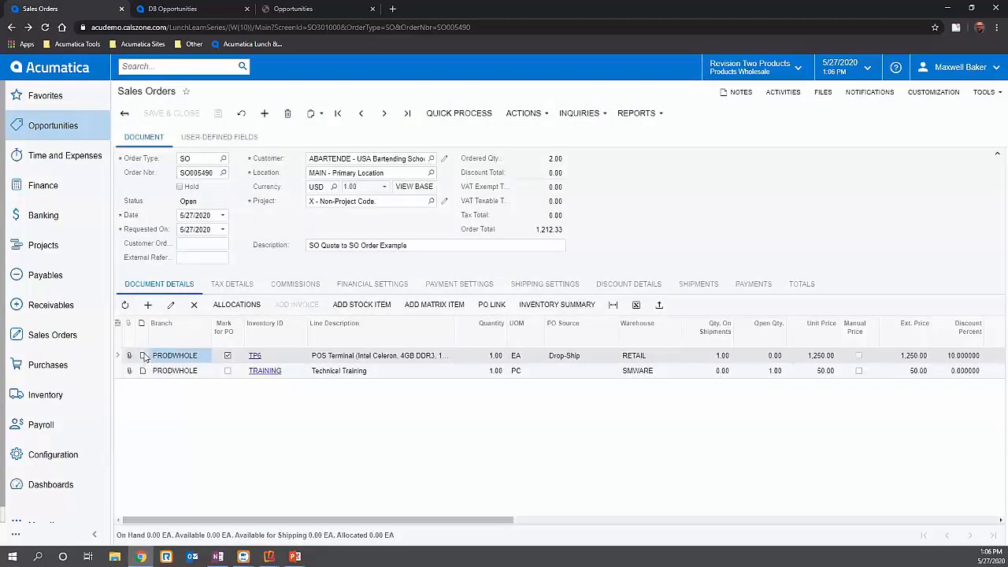
- View the TP6 line's record note and full line description, leaving both without edits
{"action": "left_click", "coordinate": [144, 356]}
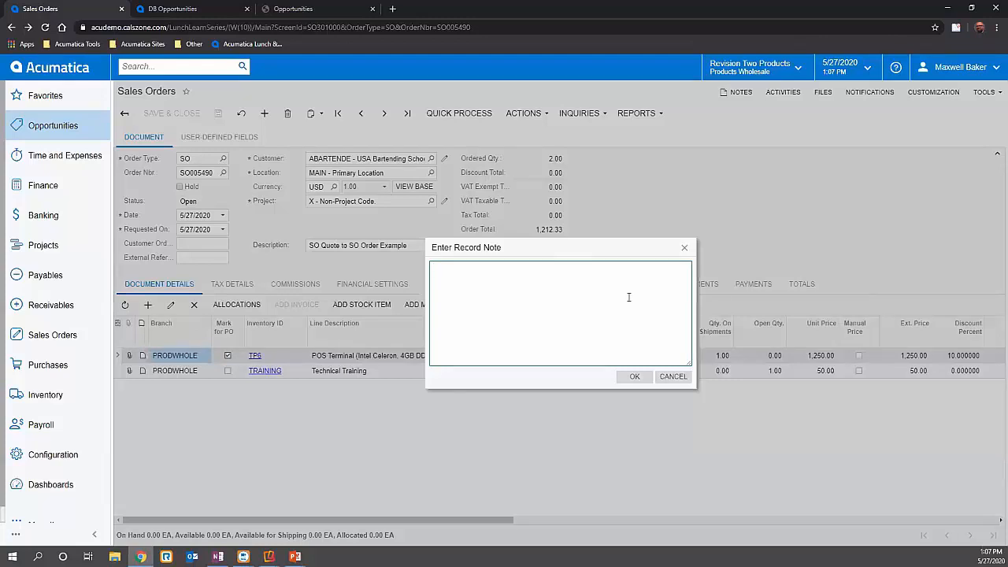
{"action": "left_click", "coordinate": [685, 249]}
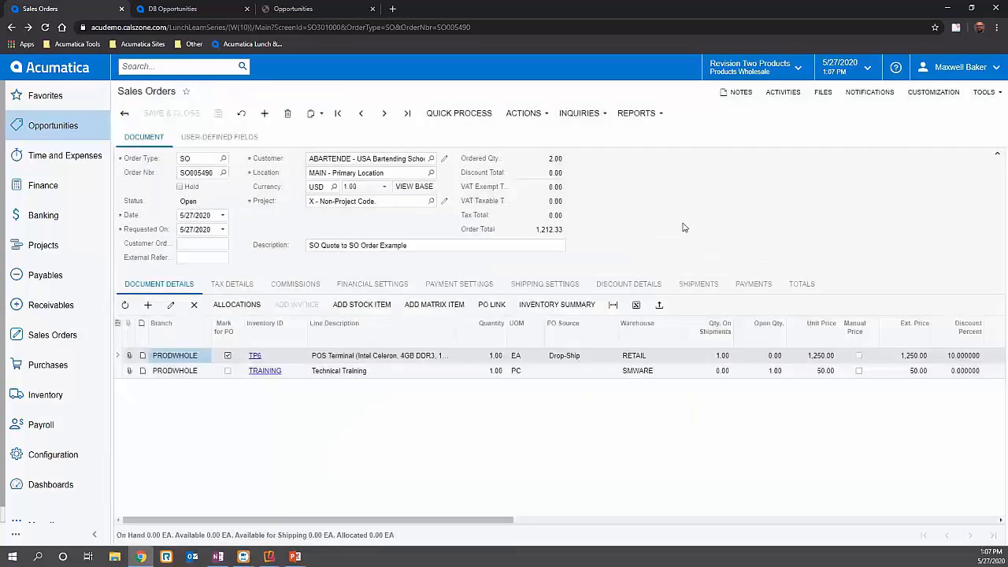
{"action": "left_click", "coordinate": [414, 363]}
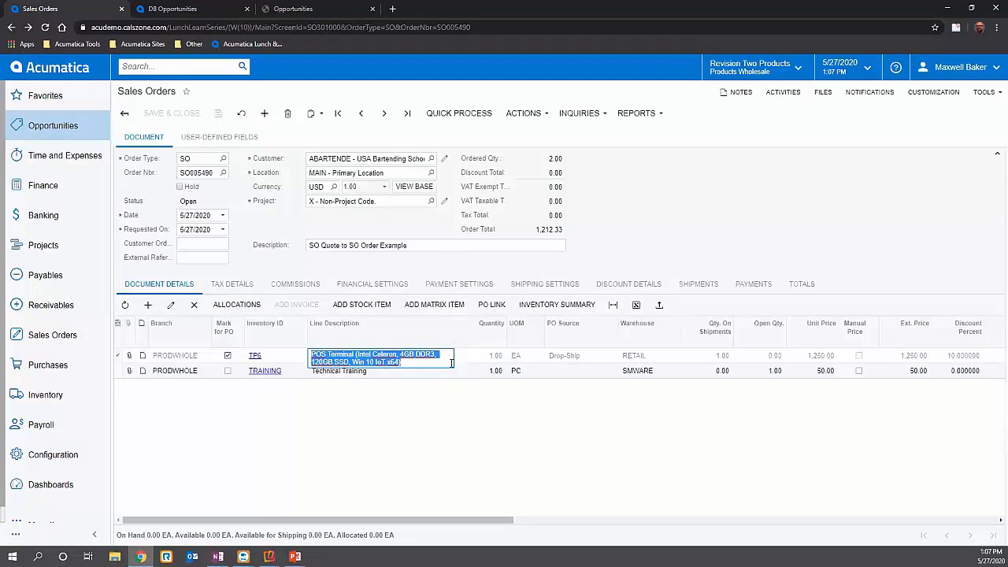
{"action": "left_click", "coordinate": [724, 199]}
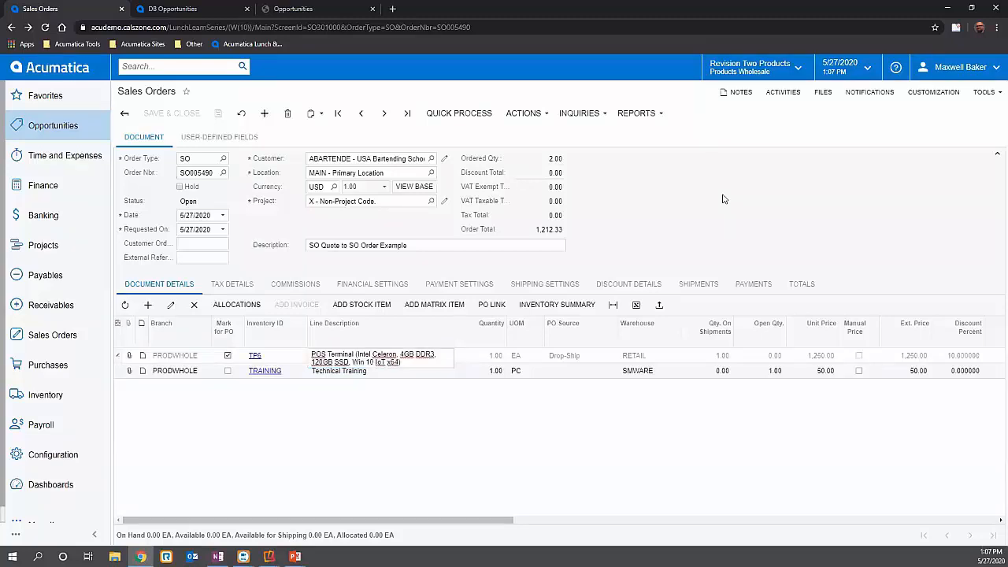
- Open the order's customer record, bring up its record note, and enable a pop-up note ready for text entry
{"action": "left_click", "coordinate": [445, 158]}
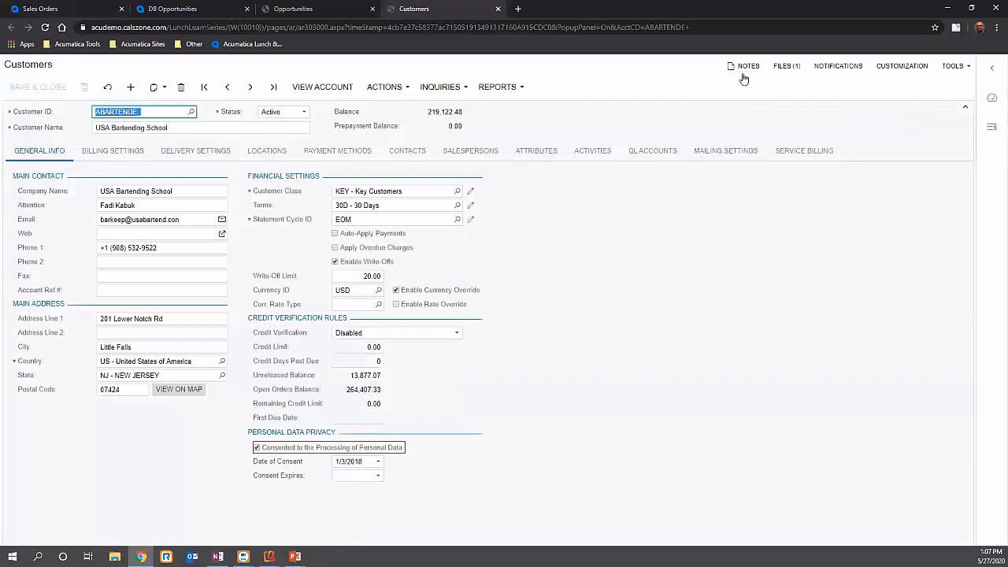
{"action": "left_click", "coordinate": [744, 67]}
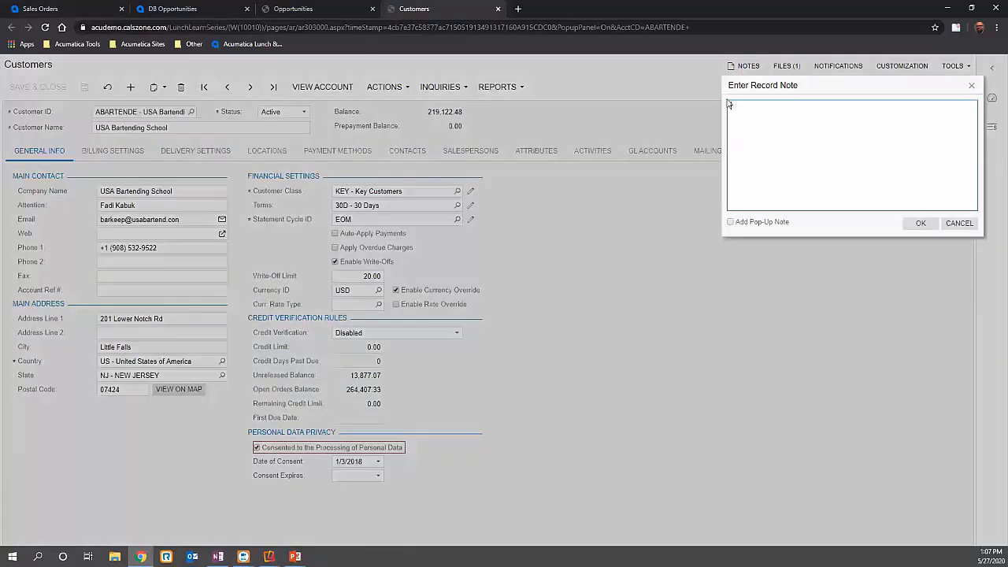
{"action": "left_click", "coordinate": [730, 224]}
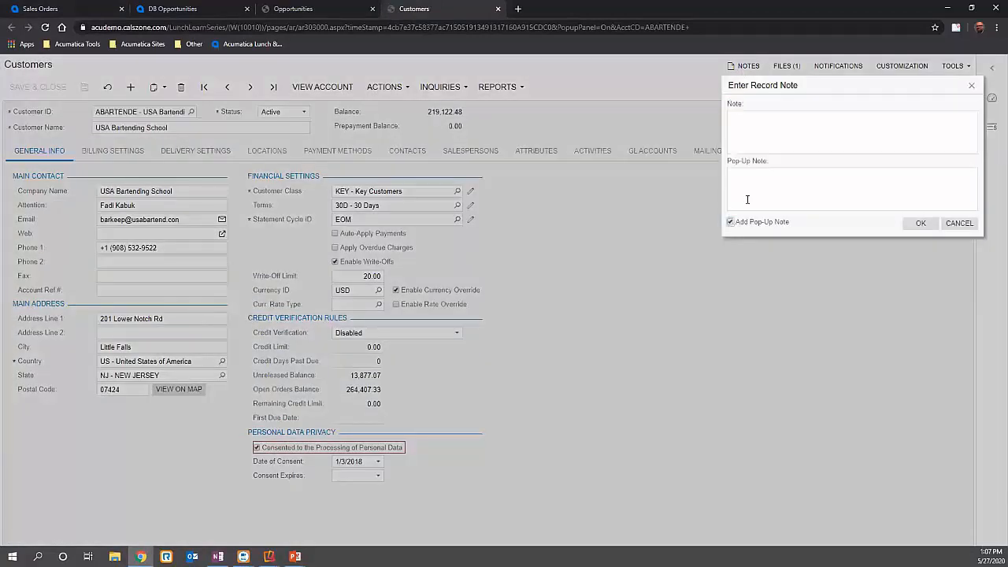
{"action": "left_click", "coordinate": [748, 198]}
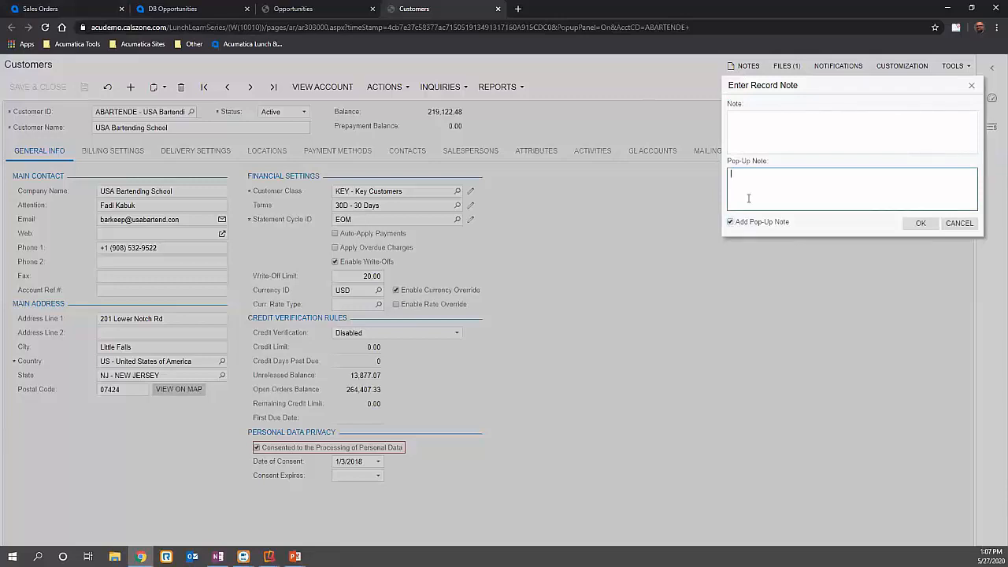